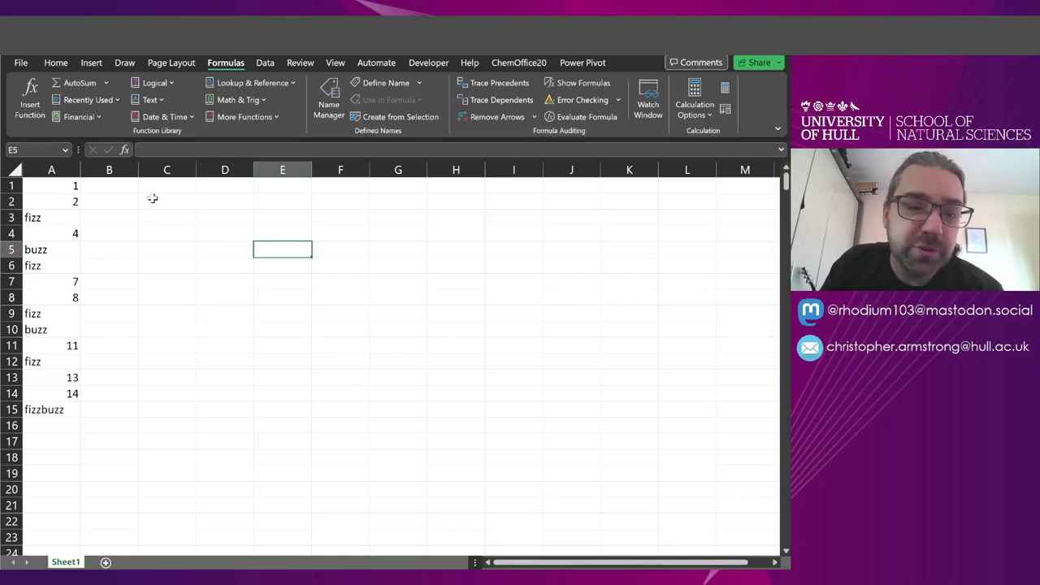
- Review the reference fizzbuzz list in A1:A15, row by row
{"action": "left_click", "coordinate": [75, 185]}
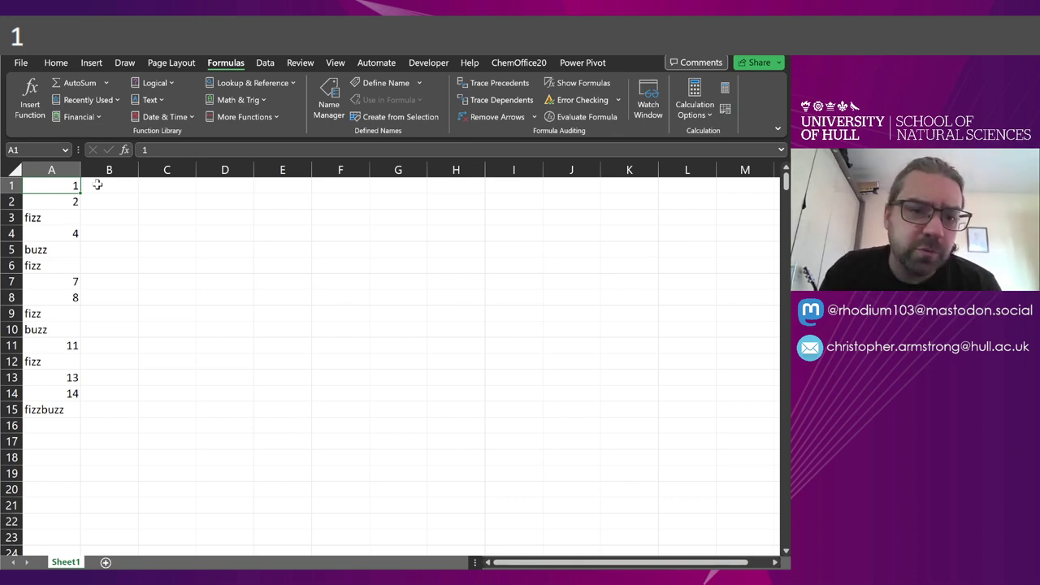
{"action": "key", "text": "Down"}
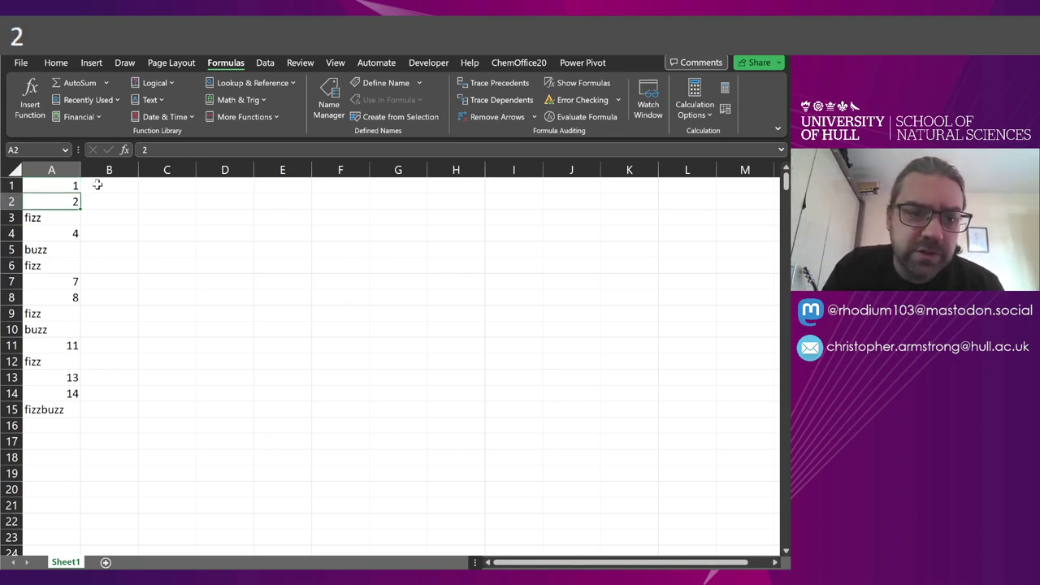
{"action": "key", "text": "Down"}
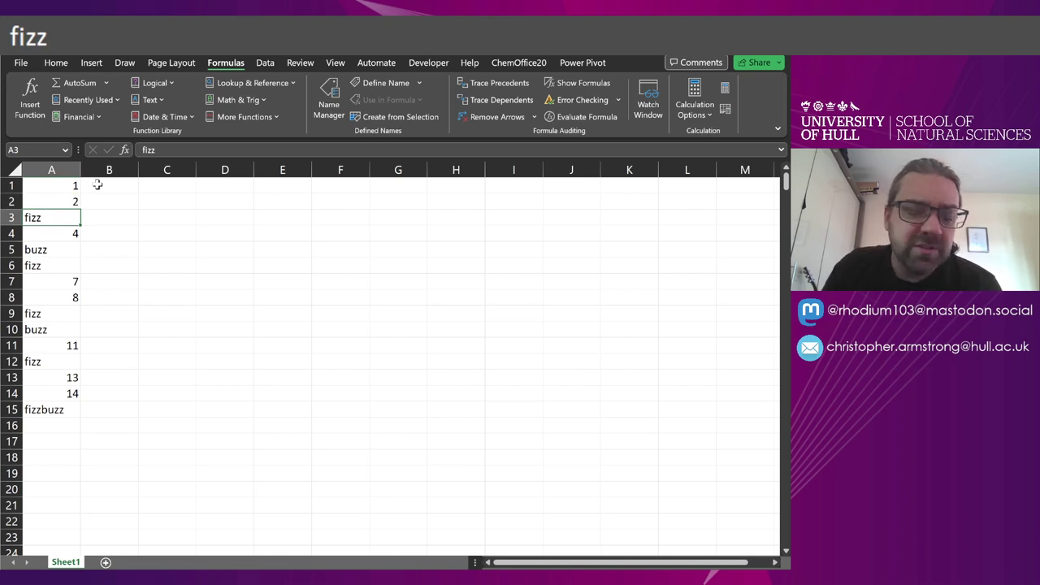
{"action": "key", "text": "Down"}
{"action": "key", "text": "Down"}
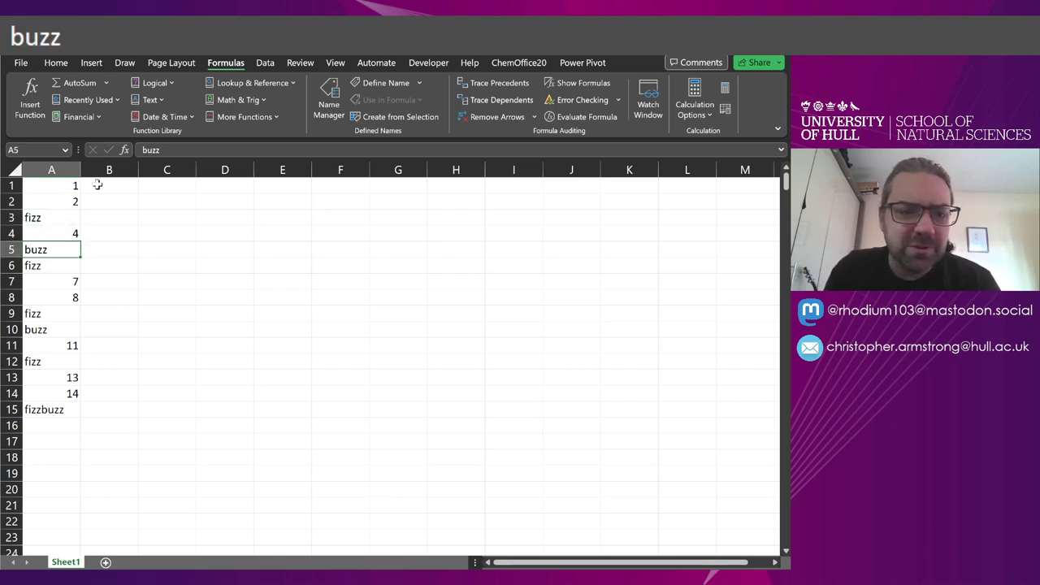
{"action": "left_click", "coordinate": [56, 410]}
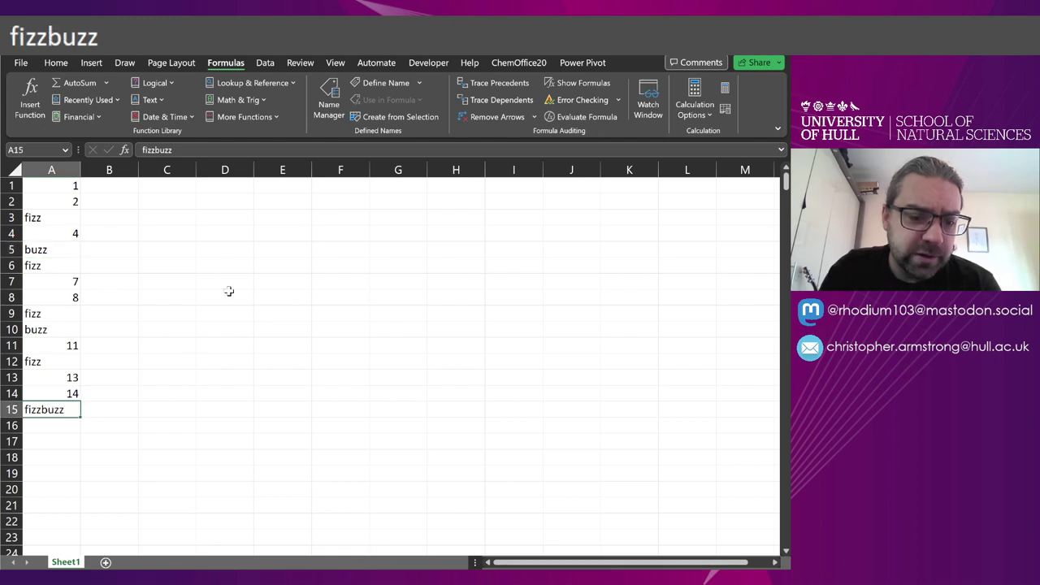
{"action": "left_click", "coordinate": [78, 188]}
{"action": "key", "text": "Down"}
{"action": "key", "text": "Down"}
{"action": "key", "text": "Down"}
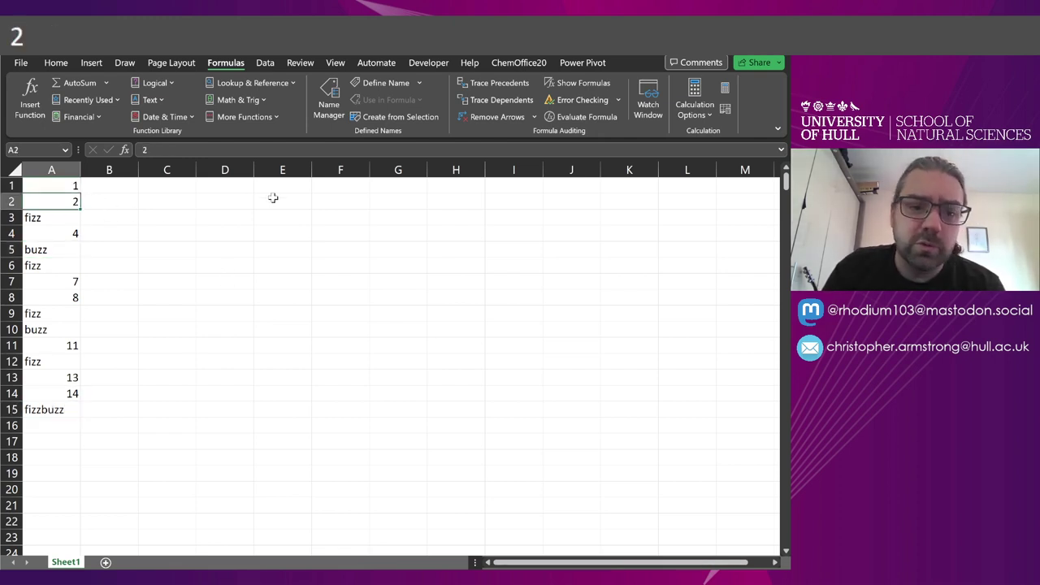
{"action": "key", "text": "Down"}
{"action": "key", "text": "Down"}
{"action": "key", "text": "Down"}
{"action": "key", "text": "Down"}
{"action": "key", "text": "Down"}
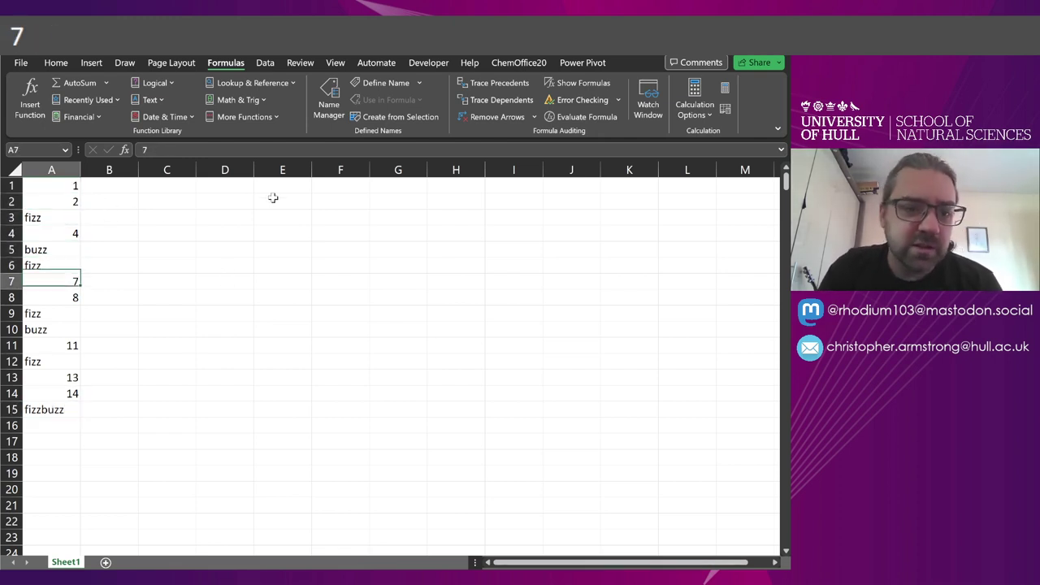
{"action": "key", "text": "Down"}
{"action": "key", "text": "Down"}
{"action": "key", "text": "Down"}
{"action": "key", "text": "Down"}
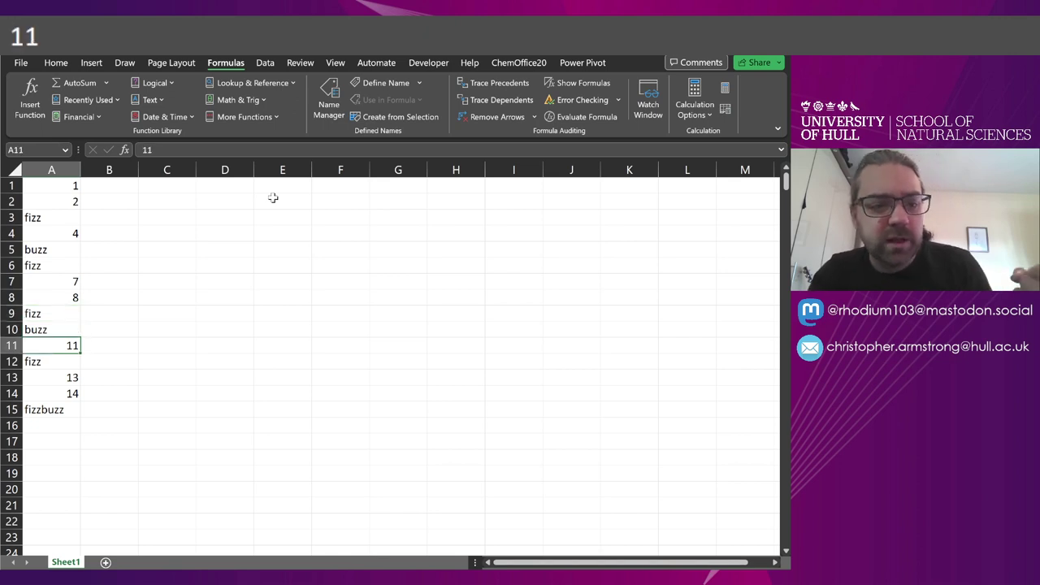
{"action": "key", "text": "Down"}
{"action": "key", "text": "Down"}
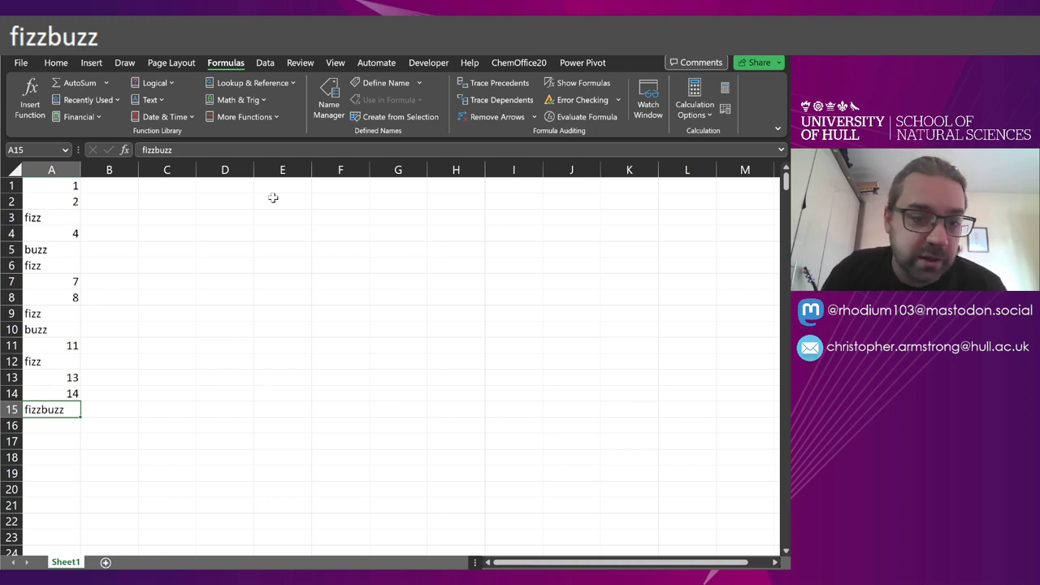
- Fill C1:C15 with the series 1 to 15, starting from 1 and 2
{"action": "left_click", "coordinate": [170, 189]}
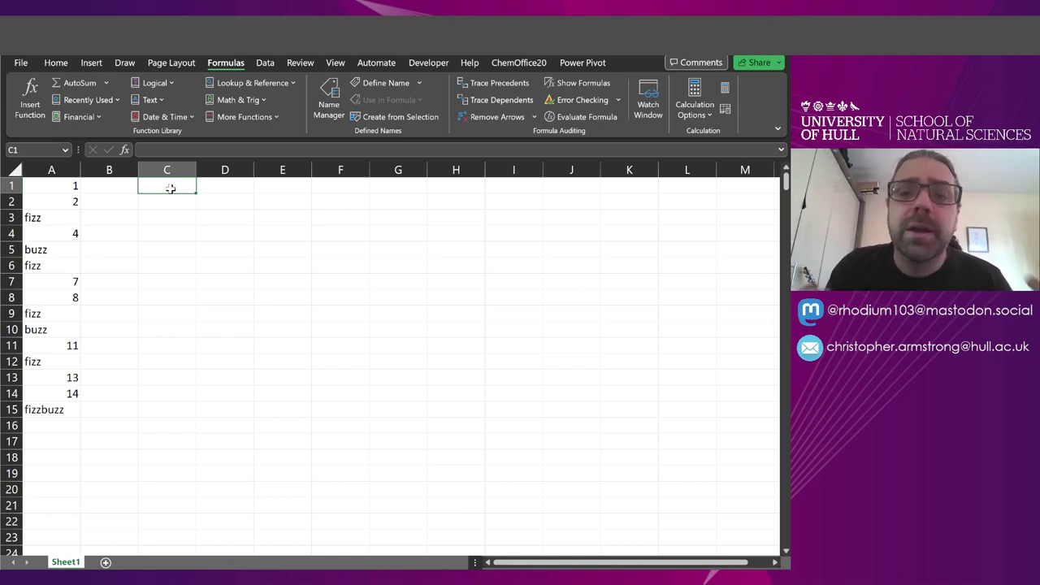
{"action": "type", "text": "1"}
{"action": "key", "text": "Return"}
{"action": "type", "text": "2"}
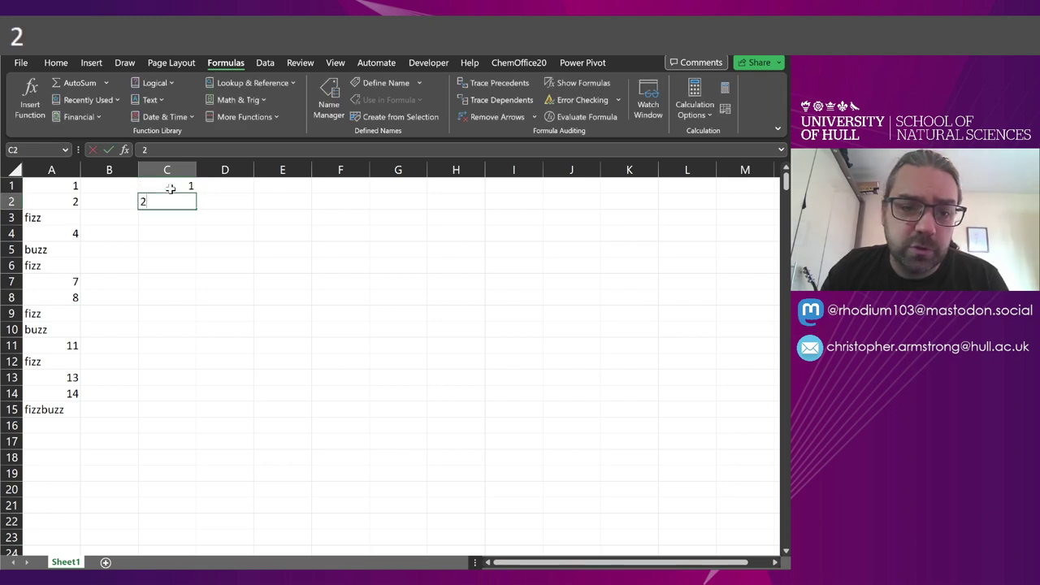
{"action": "left_click", "coordinate": [260, 201]}
{"action": "left_click_drag", "start_coordinate": [170, 187], "coordinate": [170, 412]}
{"action": "left_click", "coordinate": [225, 264]}
- In D1, begin =IF(MOD(C1,3*5)=0,"fizzbuzz",IF(MOD(C1,3),"fizz",IF(
{"action": "left_click", "coordinate": [232, 191]}
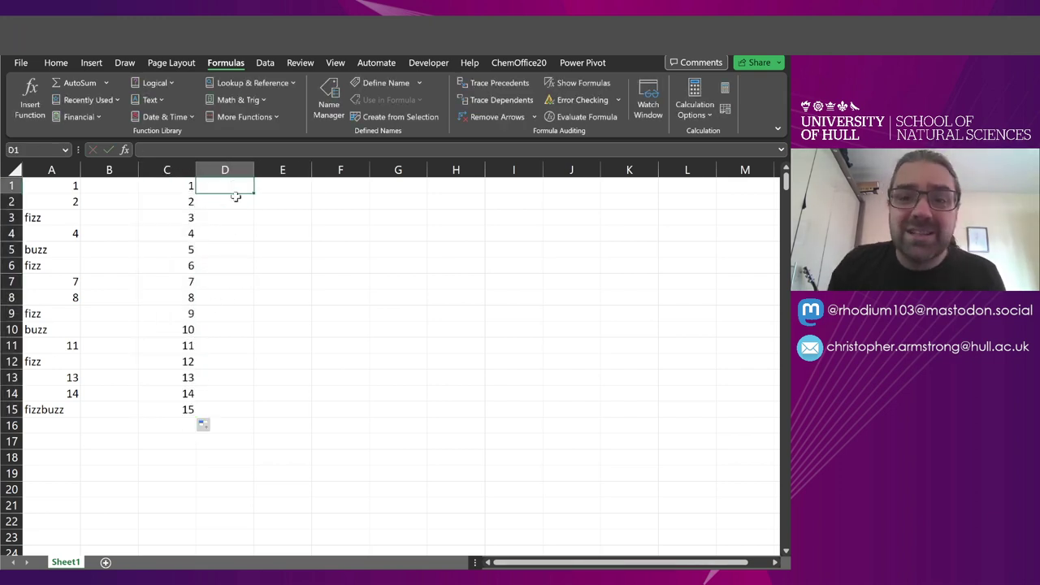
{"action": "type", "text": "="}
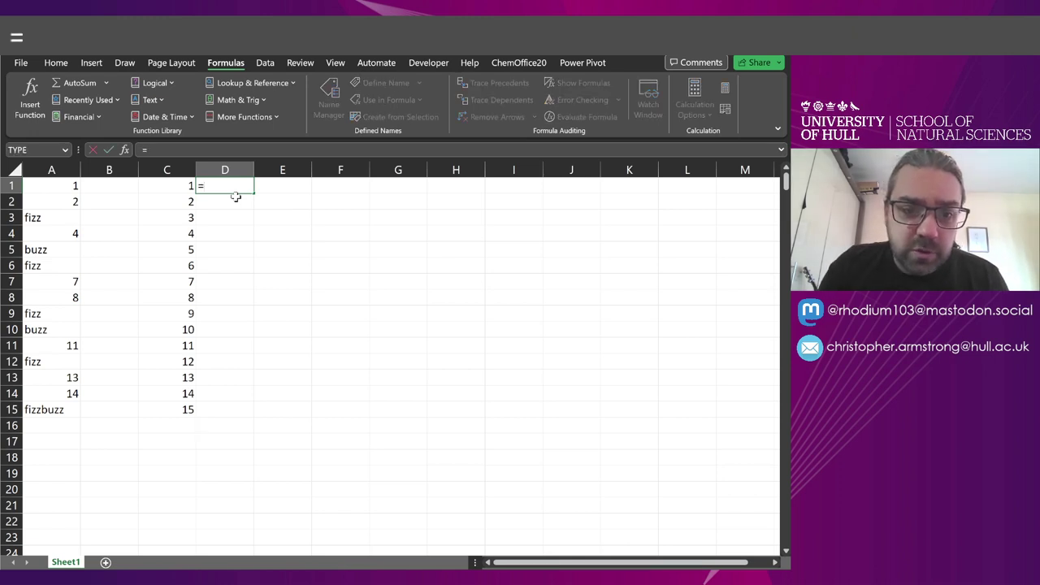
{"action": "type", "text": "IF("}
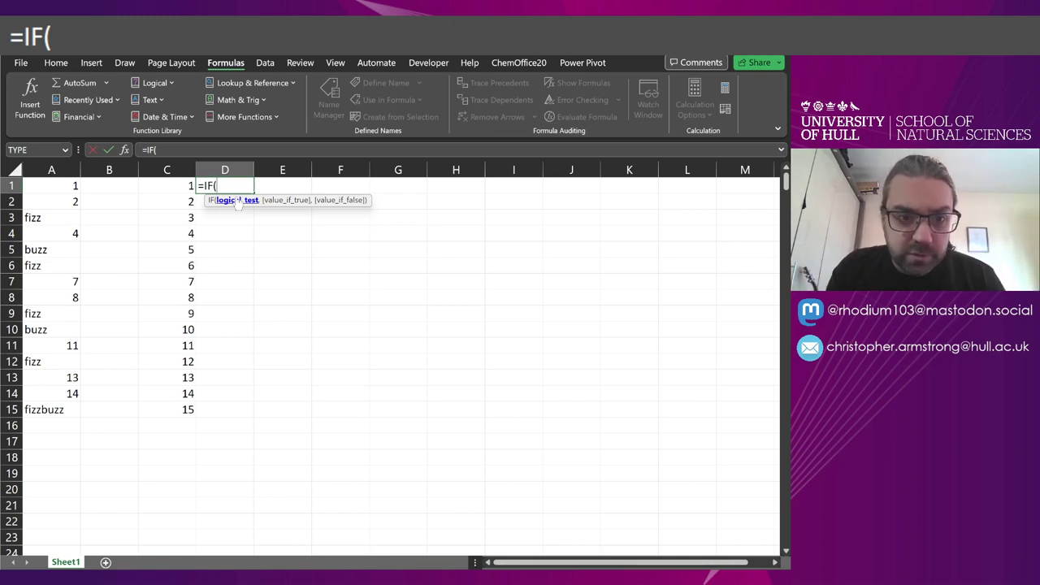
{"action": "type", "text": "O"}
{"action": "key", "text": "BackSpace"}
{"action": "type", "text": "MOD("}
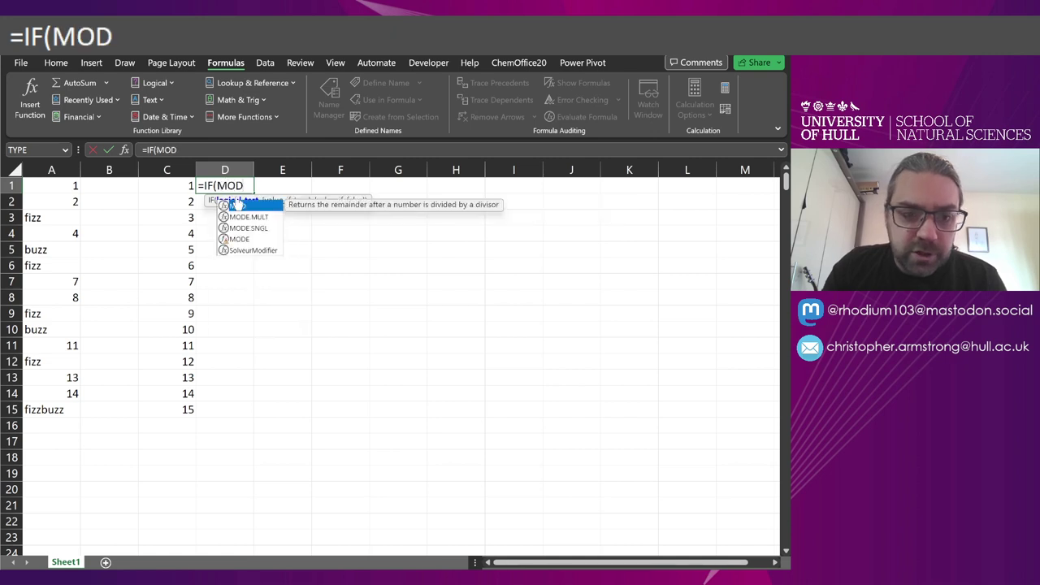
{"action": "left_click", "coordinate": [185, 186]}
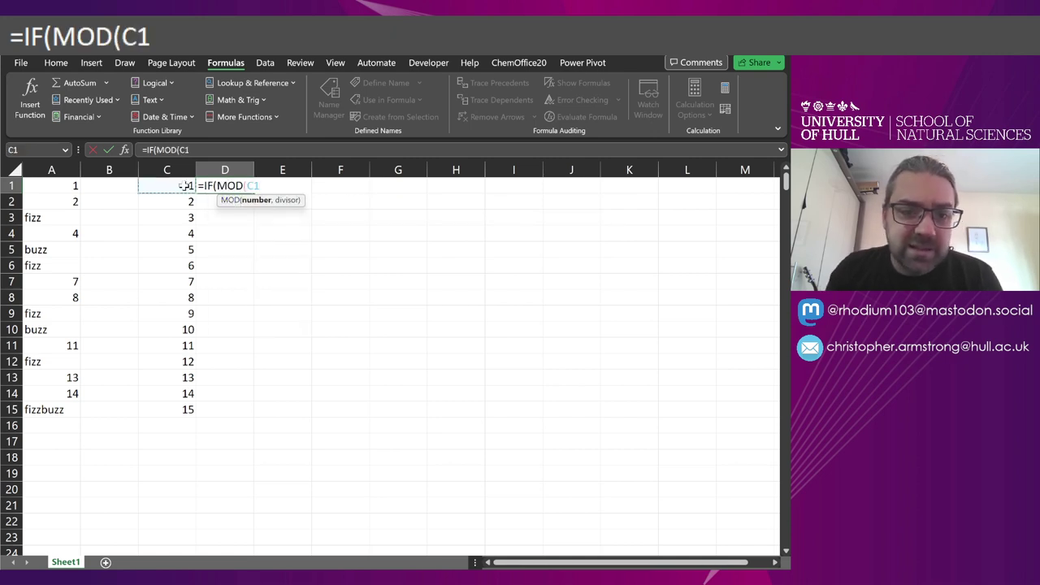
{"action": "type", "text": ","}
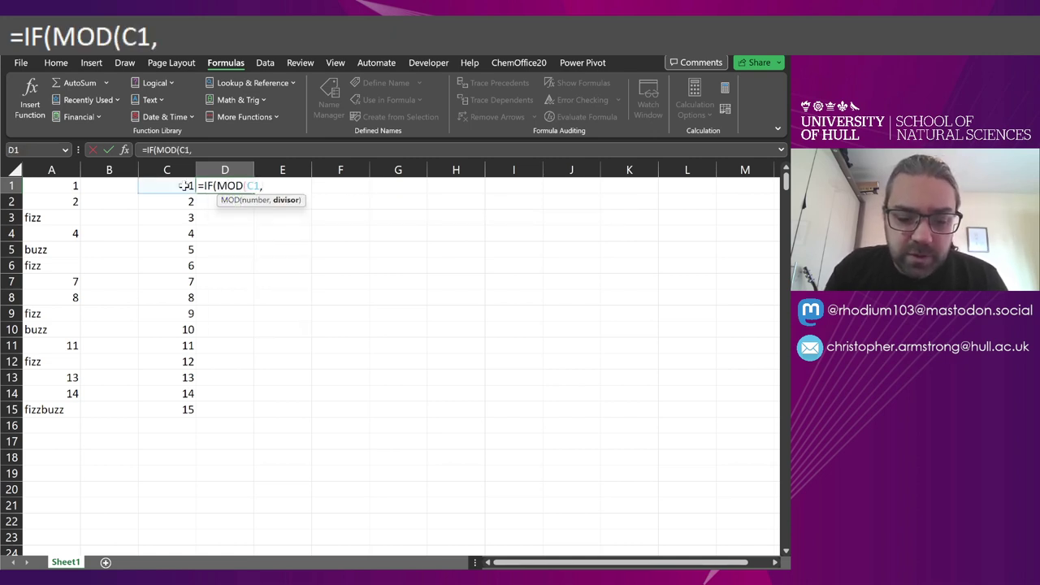
{"action": "type", "text": "3*5"}
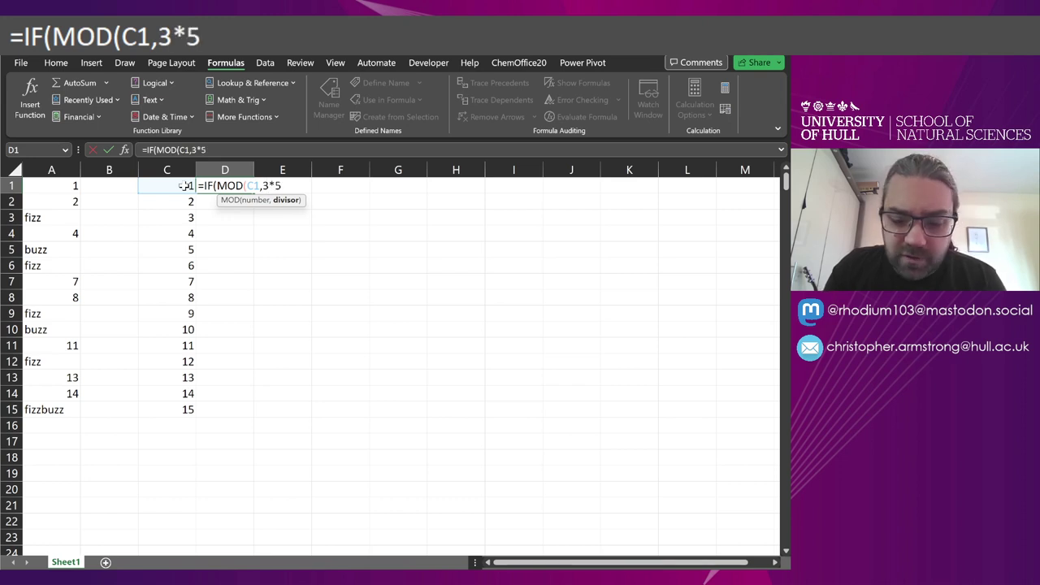
{"action": "type", "text": ")"}
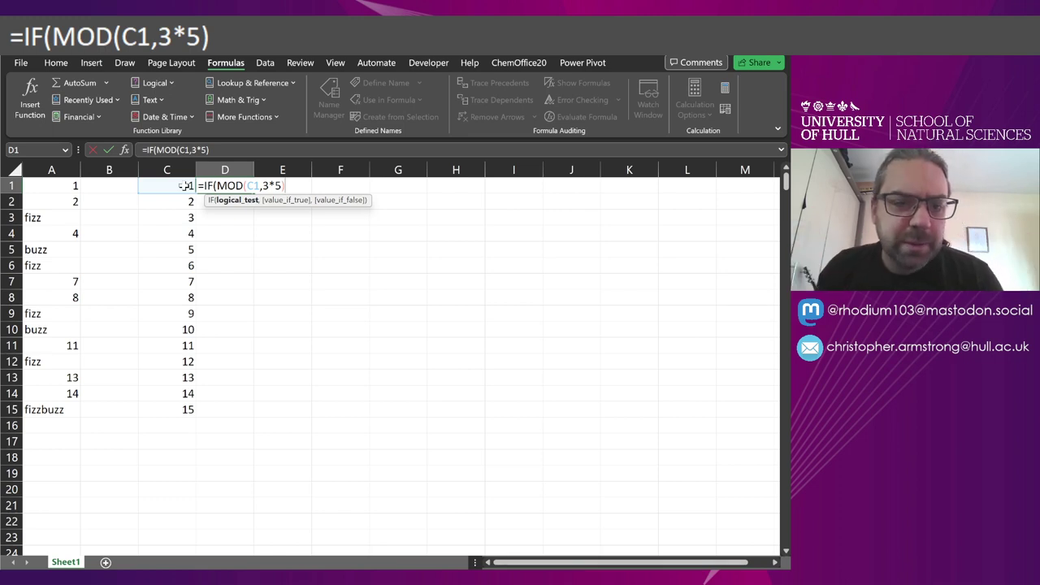
{"action": "type", "text": "=0"}
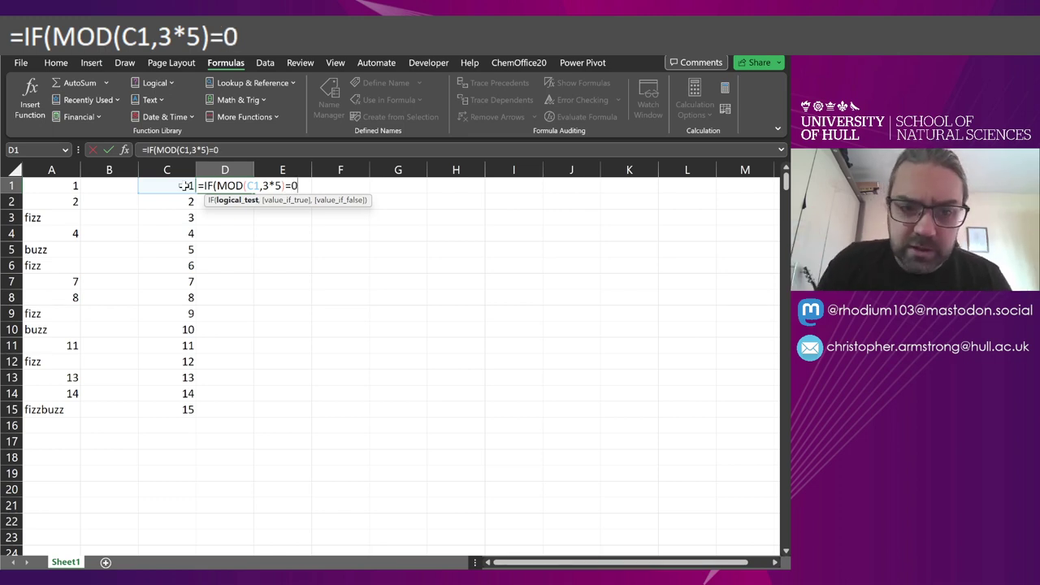
{"action": "type", "text": ",\""}
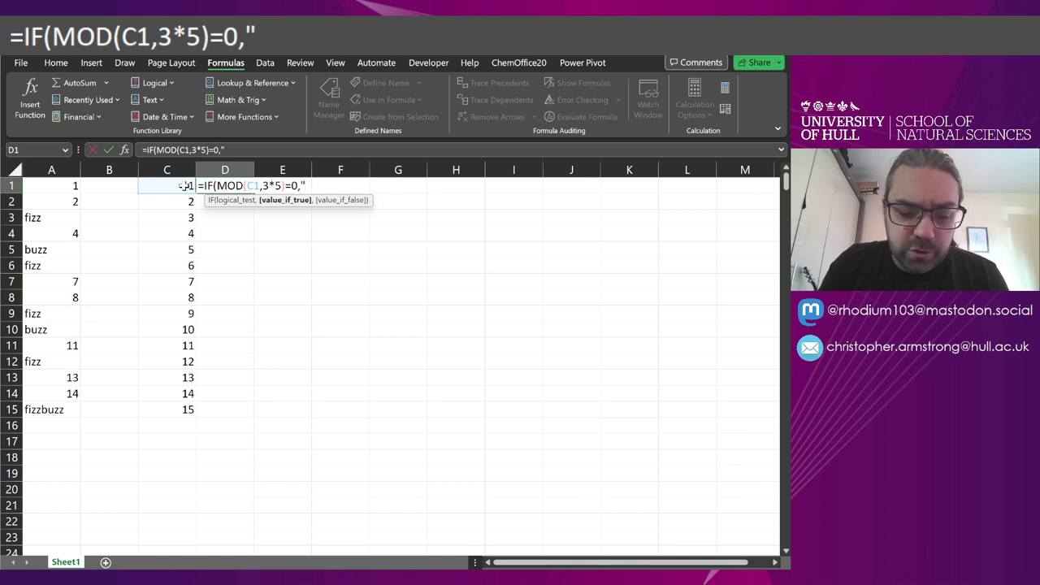
{"action": "type", "text": "fizzbuz"}
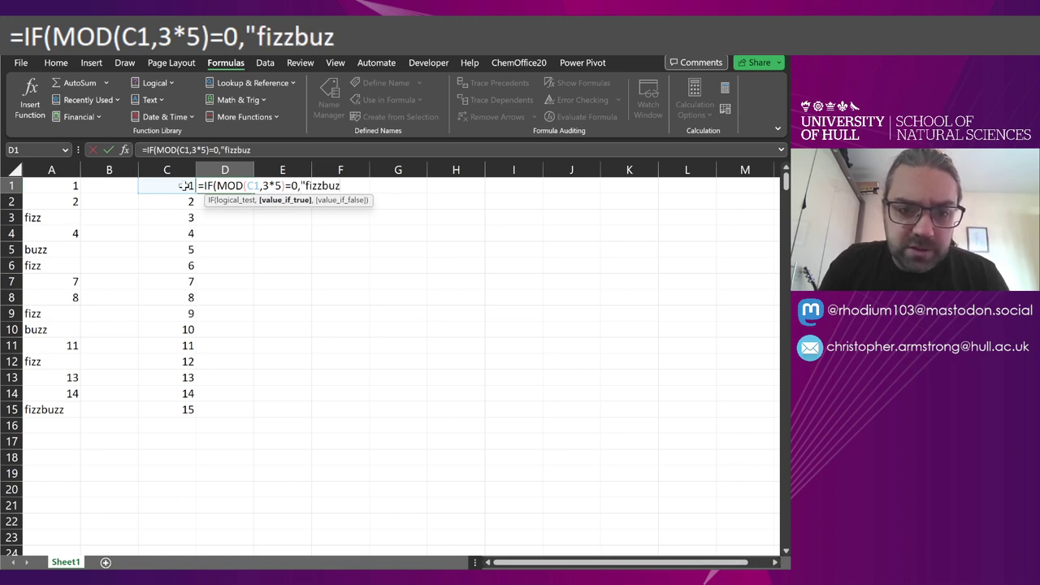
{"action": "type", "text": "z\","}
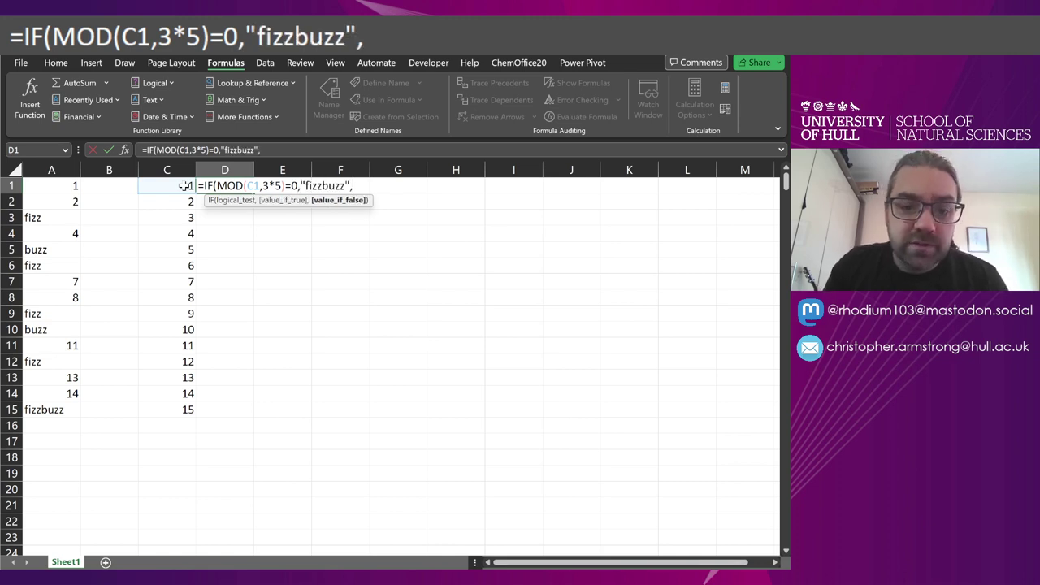
{"action": "type", "text": "IF("}
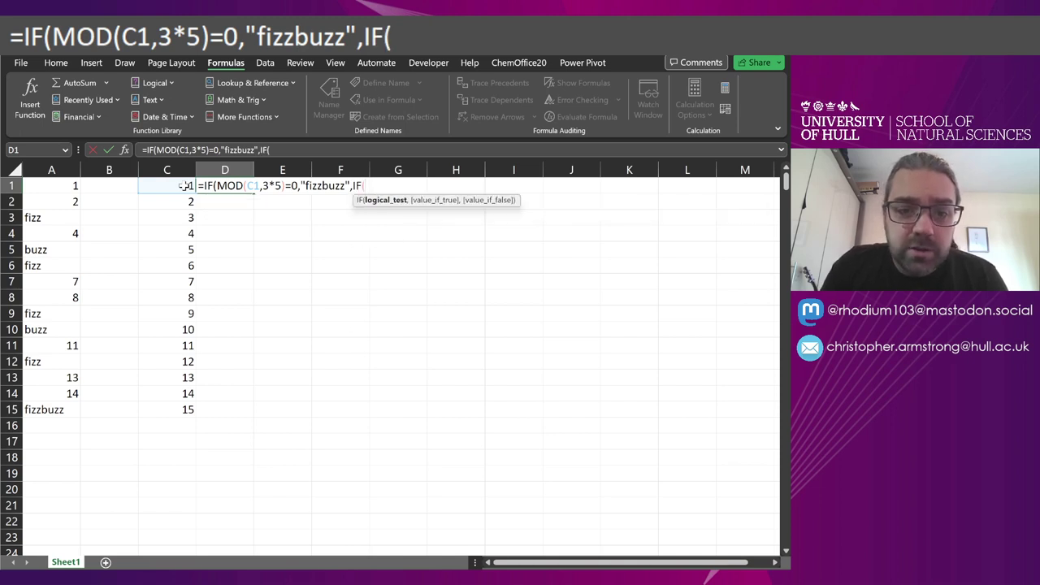
{"action": "type", "text": "MOD("}
{"action": "left_click", "coordinate": [159, 185]}
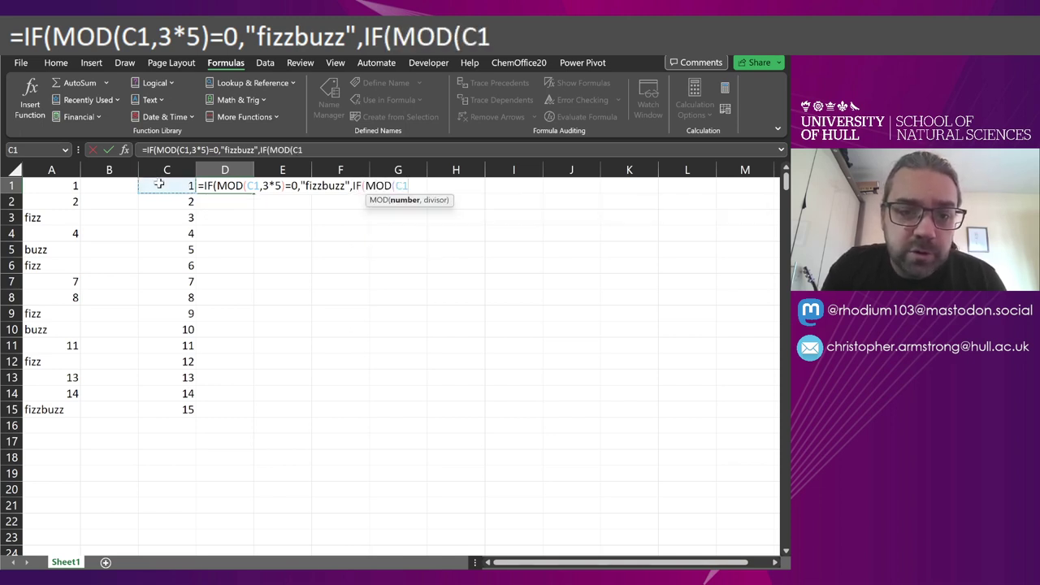
{"action": "type", "text": ",3"}
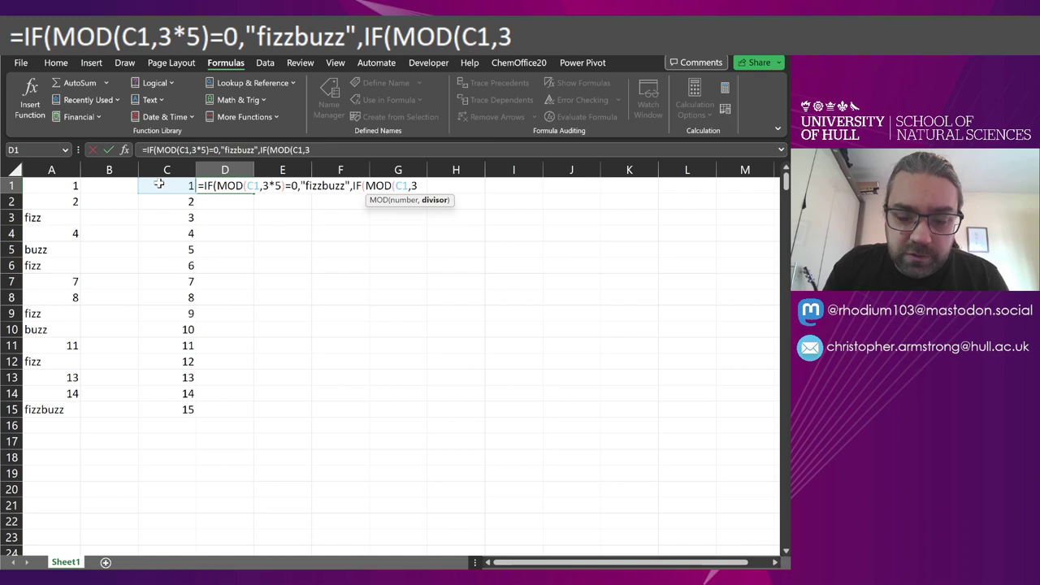
{"action": "type", "text": "),\"fizz"}
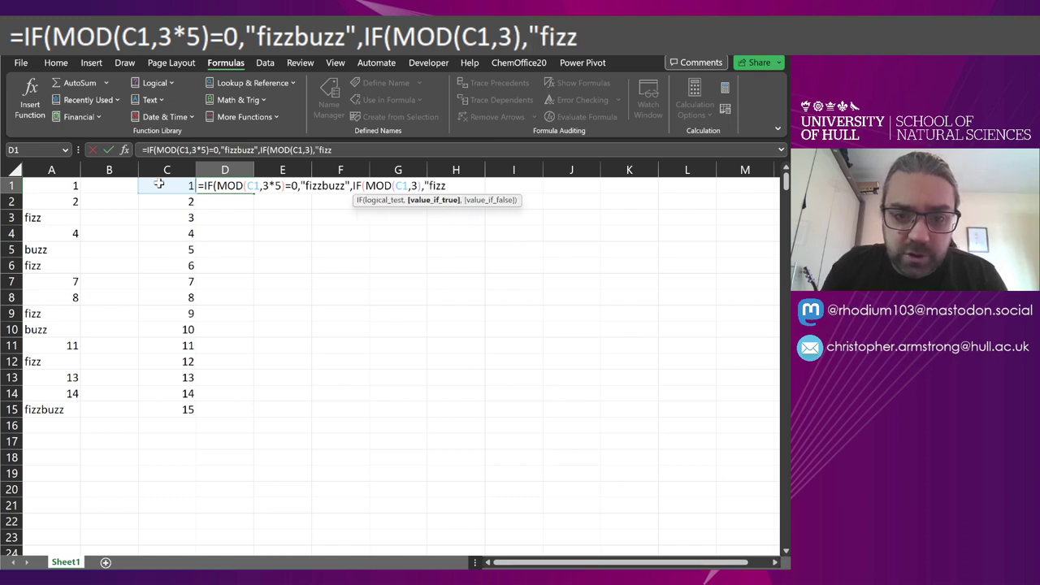
{"action": "type", "text": "\",IF*"}
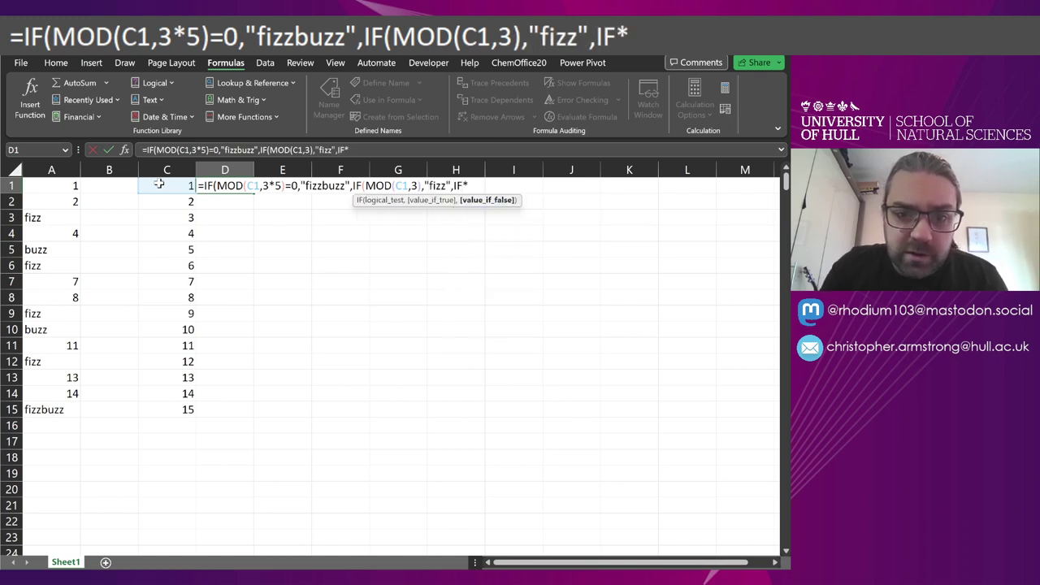
- Finish the innermost IF with MOD(C1,5)=0,"buzz",C1 and close the brackets
{"action": "key", "text": "BackSpace"}
{"action": "type", "text": "("}
{"action": "key", "text": "Return"}
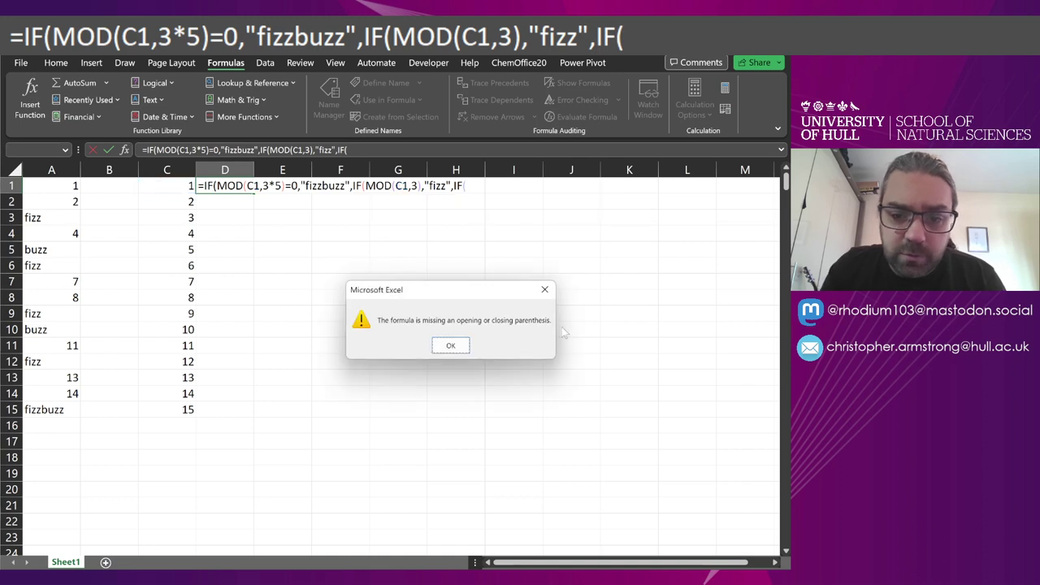
{"action": "left_click", "coordinate": [543, 290]}
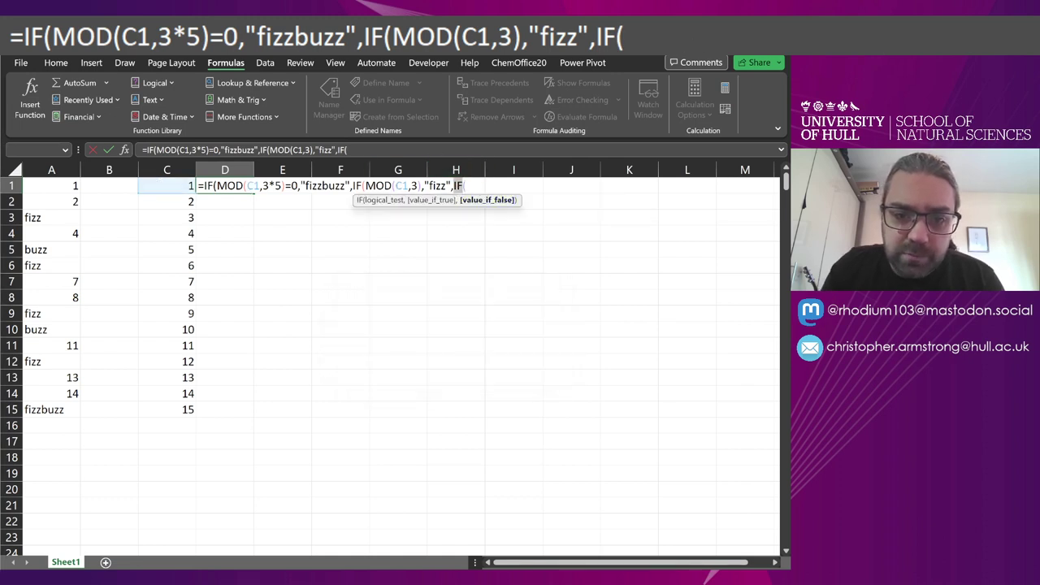
{"action": "type", "text": "MOD("}
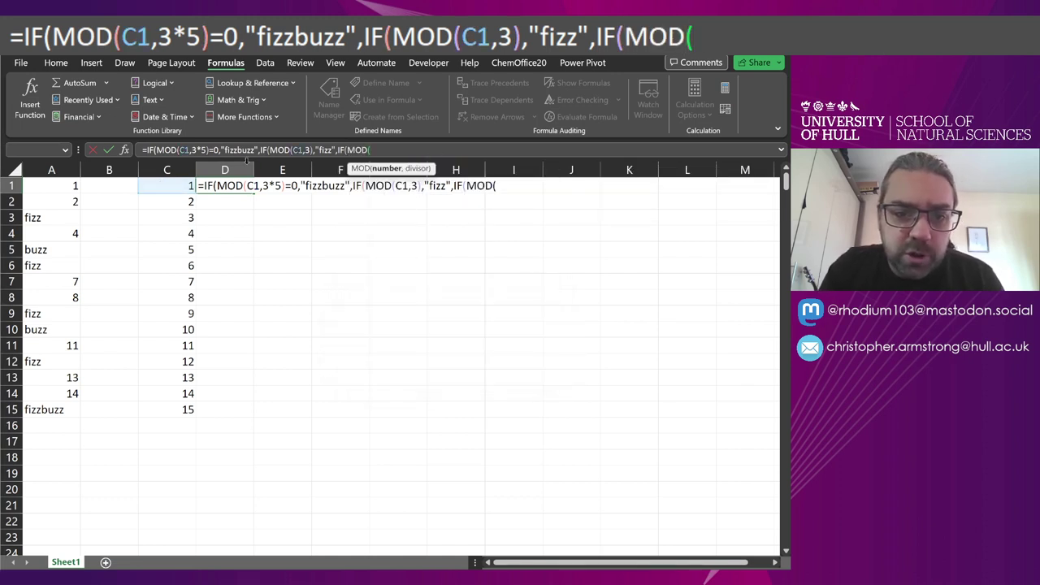
{"action": "left_click", "coordinate": [162, 185]}
{"action": "type", "text": ",3*"}
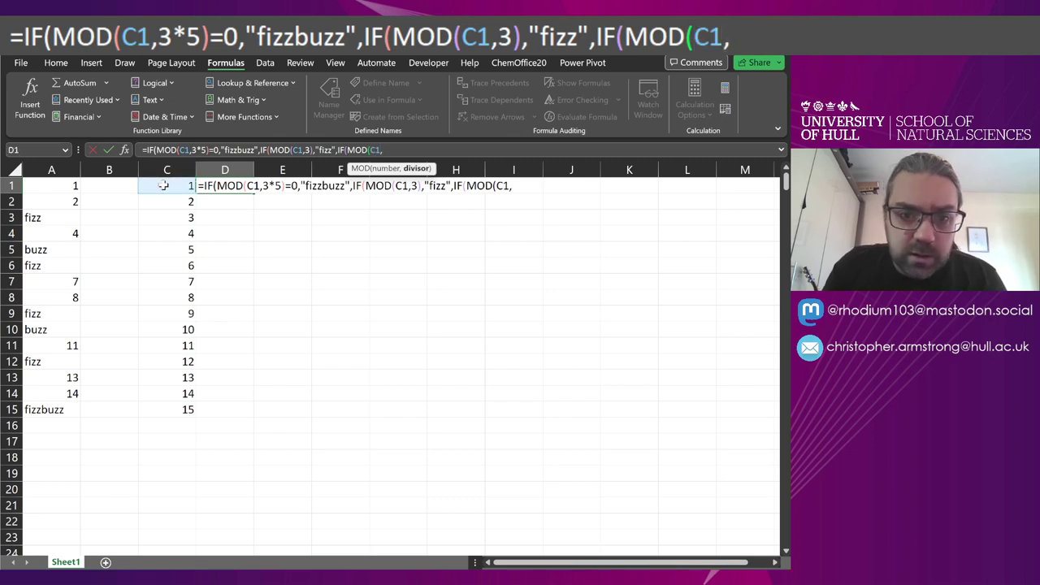
{"action": "type", "text": "5)=0"}
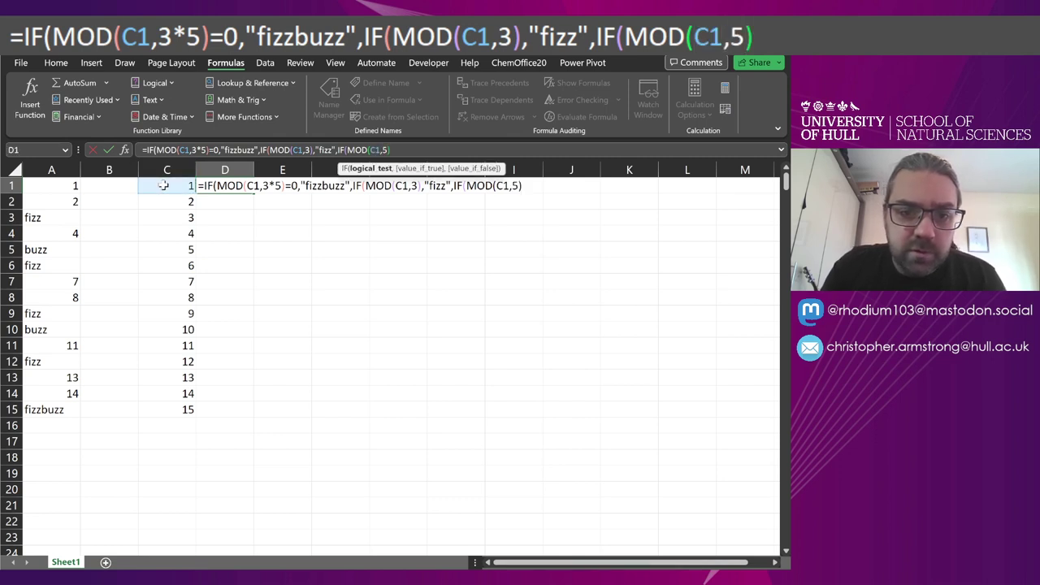
{"action": "type", "text": ","}
{"action": "key", "text": "BackSpace"}
{"action": "type", "text": "=0,\""}
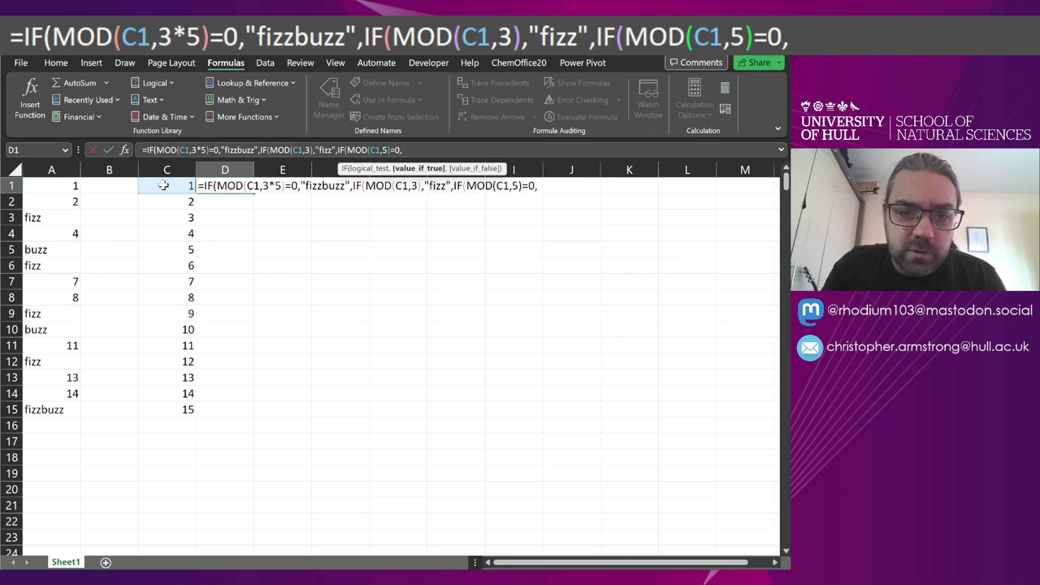
{"action": "type", "text": "buzz\""}
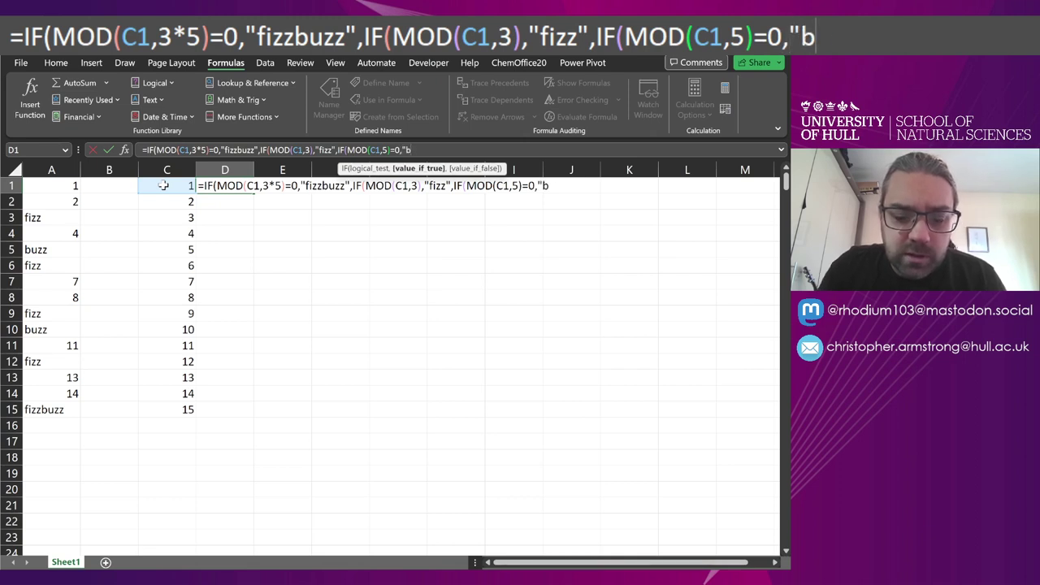
{"action": "type", "text": ","}
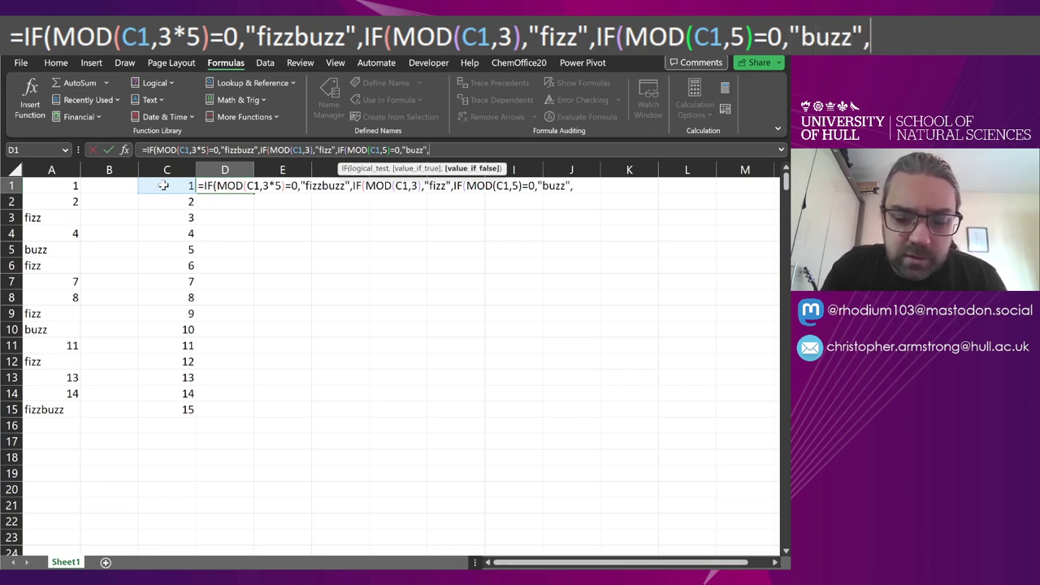
{"action": "left_click", "coordinate": [163, 186]}
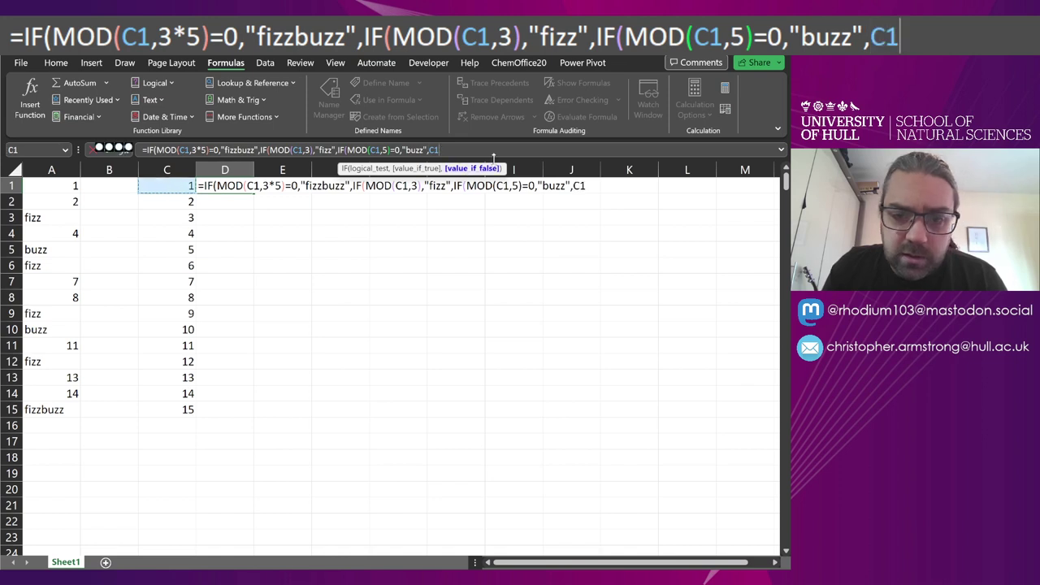
{"action": "type", "text": ")"}
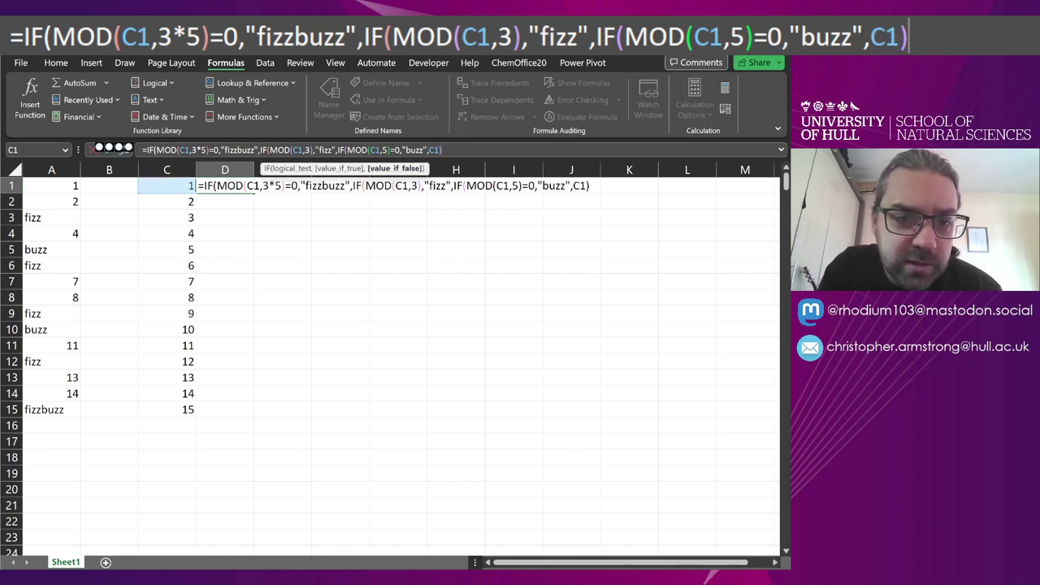
- Add =0 after MOD(C1,3), accept Excel's correction, and fill D1 down to D15
{"action": "left_click", "coordinate": [310, 150]}
{"action": "key", "text": "Right"}
{"action": "type", "text": "=0"}
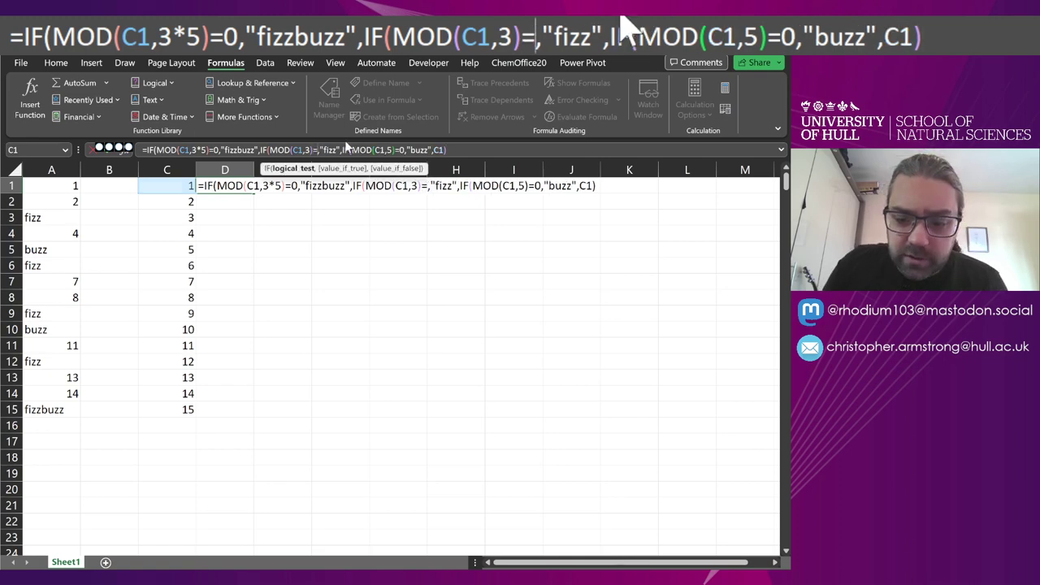
{"action": "key", "text": "Return"}
{"action": "left_click", "coordinate": [445, 364]}
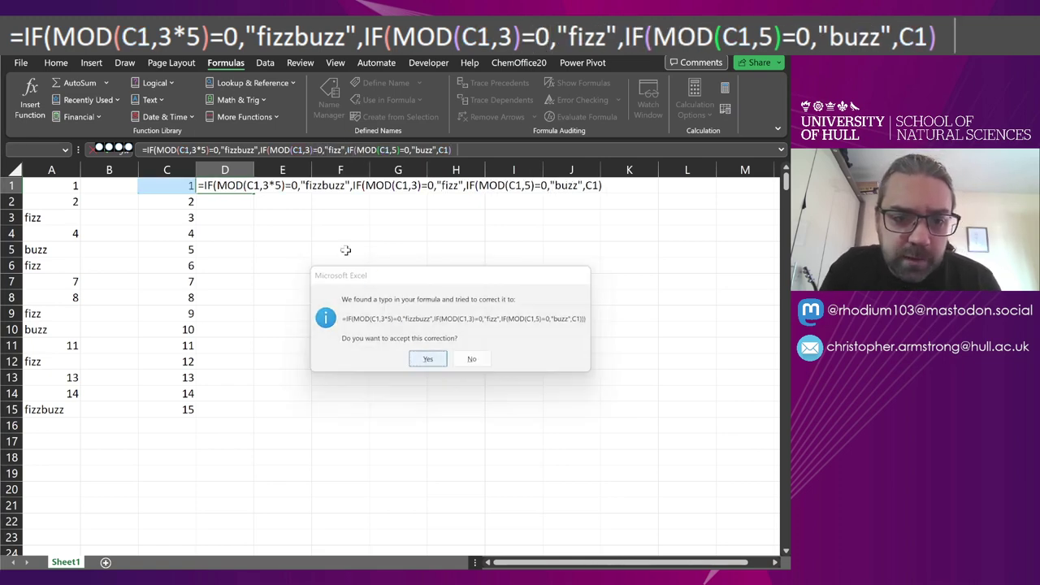
{"action": "left_click", "coordinate": [232, 190]}
{"action": "double_click", "coordinate": [252, 194]}
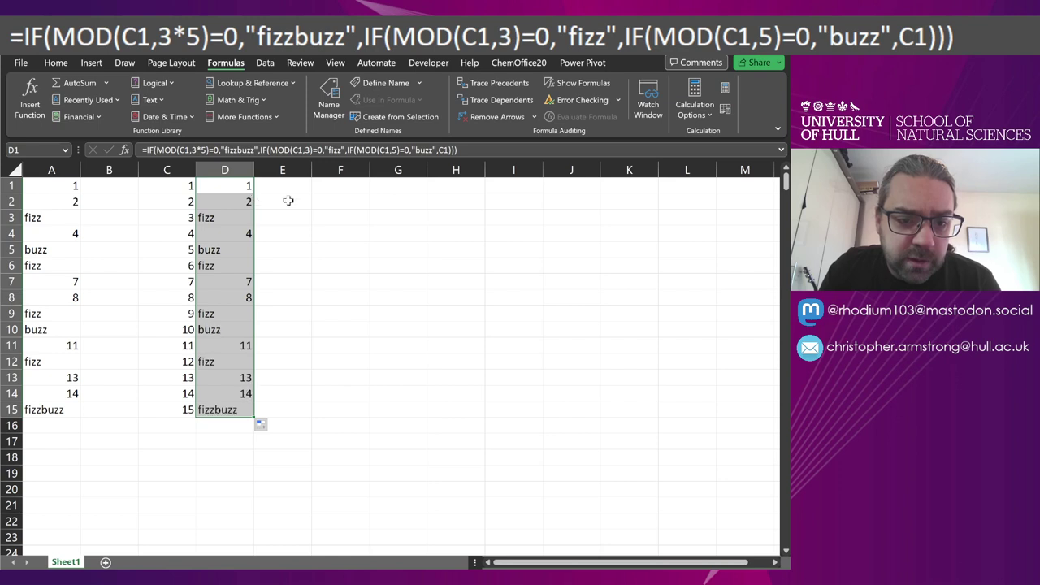
{"action": "left_click", "coordinate": [332, 216]}
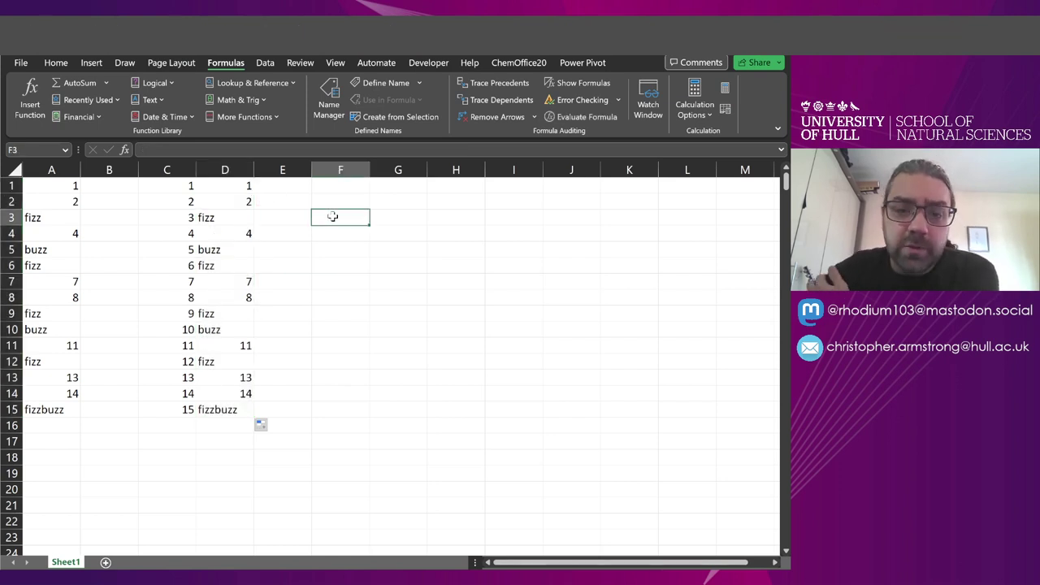
{"action": "left_click", "coordinate": [246, 186]}
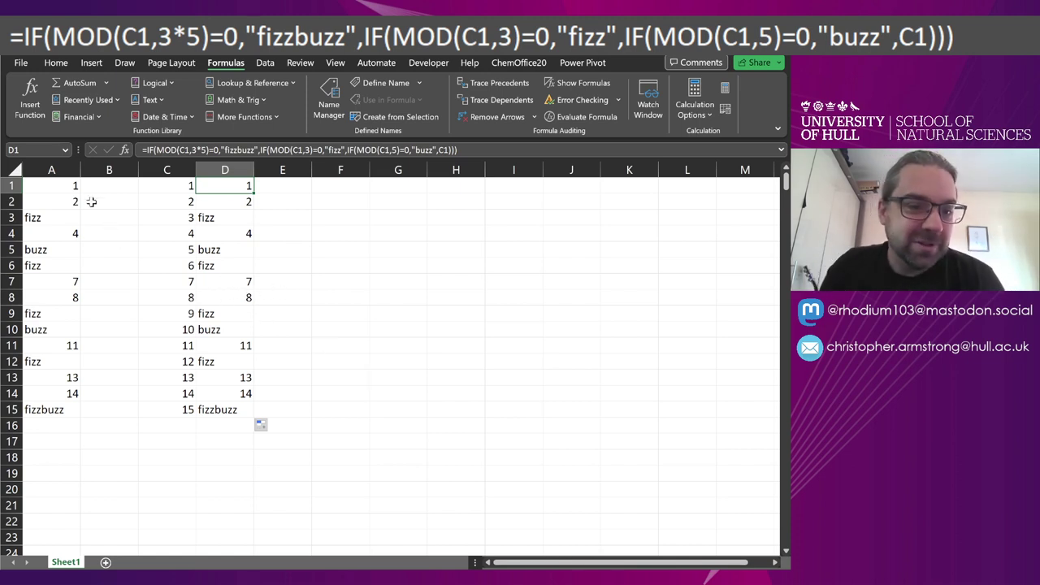
{"action": "left_click", "coordinate": [116, 185]}
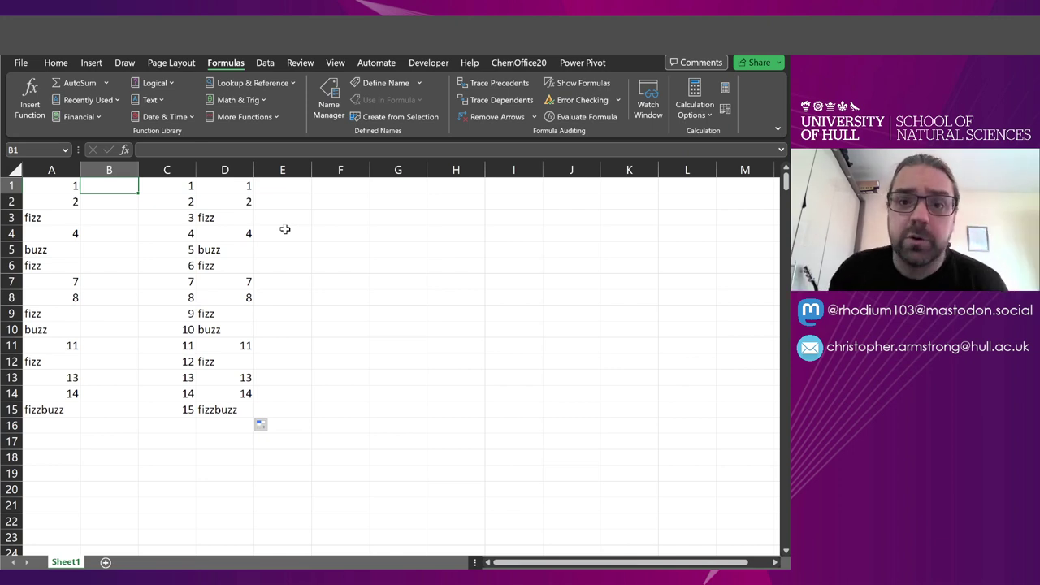
- Enter =A1=D1 in B1 and copy it down to B15
{"action": "left_click_drag", "start_coordinate": [67, 189], "coordinate": [56, 409]}
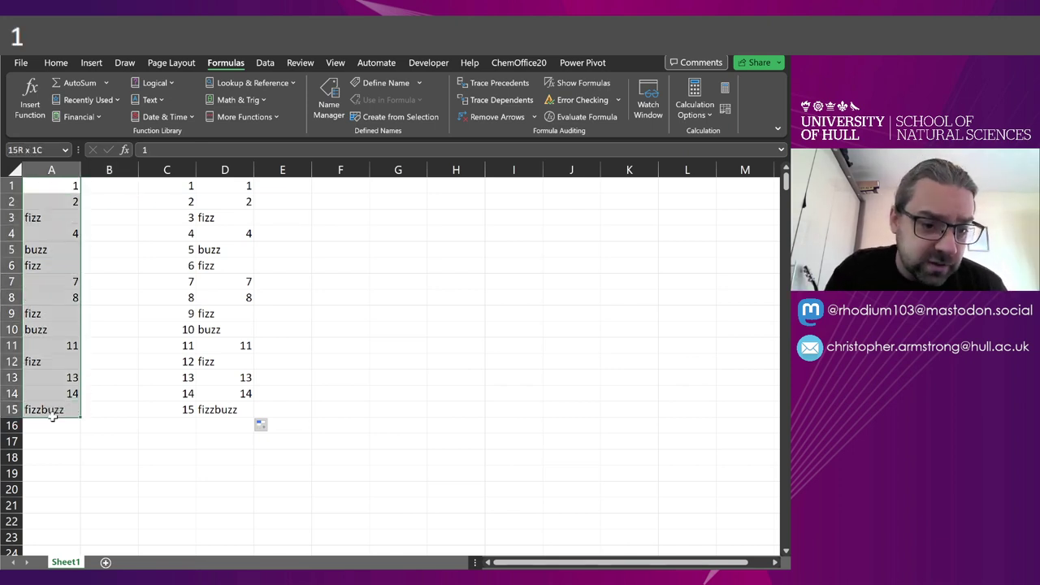
{"action": "left_click", "coordinate": [110, 186]}
{"action": "type", "text": "="}
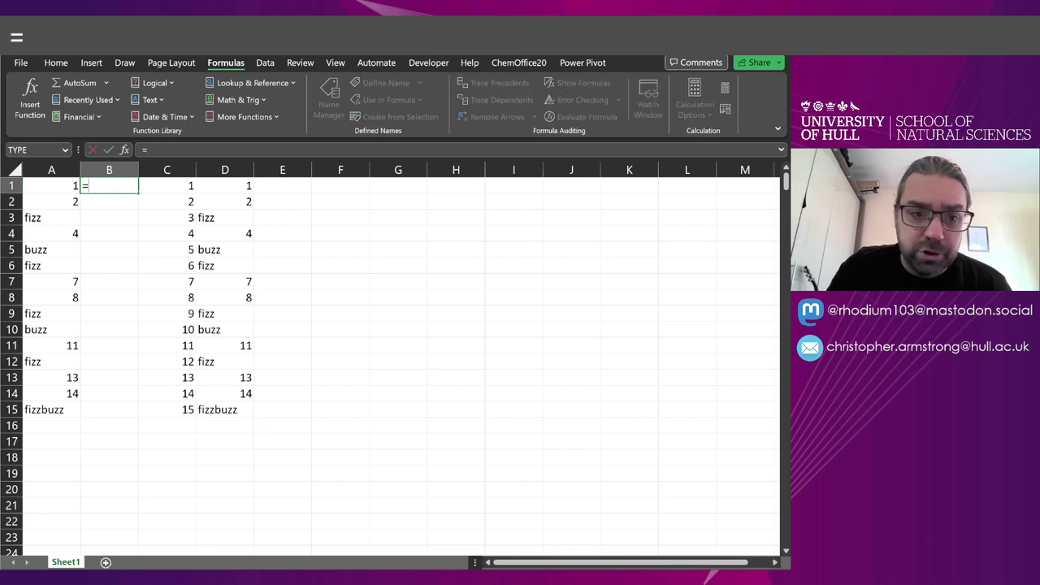
{"action": "left_click", "coordinate": [75, 185]}
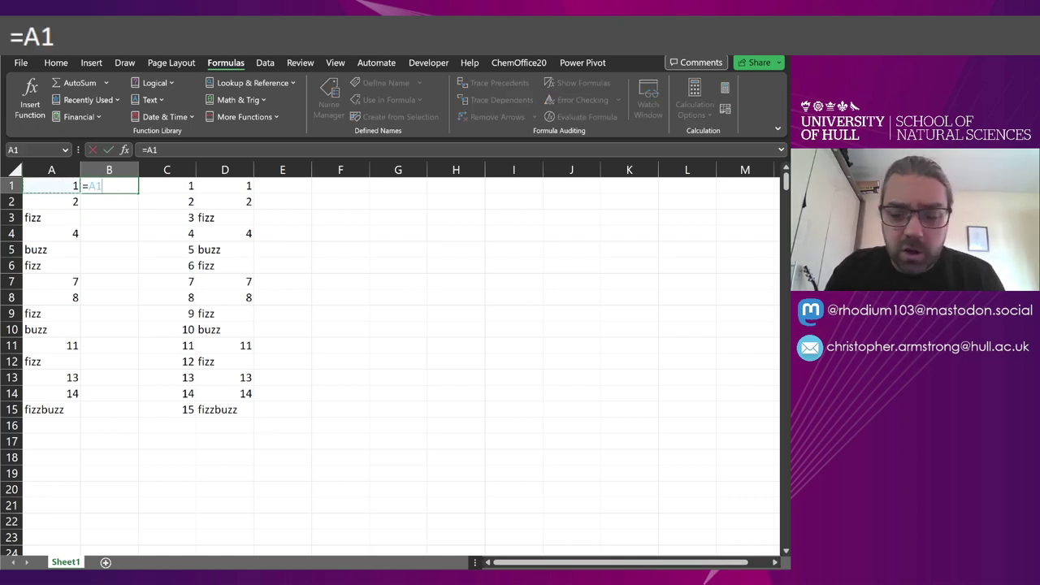
{"action": "type", "text": "="}
{"action": "left_click", "coordinate": [225, 186]}
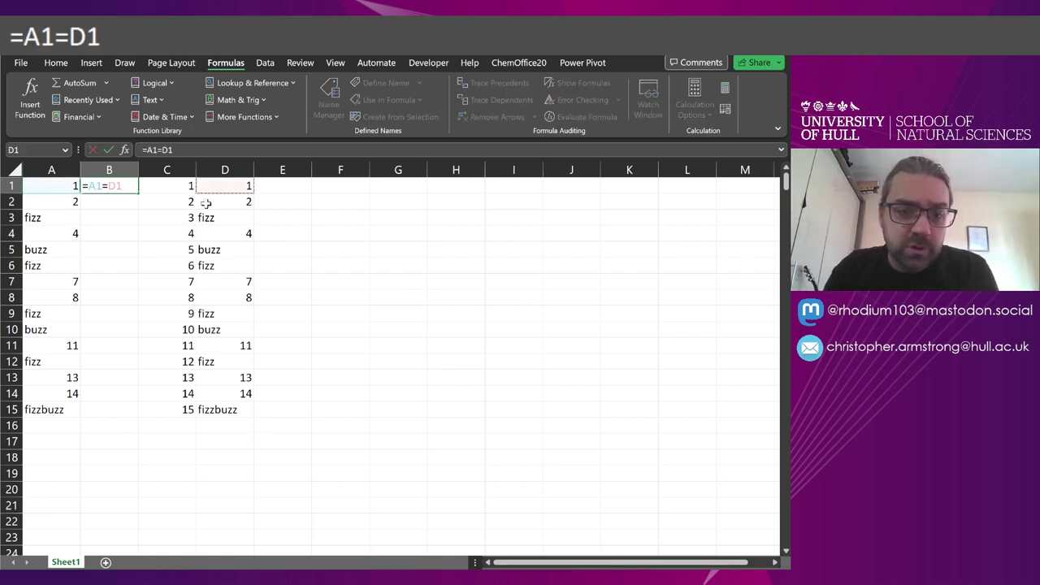
{"action": "key", "text": "Return"}
{"action": "left_click", "coordinate": [134, 187]}
{"action": "left_click_drag", "start_coordinate": [138, 194], "coordinate": [158, 412]}
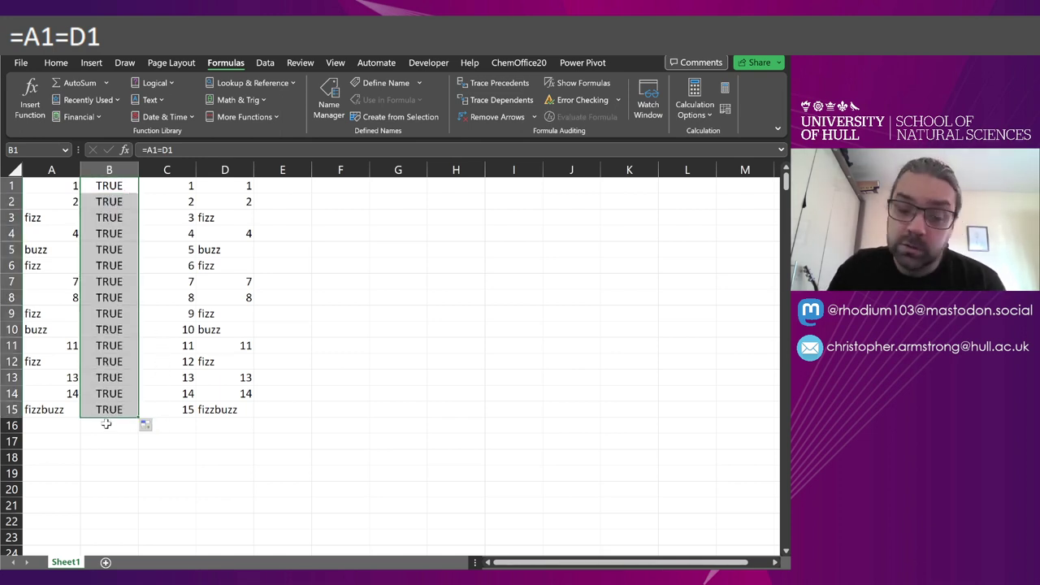
- Enter =AND(B1:B15) in B16 as the overall check
{"action": "left_click", "coordinate": [105, 424]}
{"action": "type", "text": "=AND("}
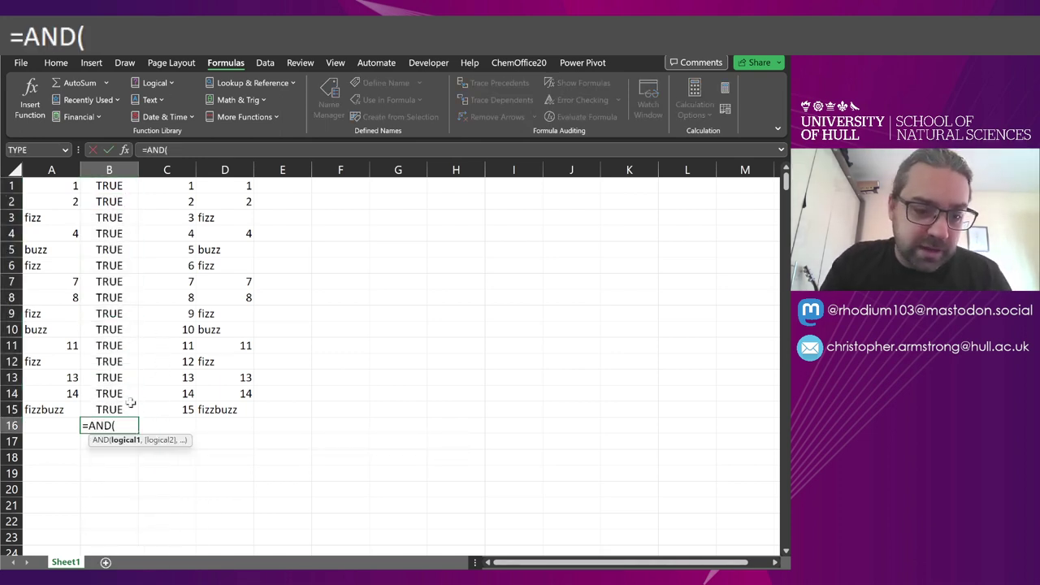
{"action": "left_click_drag", "start_coordinate": [115, 406], "coordinate": [106, 192]}
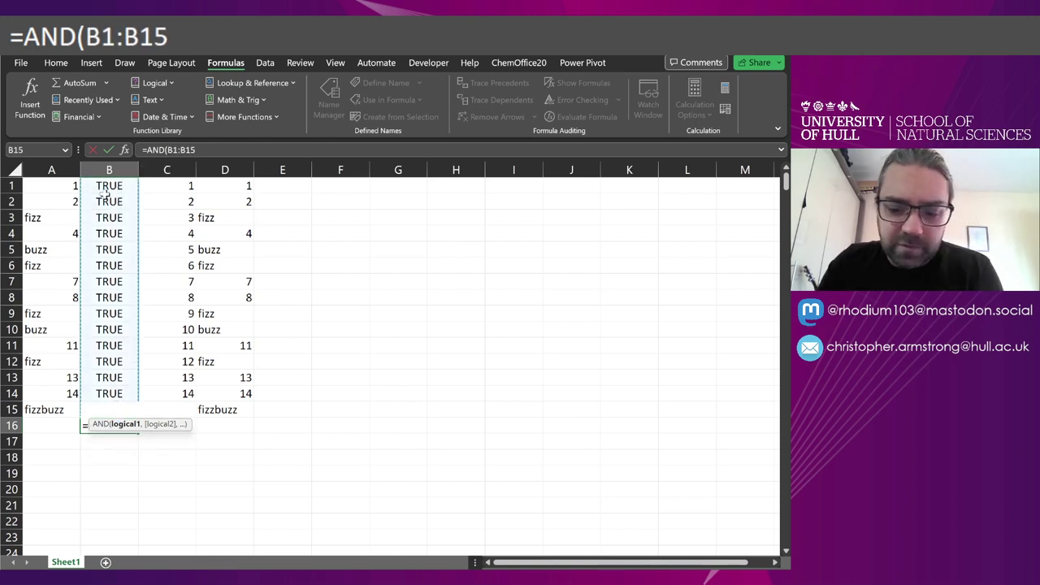
{"action": "key", "text": "Return"}
- Give B16 a yellow fill colour
{"action": "left_click", "coordinate": [121, 424]}
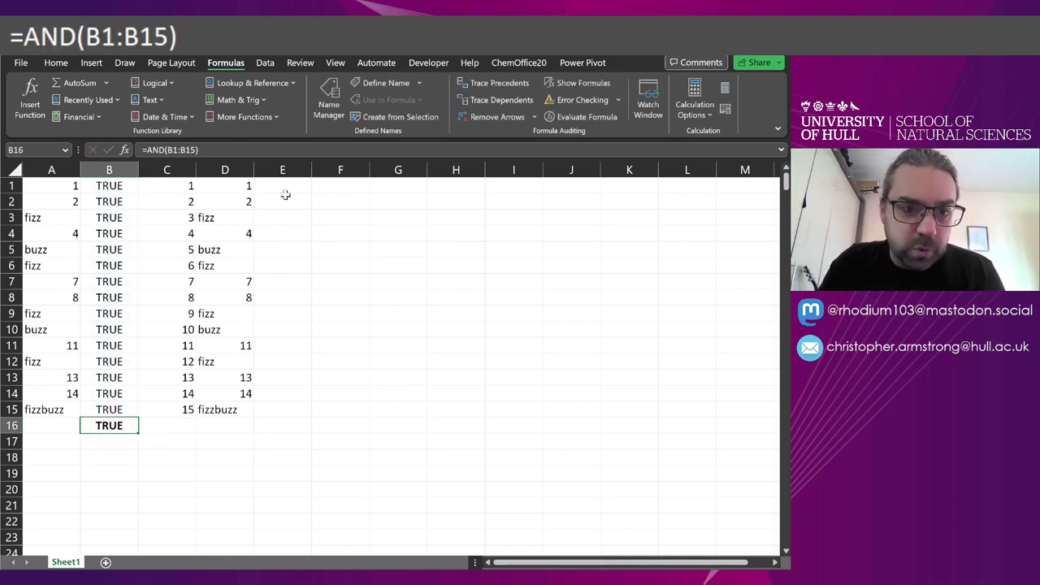
{"action": "left_click", "coordinate": [59, 64]}
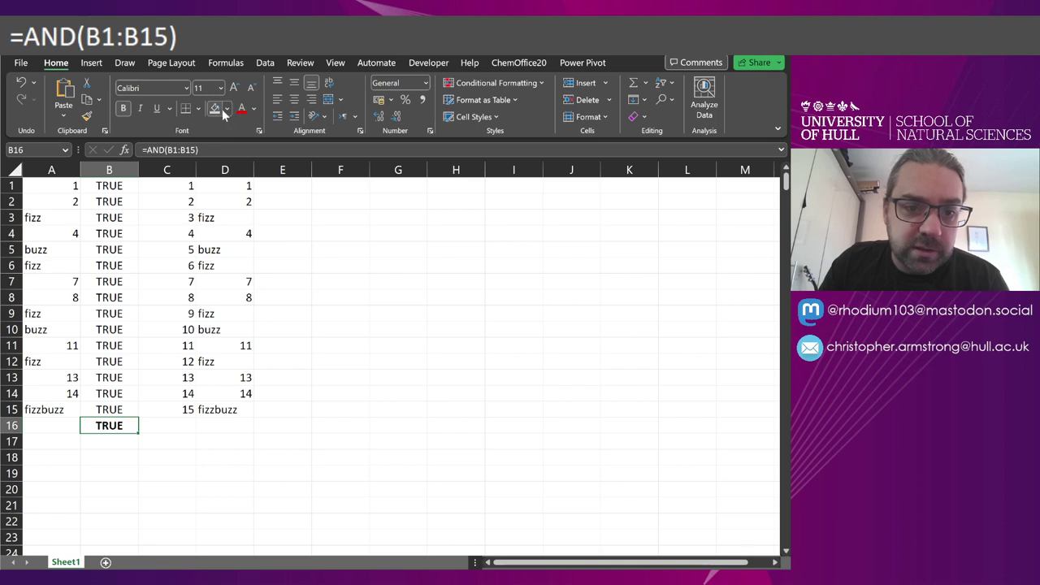
{"action": "left_click", "coordinate": [226, 109]}
{"action": "left_click", "coordinate": [247, 232]}
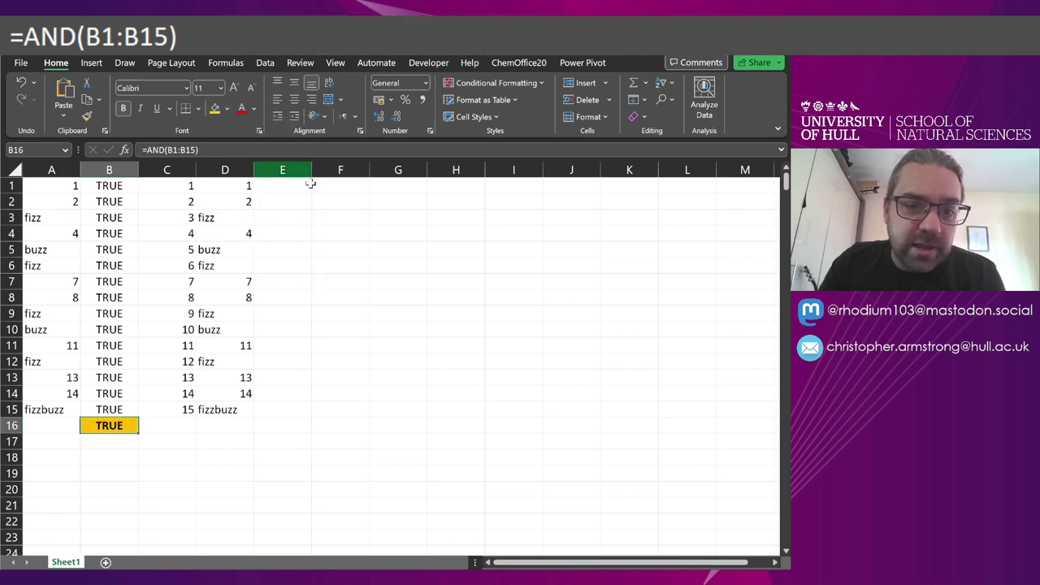
{"action": "key", "text": "Down"}
- Remove the =0 after MOD(C1,3) in D1 to test the checks
{"action": "left_click", "coordinate": [241, 191]}
{"action": "left_click", "coordinate": [307, 149]}
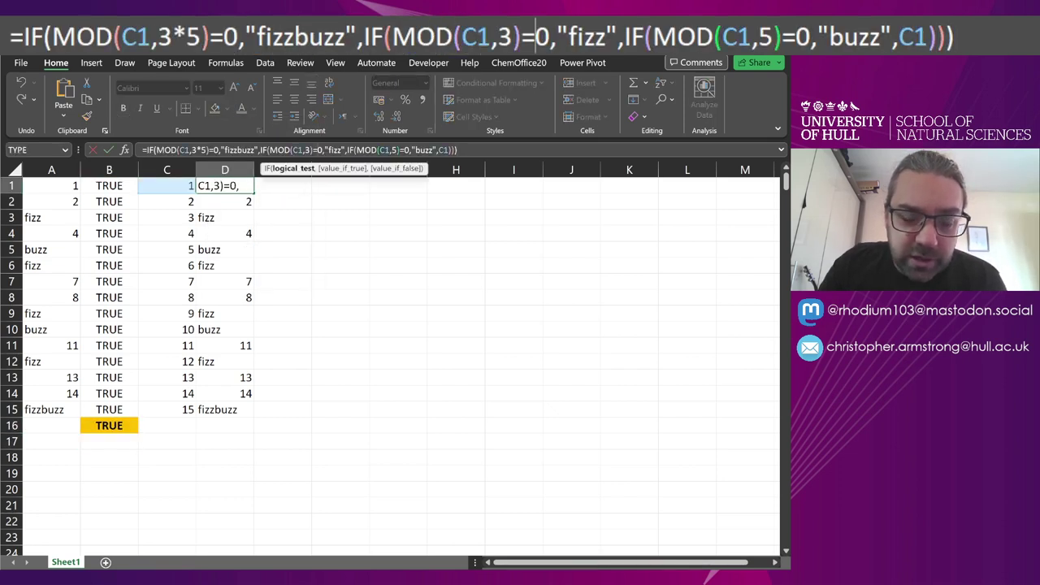
{"action": "key", "text": "BackSpace"}
{"action": "key", "text": "Delete"}
{"action": "key", "text": "Return"}
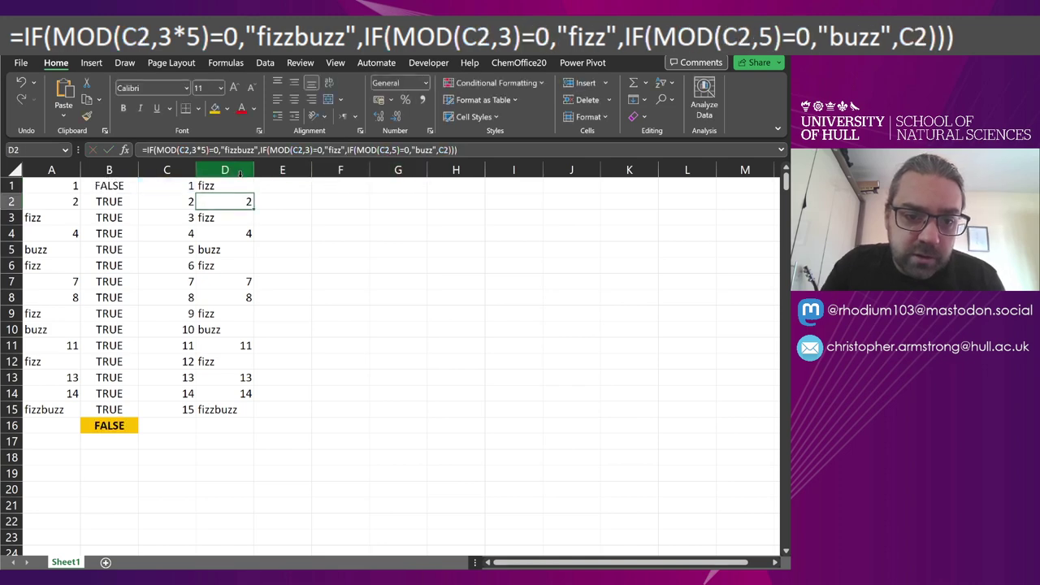
{"action": "left_click", "coordinate": [236, 190]}
{"action": "left_click", "coordinate": [317, 233]}
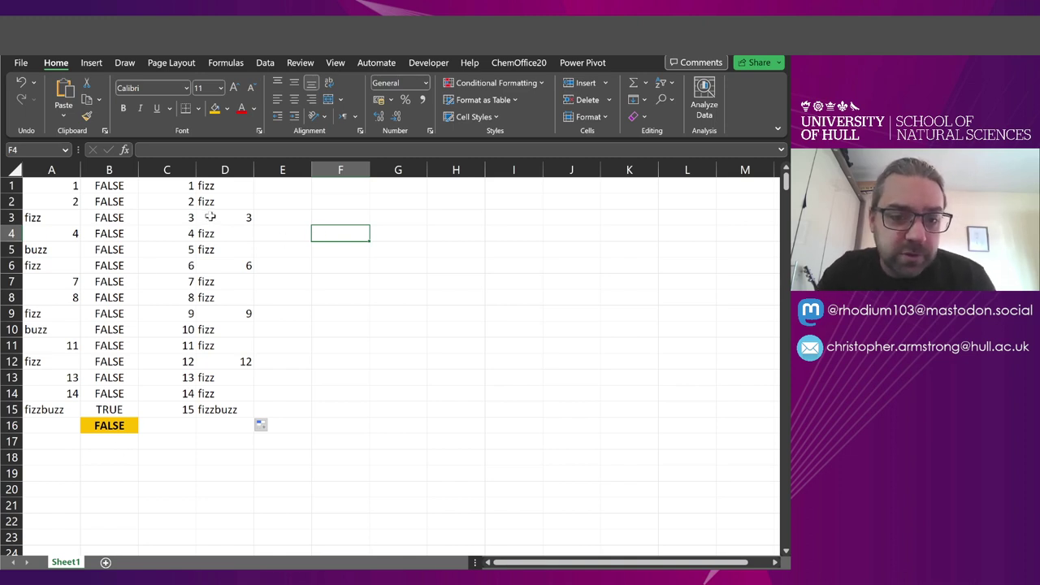
- Restore =0 after MOD(C1,3) in D1 and refill the formula to D15
{"action": "left_click", "coordinate": [227, 188]}
{"action": "left_click", "coordinate": [309, 149]}
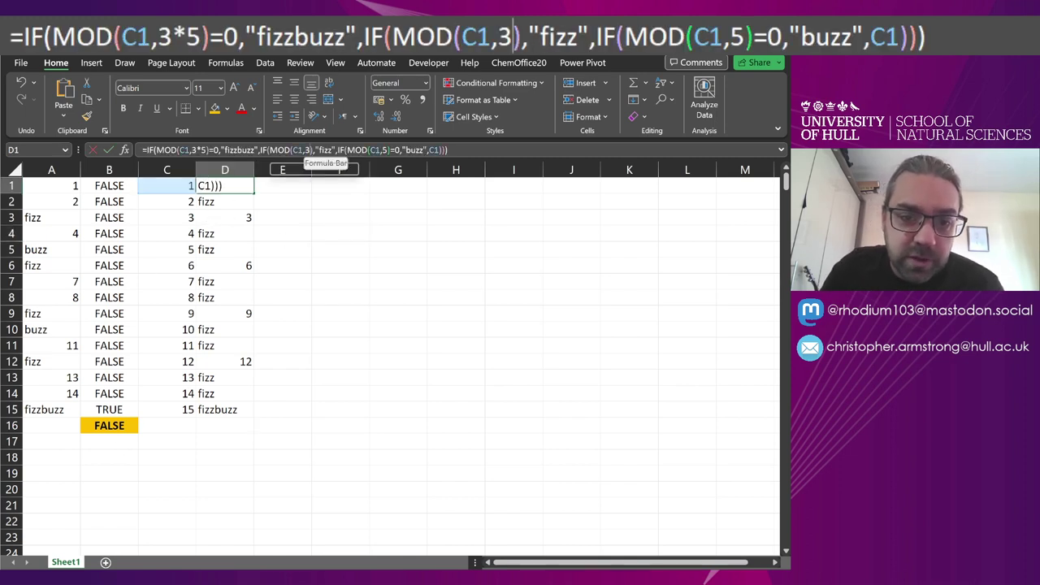
{"action": "type", "text": "=0"}
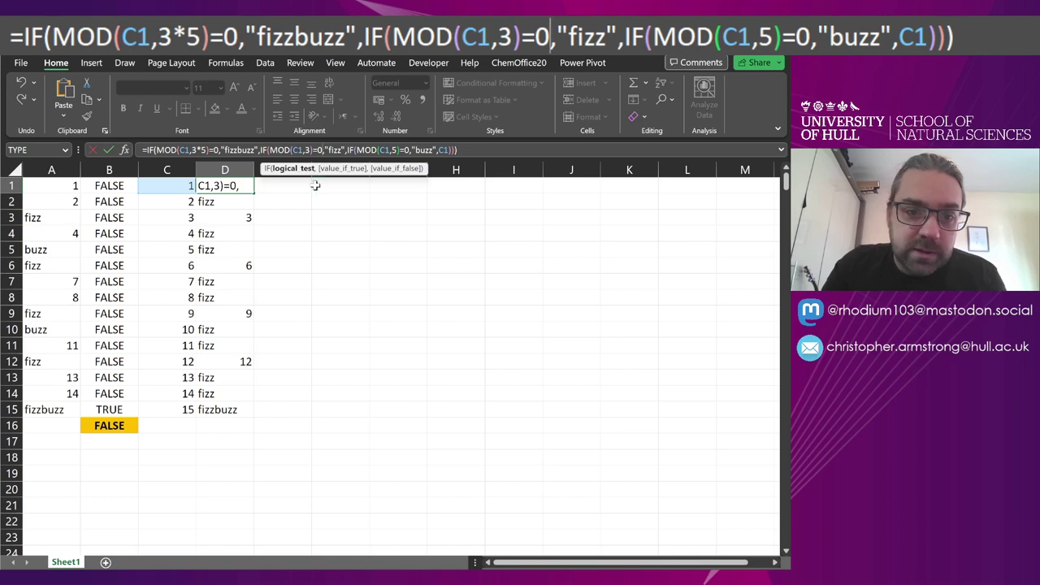
{"action": "key", "text": "Return"}
{"action": "left_click", "coordinate": [221, 186]}
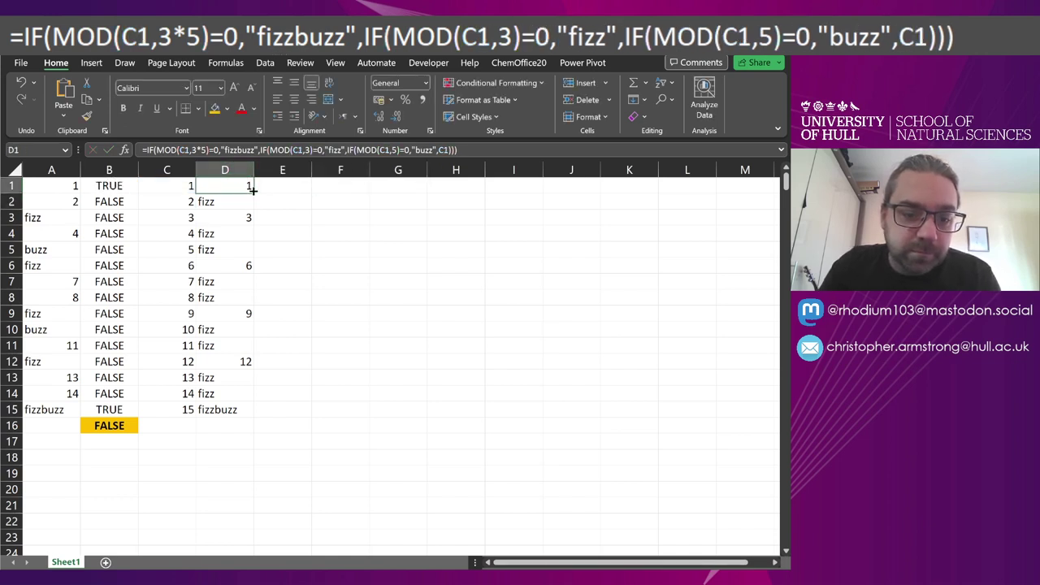
{"action": "double_click", "coordinate": [253, 189]}
- Change D1's divisors so fizzbuzz tests 3 and fizz tests 5, then refill to D15
{"action": "left_click", "coordinate": [293, 150]}
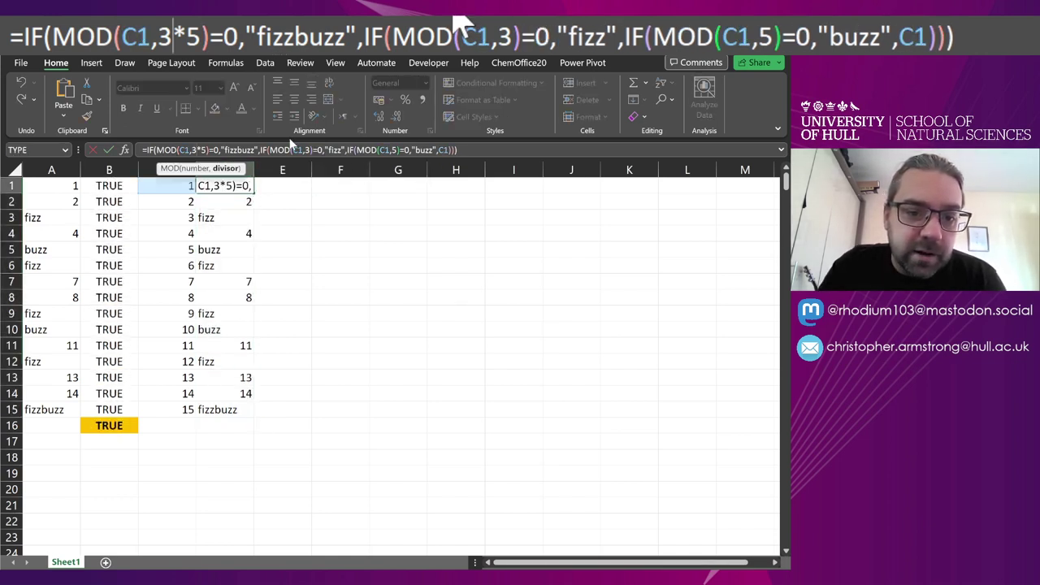
{"action": "key", "text": "Delete"}
{"action": "key", "text": "Delete"}
{"action": "key", "text": "Right"}
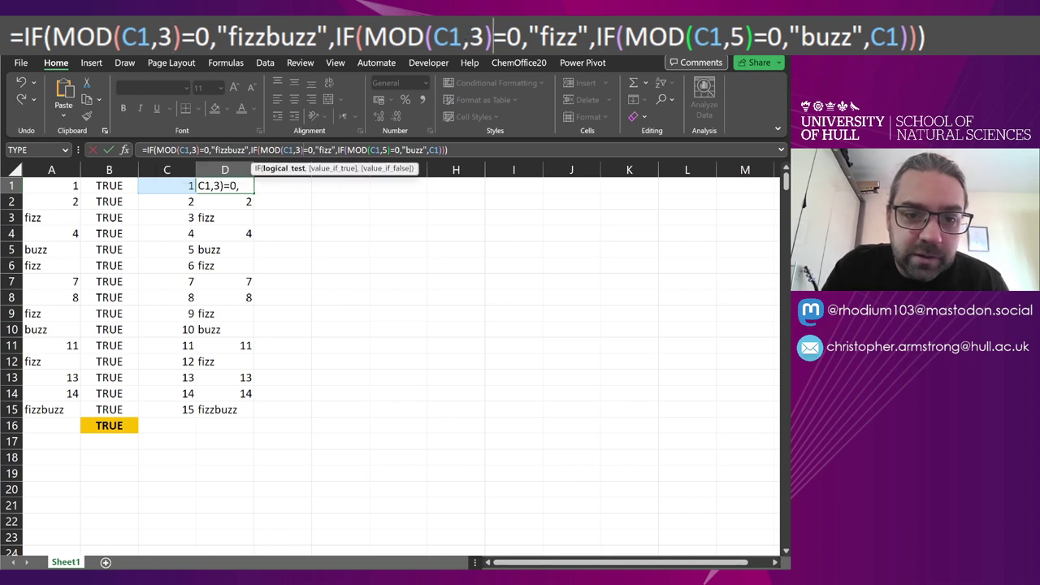
{"action": "left_click", "coordinate": [294, 150]}
{"action": "key", "text": "BackSpace"}
{"action": "type", "text": "5"}
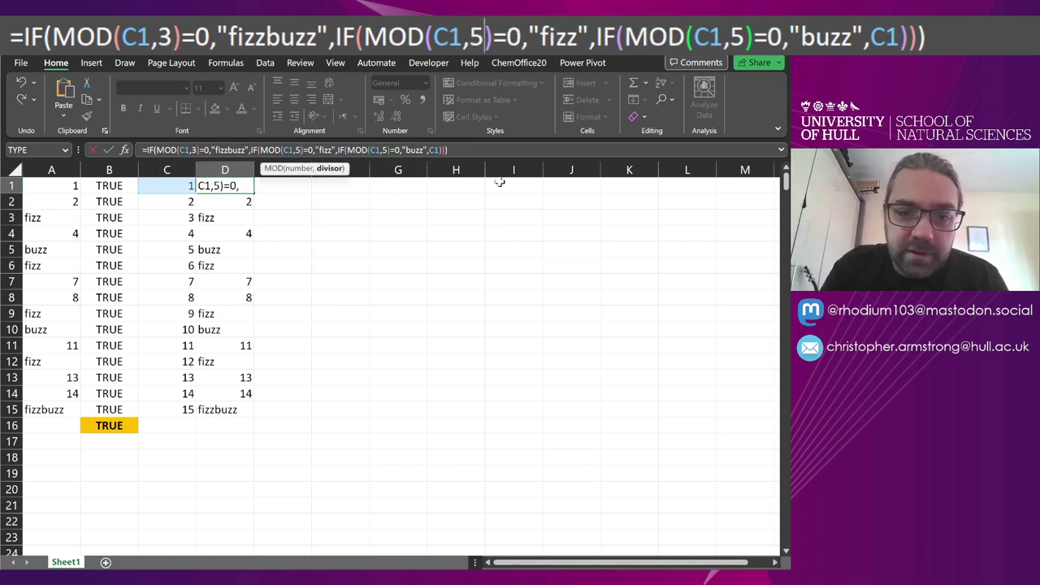
{"action": "left_click", "coordinate": [379, 150]}
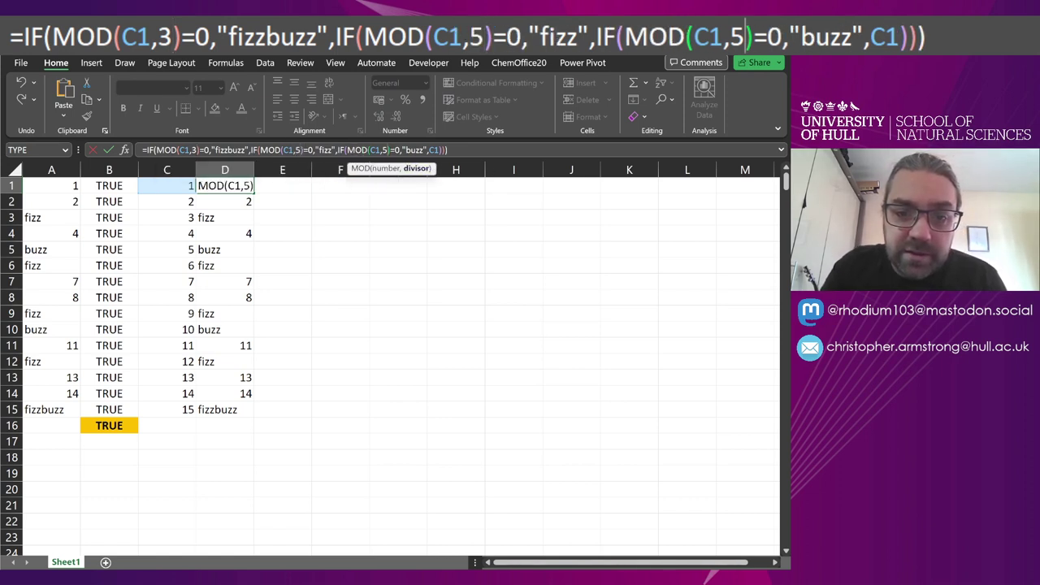
{"action": "type", "text": "1"}
{"action": "key", "text": "Return"}
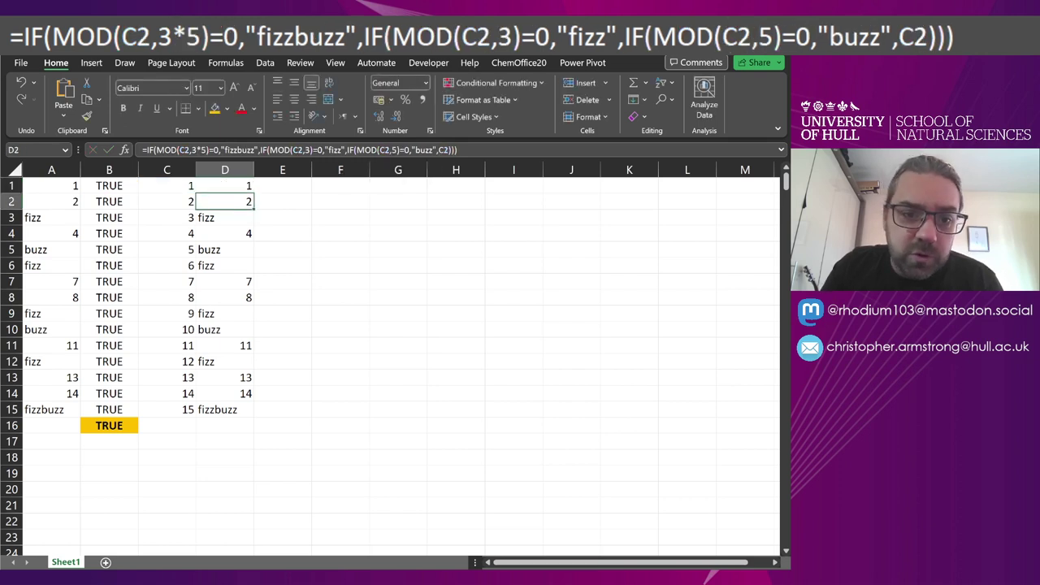
{"action": "left_click", "coordinate": [253, 189]}
{"action": "double_click", "coordinate": [253, 189]}
{"action": "left_click", "coordinate": [326, 256]}
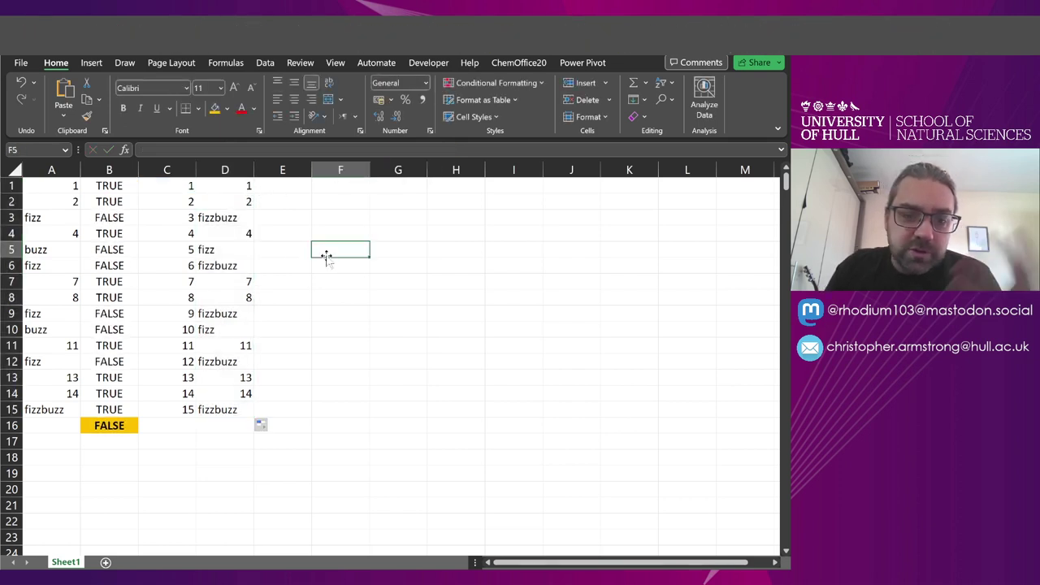
- Check B16's =AND(B1:B15) formula, then delete the contents of C1:D15
{"action": "left_click", "coordinate": [113, 429]}
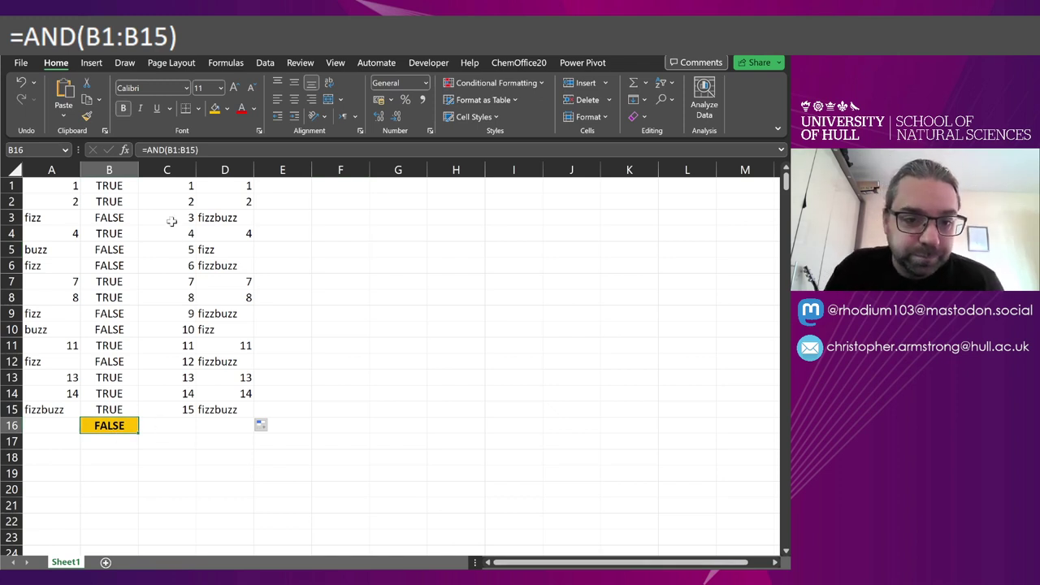
{"action": "left_click_drag", "start_coordinate": [170, 189], "coordinate": [215, 410]}
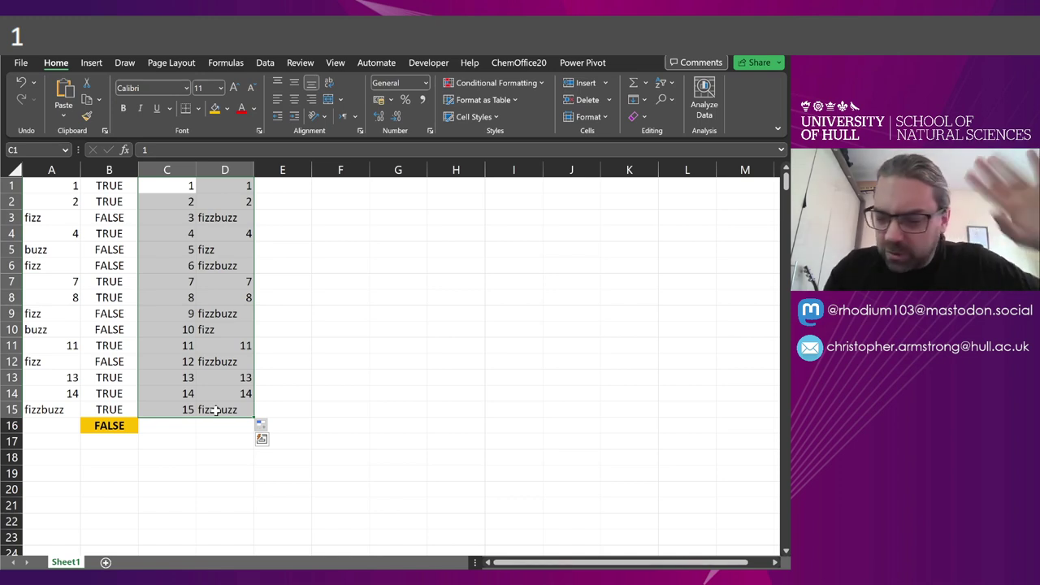
{"action": "left_click", "coordinate": [216, 409]}
{"action": "key", "text": "Delete"}
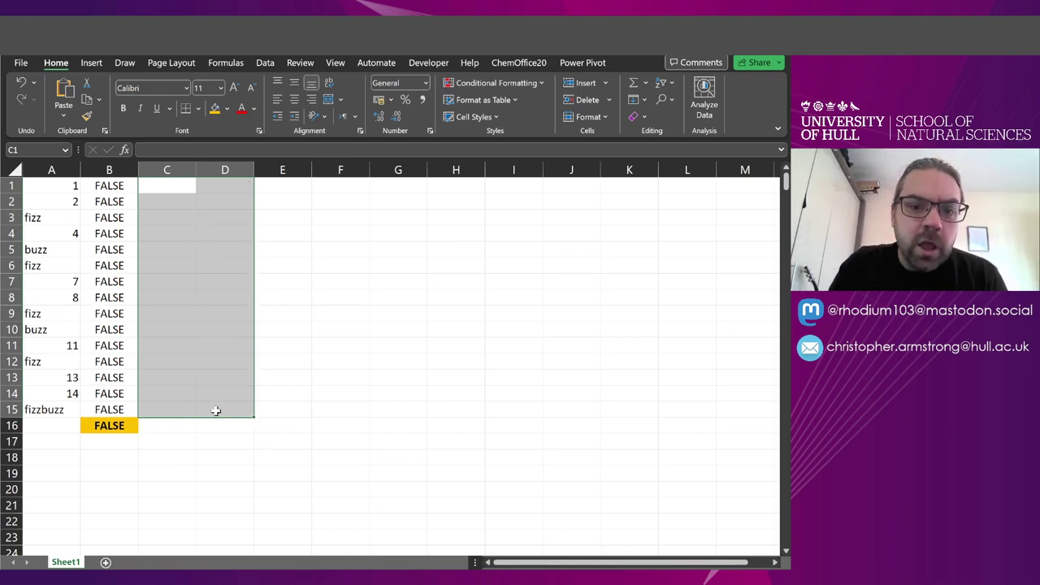
{"action": "left_click", "coordinate": [353, 185]}
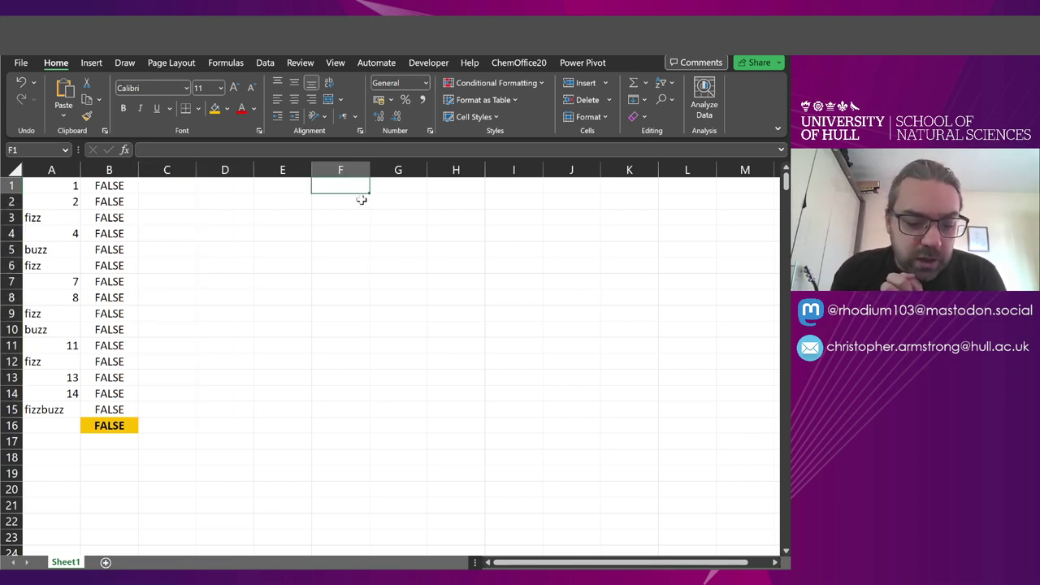
- Type the labels a_divisor, b_divisor, a_word and b_word in F1:F4
{"action": "type", "text": "a_div"}
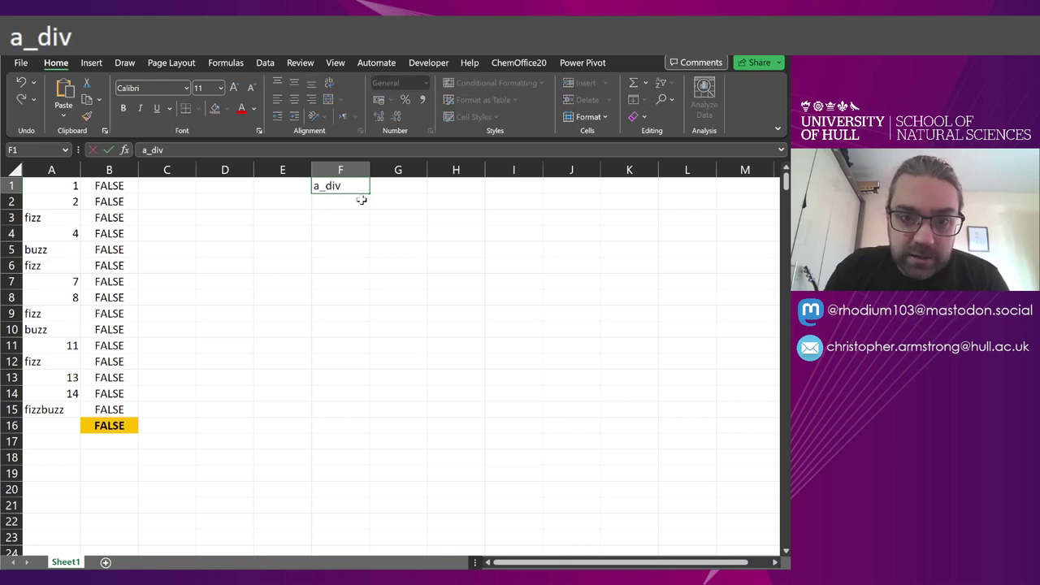
{"action": "type", "text": "isor"}
{"action": "key", "text": "Return"}
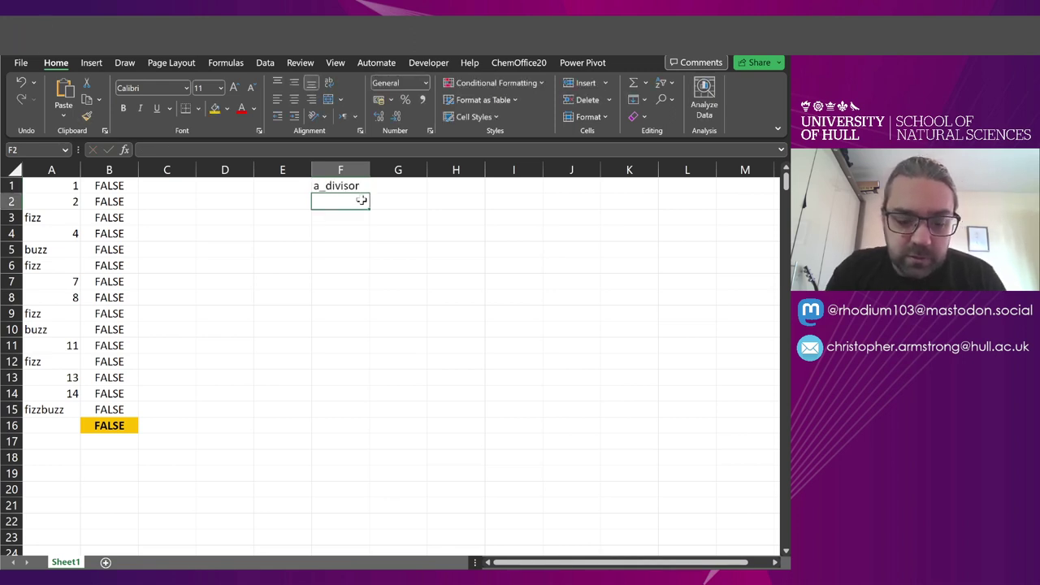
{"action": "type", "text": "b_divis"}
{"action": "key", "text": "BackSpace"}
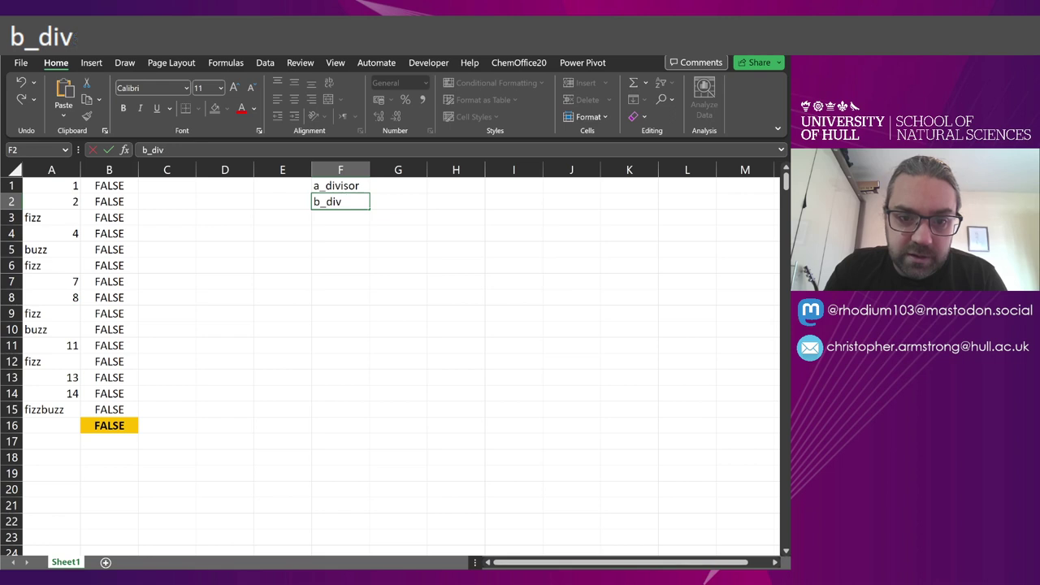
{"action": "type", "text": "isor"}
{"action": "key", "text": "Return"}
{"action": "type", "text": "a_w"}
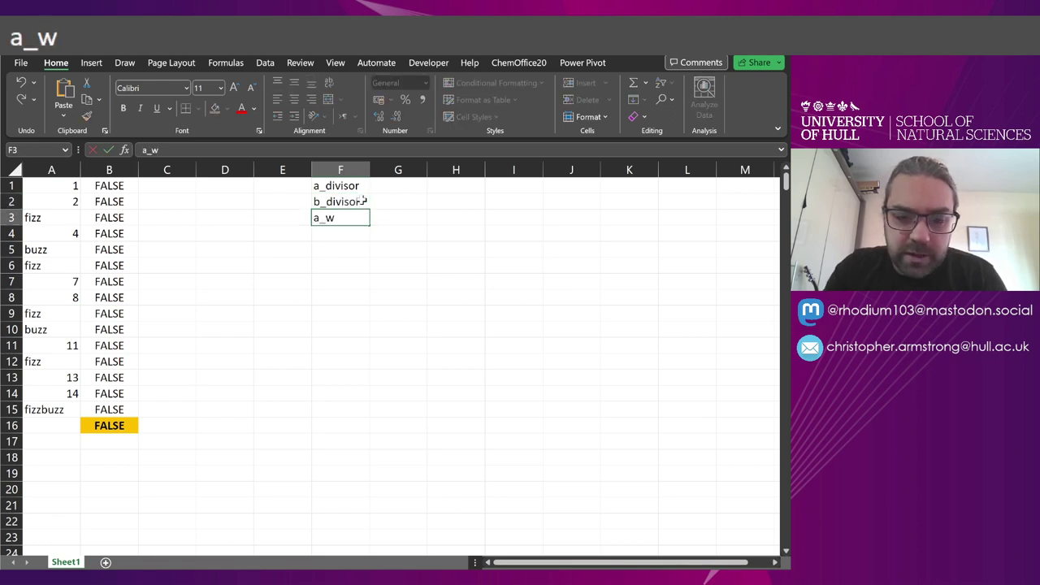
{"action": "type", "text": "ord"}
{"action": "key", "text": "Return"}
{"action": "type", "text": "b_word"}
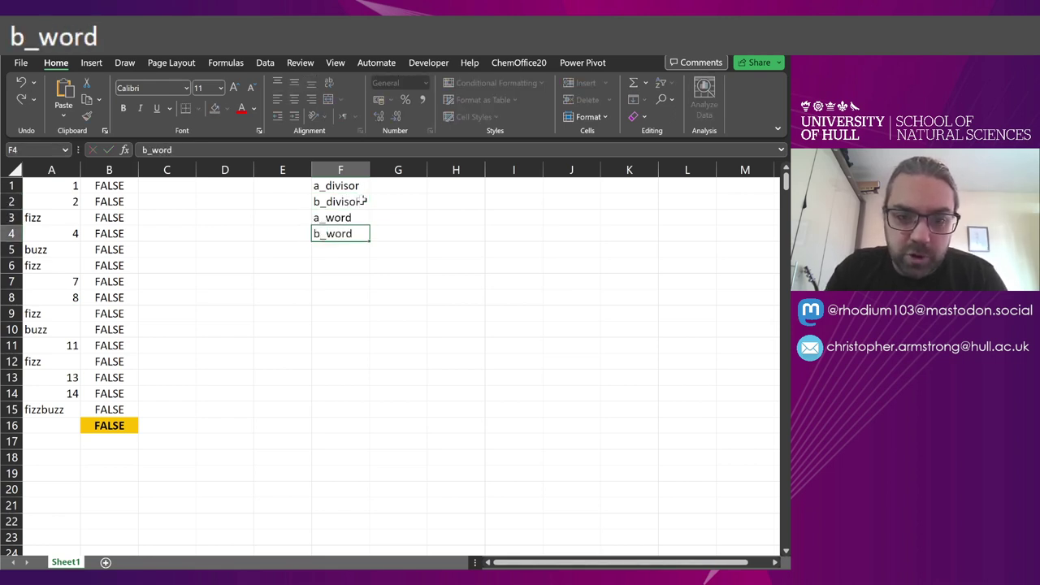
{"action": "key", "text": "Return"}
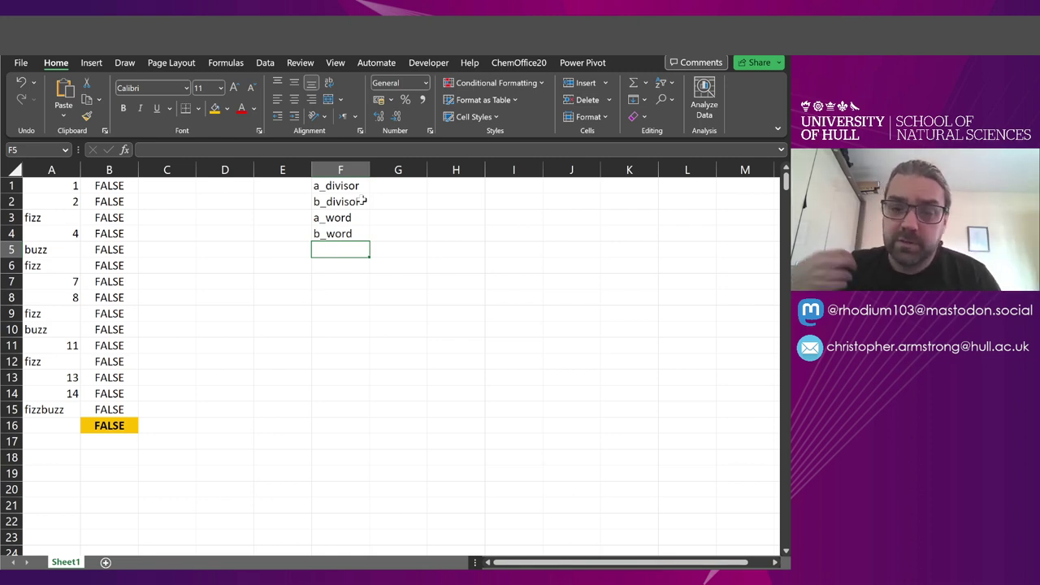
- Enter 3, 5, fizz, buzz in G1:G4, and add the length label with 100 in row 5
{"action": "left_click", "coordinate": [402, 185]}
{"action": "type", "text": "3"}
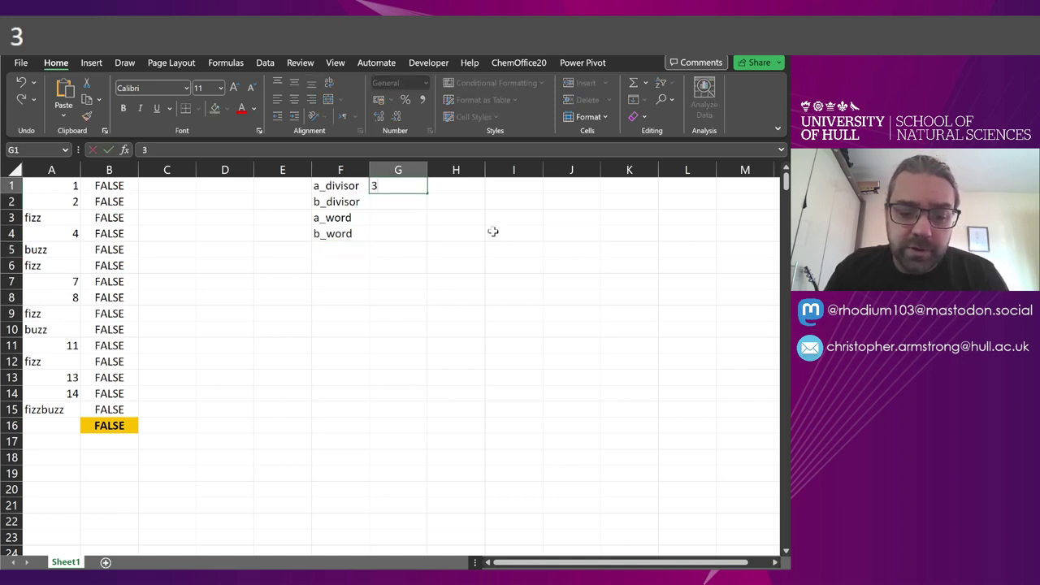
{"action": "key", "text": "Return"}
{"action": "type", "text": "5"}
{"action": "key", "text": "Return"}
{"action": "type", "text": "fizz"}
{"action": "key", "text": "Return"}
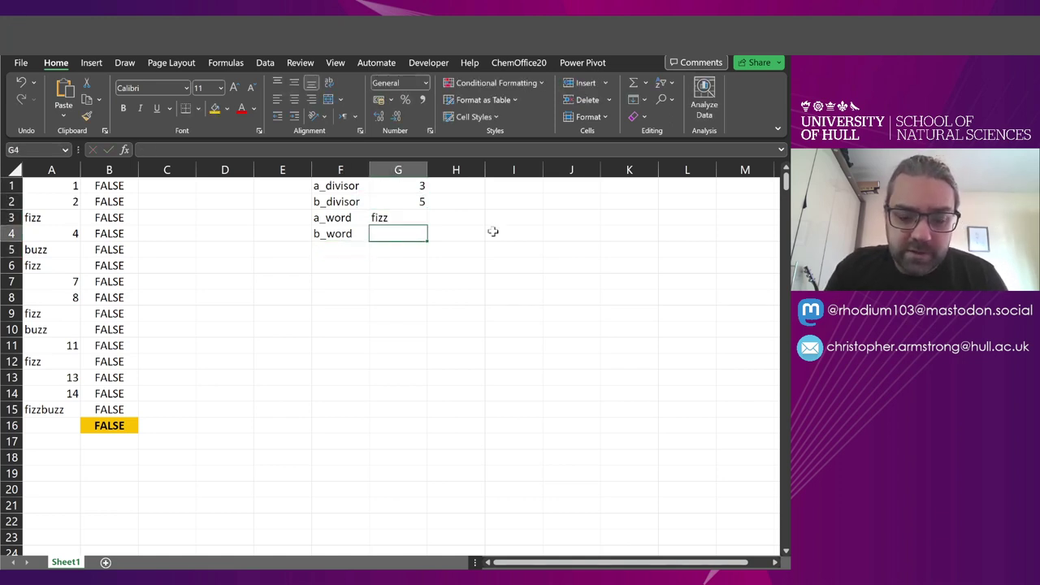
{"action": "type", "text": "buzz"}
{"action": "key", "text": "Return"}
{"action": "key", "text": "Left"}
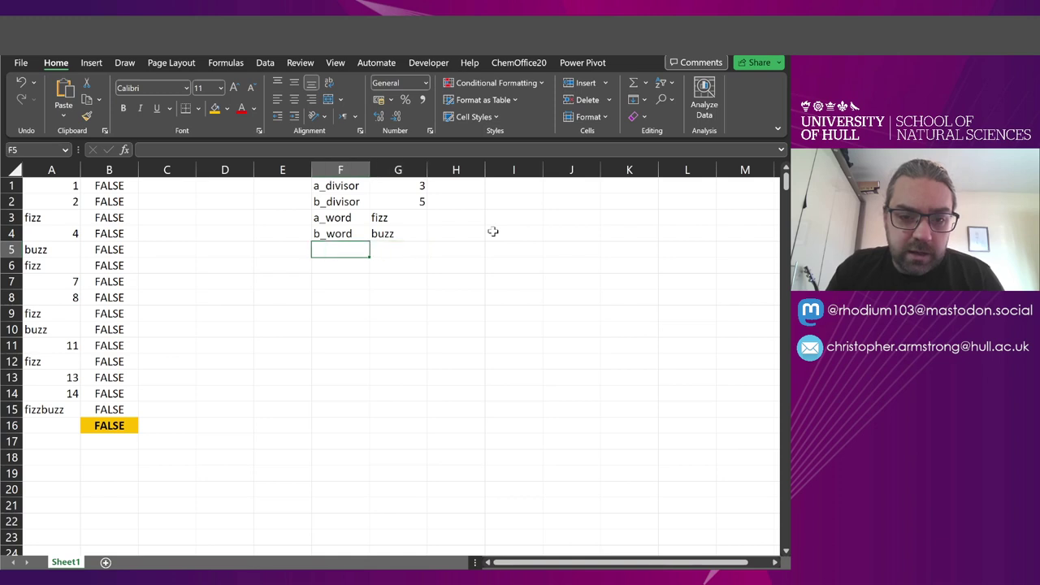
{"action": "type", "text": "length"}
{"action": "key", "text": "Right"}
{"action": "type", "text": "100"}
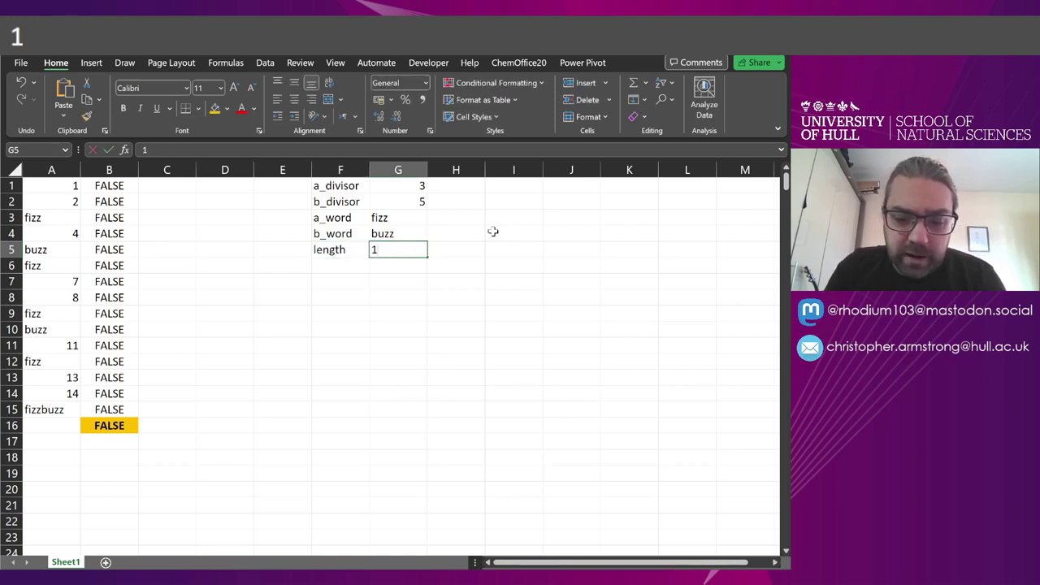
{"action": "key", "text": "Return"}
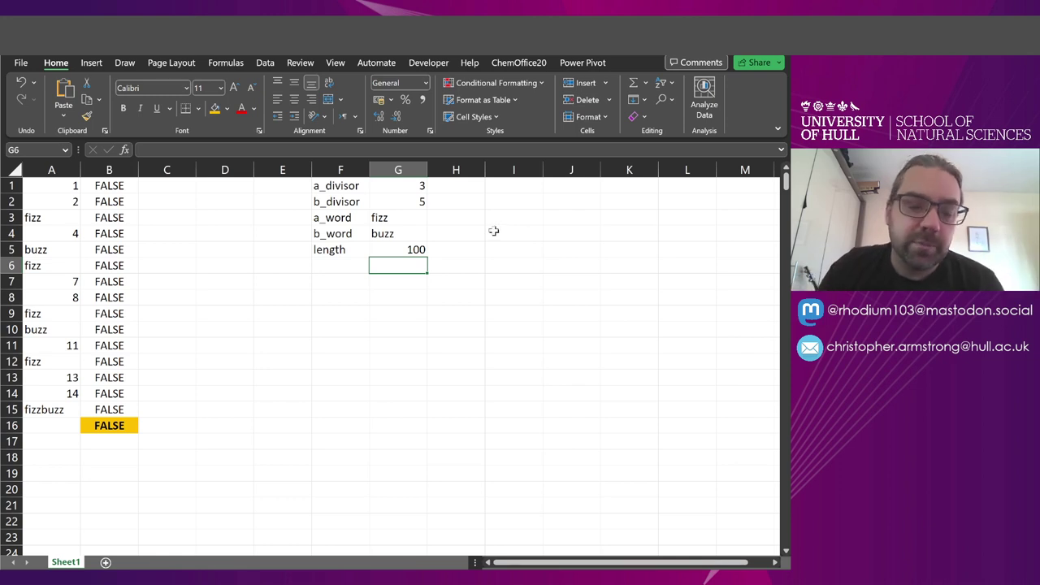
- Create defined names from F1:G5 using the left-column labels
{"action": "left_click_drag", "start_coordinate": [328, 187], "coordinate": [398, 251]}
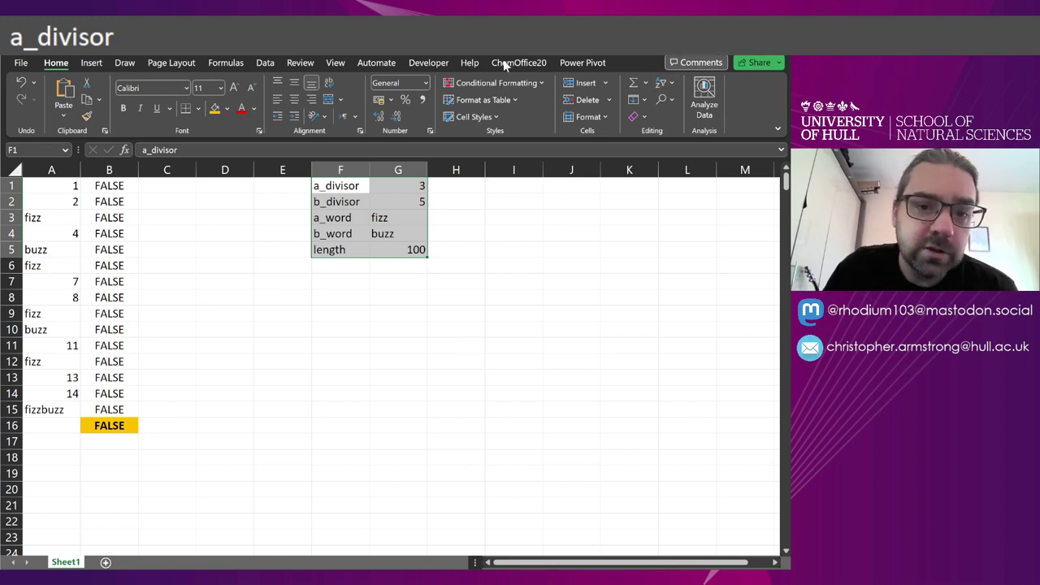
{"action": "left_click", "coordinate": [224, 63]}
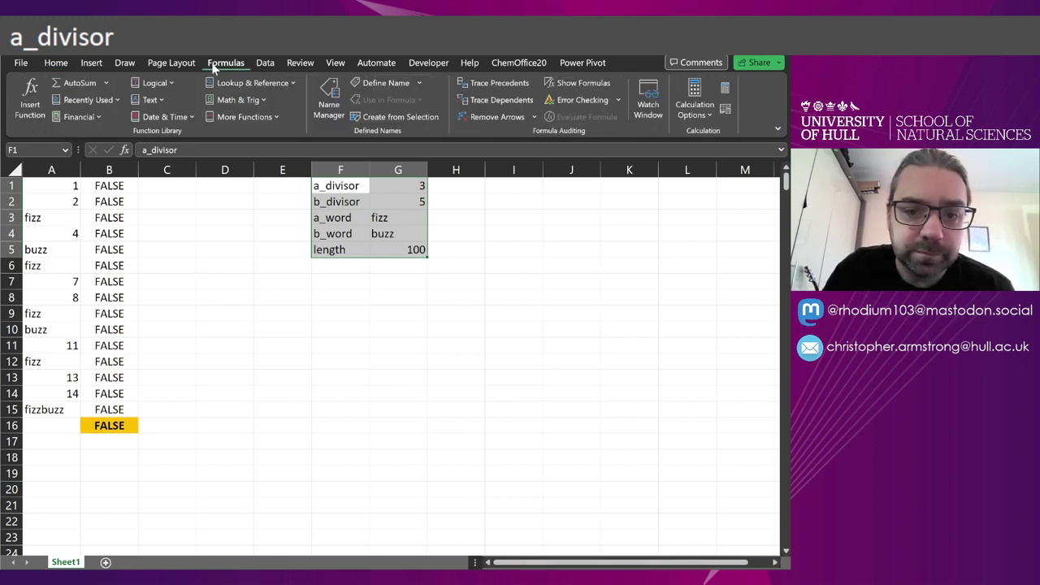
{"action": "left_click", "coordinate": [399, 118]}
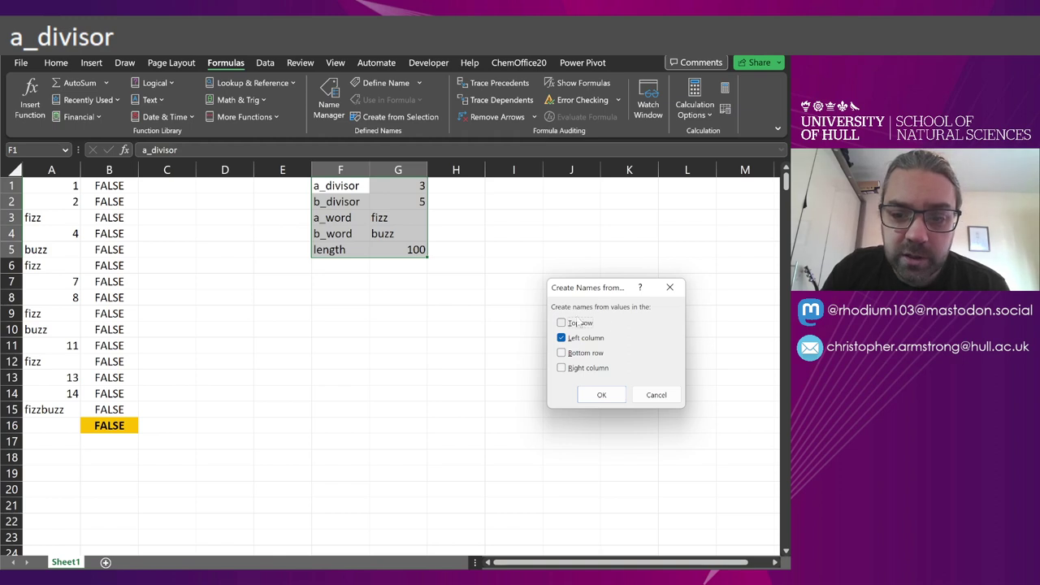
{"action": "left_click_drag", "start_coordinate": [605, 289], "coordinate": [494, 250]}
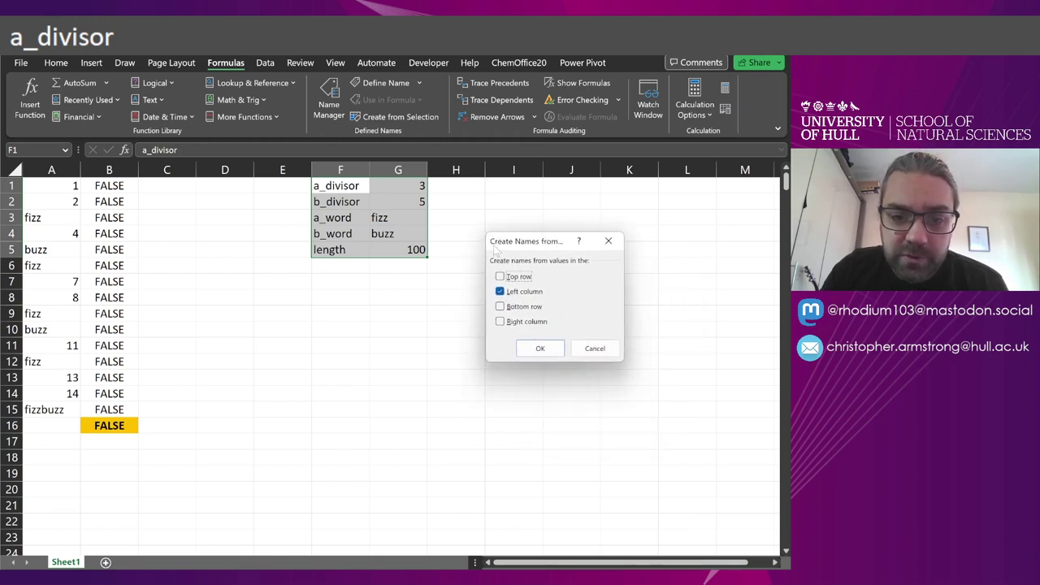
{"action": "left_click", "coordinate": [543, 353]}
- Test =a_divisor and =b_word in F7:F8, returning 3 and buzz, then clear the test
{"action": "left_click", "coordinate": [344, 284]}
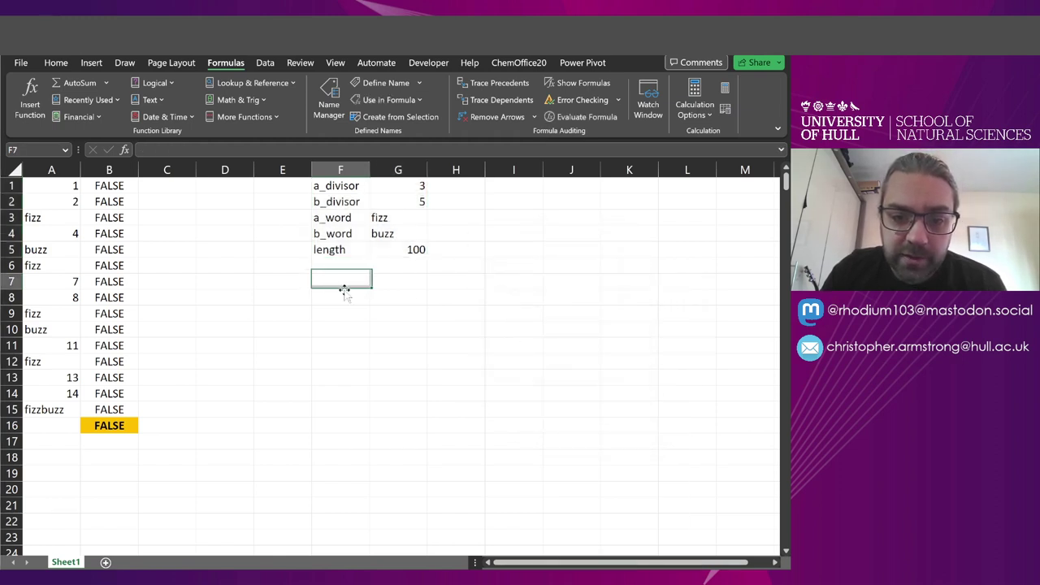
{"action": "type", "text": "=A"}
{"action": "double_click", "coordinate": [371, 295]}
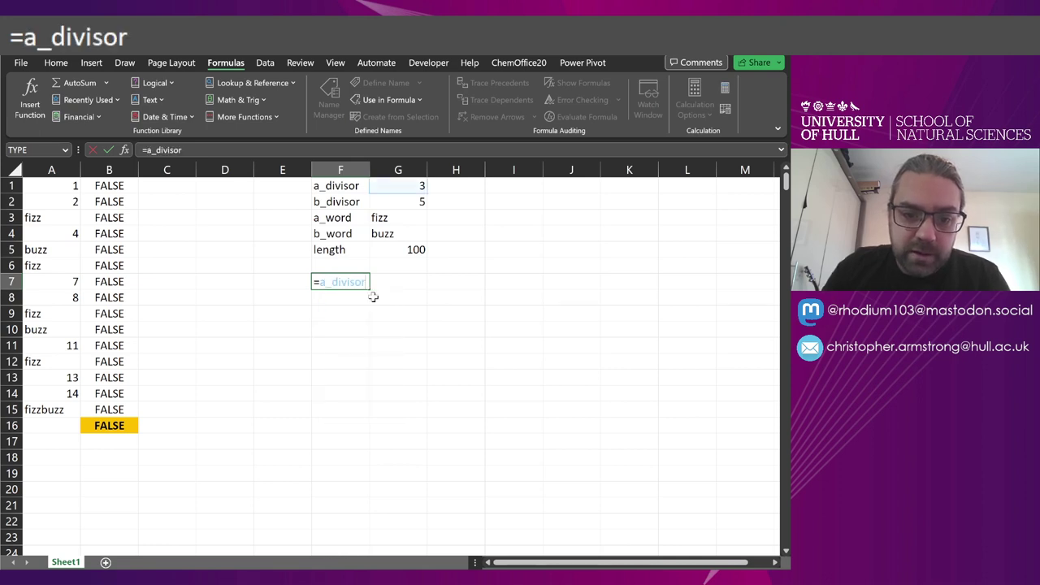
{"action": "key", "text": "ctrl+Return"}
{"action": "key", "text": "Down"}
{"action": "type", "text": "="}
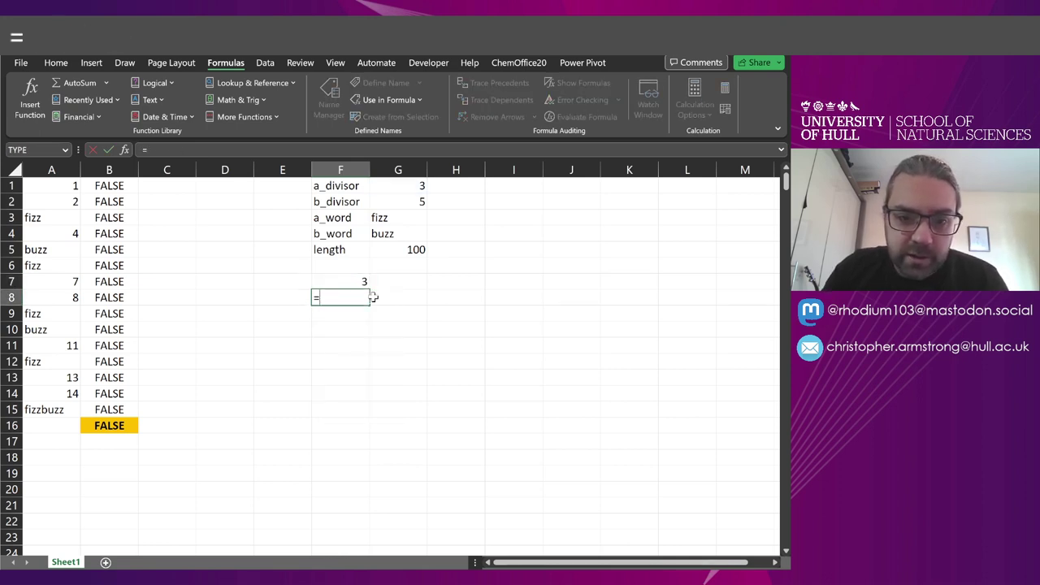
{"action": "type", "text": "b_"}
{"action": "key", "text": "Down"}
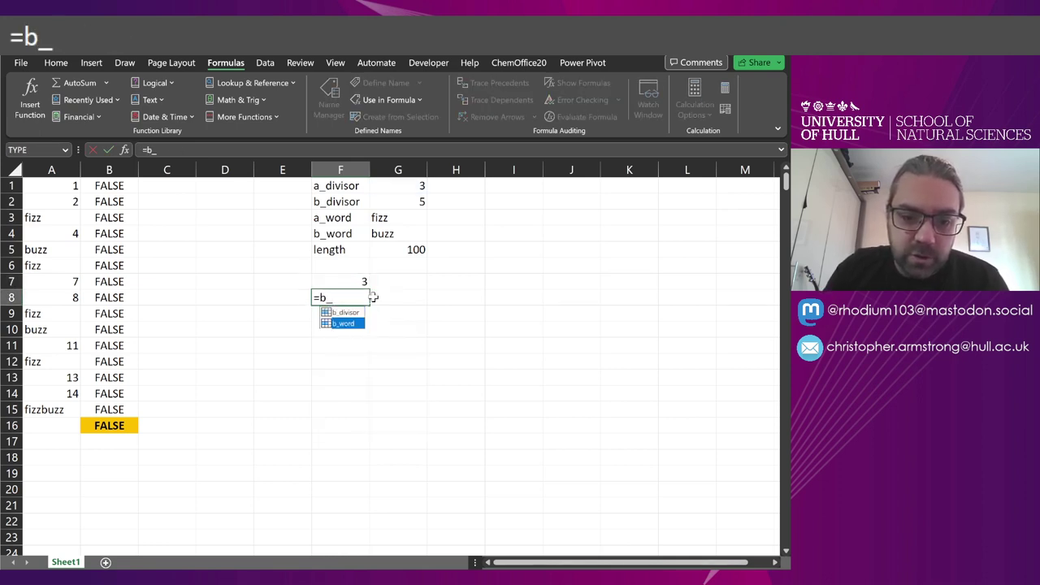
{"action": "key", "text": "Tab"}
{"action": "key", "text": "Return"}
{"action": "key", "text": "Up"}
{"action": "key", "text": "Up"}
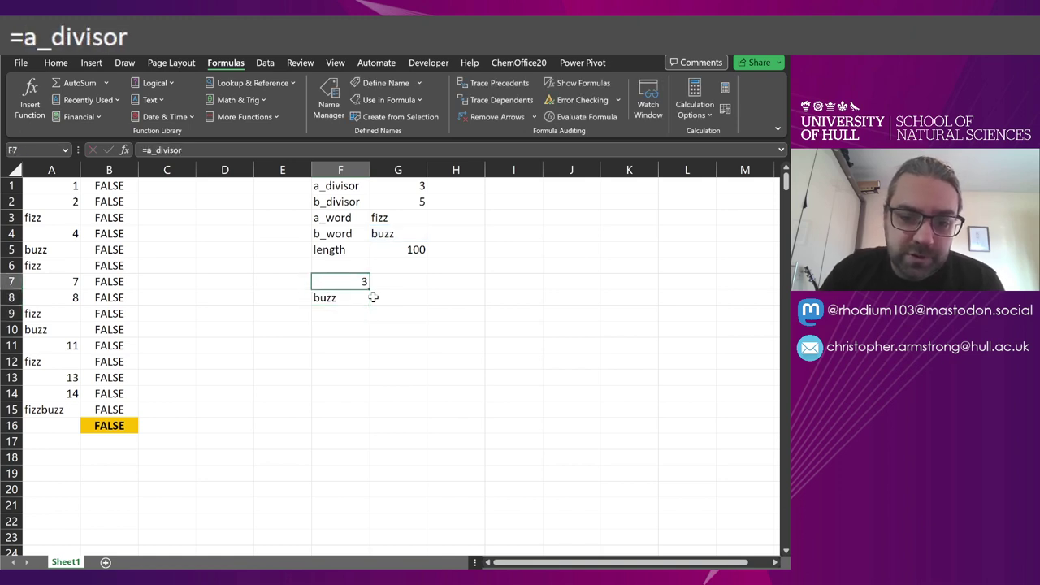
{"action": "key", "text": "Down"}
{"action": "key", "text": "Delete"}
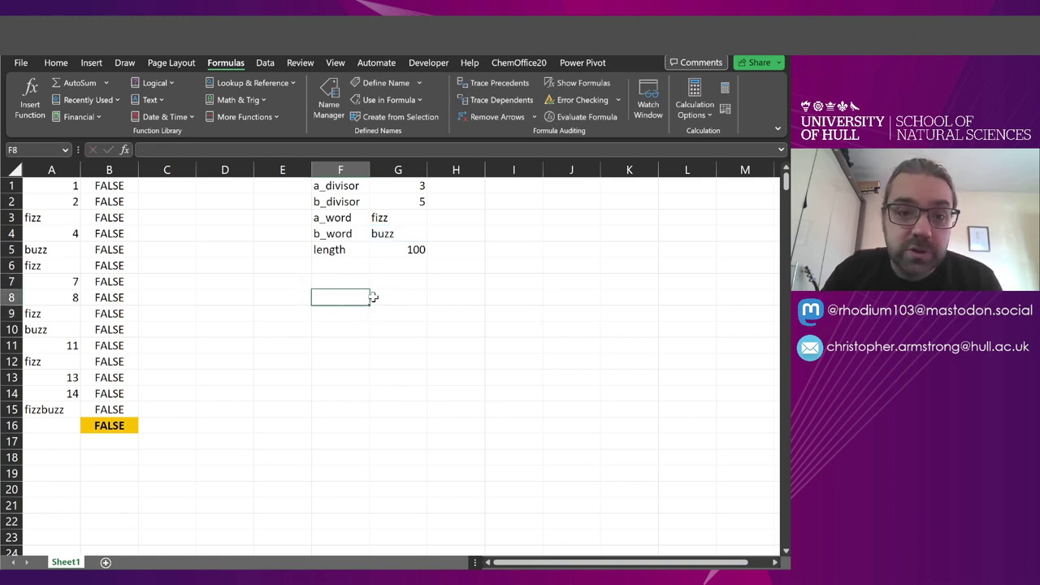
- Enter =SEQUENCE(length) in D1 so numbers spill down column D
{"action": "left_click", "coordinate": [229, 188]}
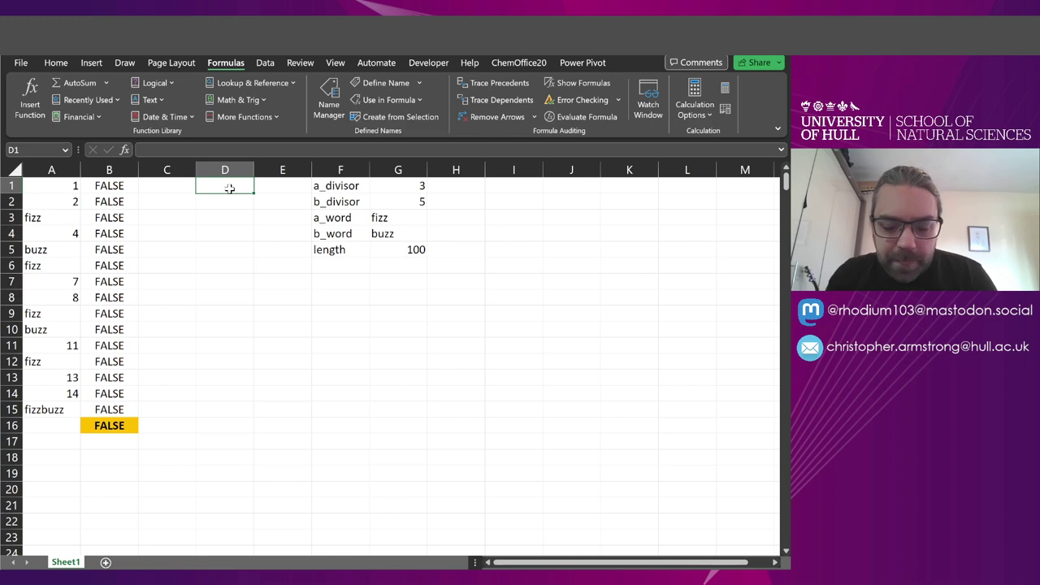
{"action": "type", "text": "=SQE"}
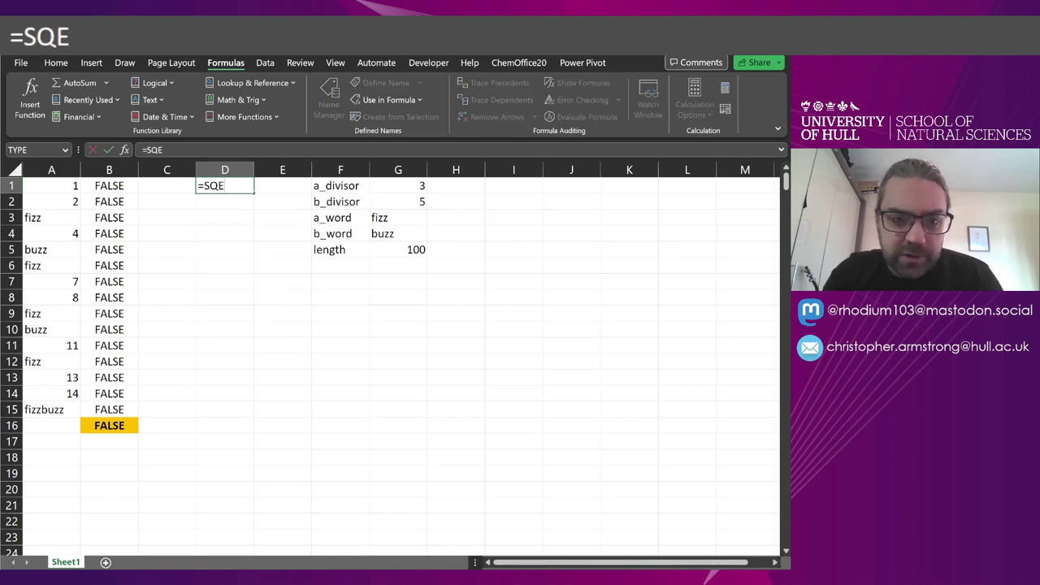
{"action": "key", "text": "BackSpace"}
{"action": "key", "text": "BackSpace"}
{"action": "type", "text": "EQ"}
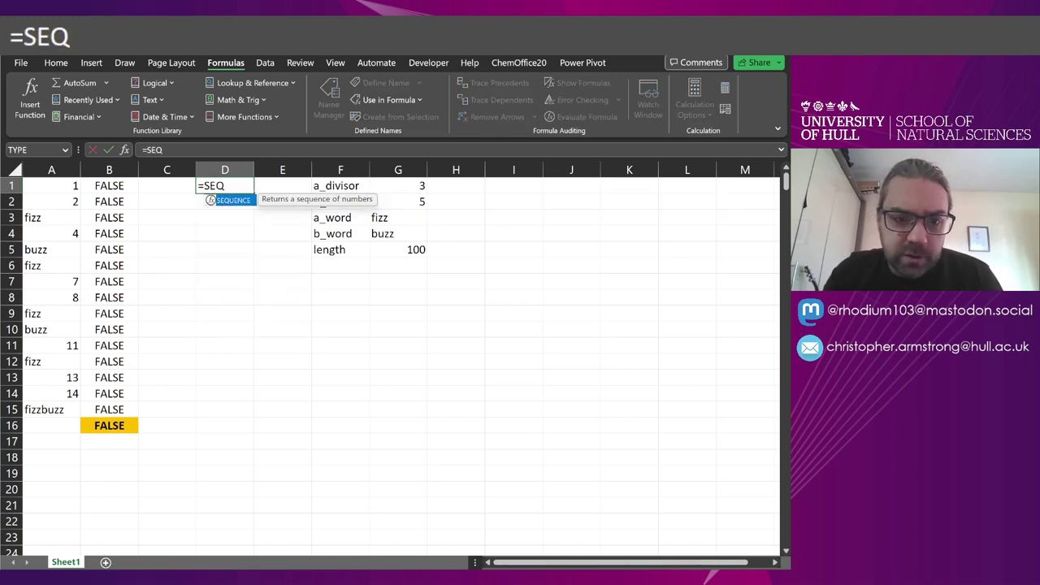
{"action": "key", "text": "Tab"}
{"action": "type", "text": "LEN"}
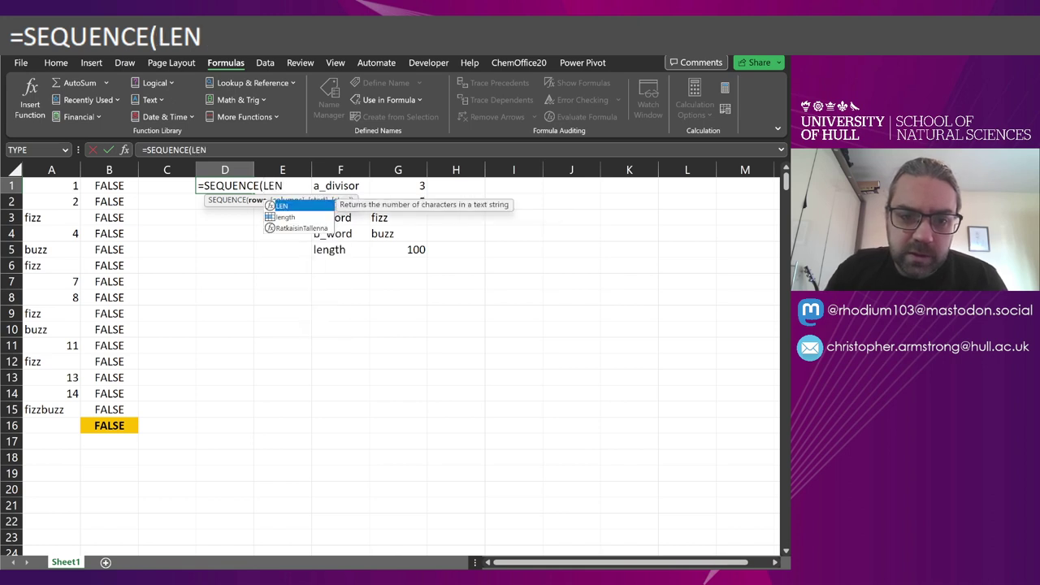
{"action": "key", "text": "Down"}
{"action": "key", "text": "Tab"}
{"action": "type", "text": ")"}
{"action": "key", "text": "Return"}
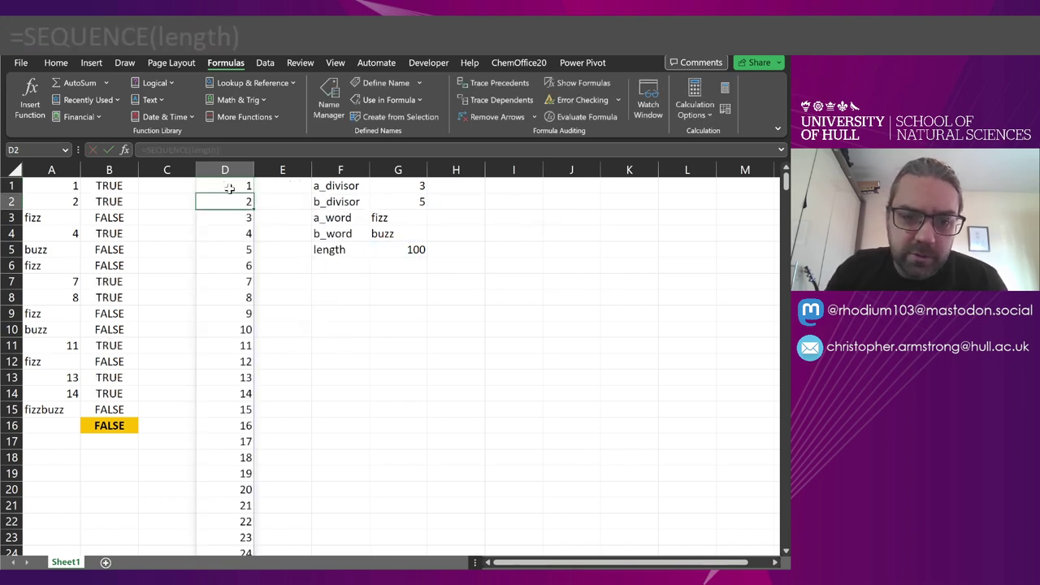
- Clear D1 and begin a new =LET( formula in it
{"action": "left_click", "coordinate": [246, 186]}
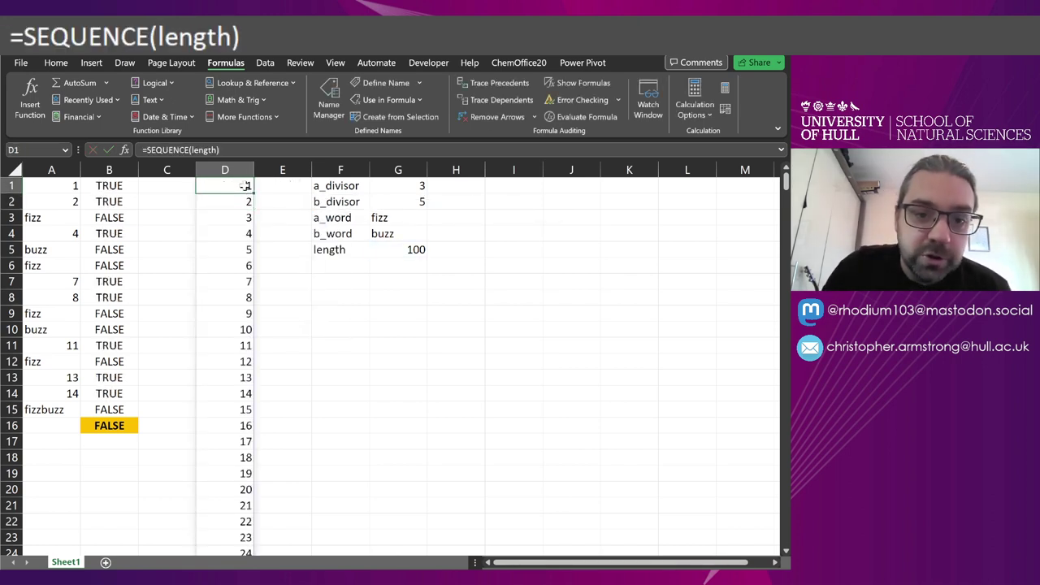
{"action": "key", "text": "Delete"}
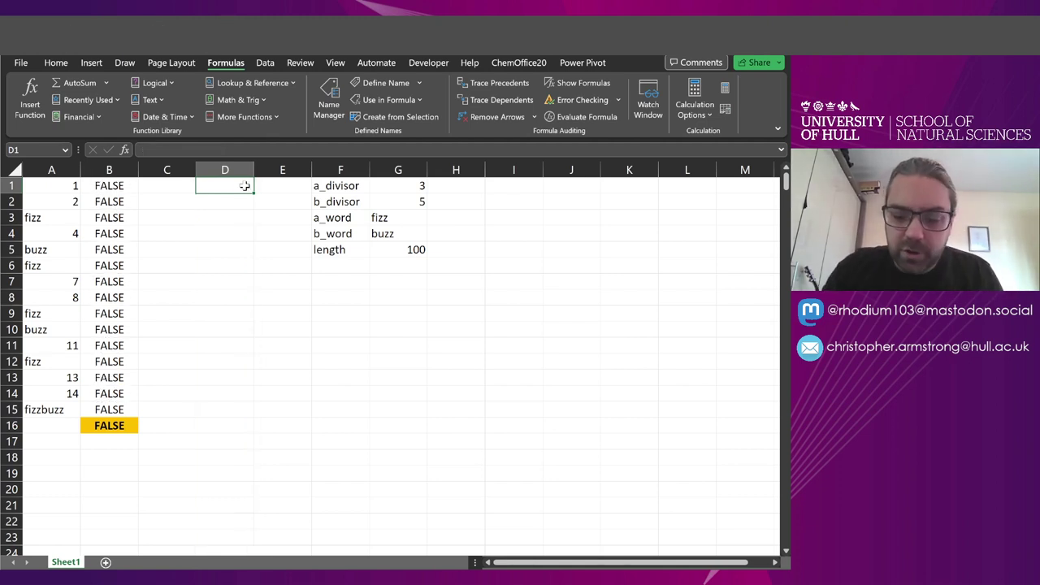
{"action": "type", "text": "=LET("}
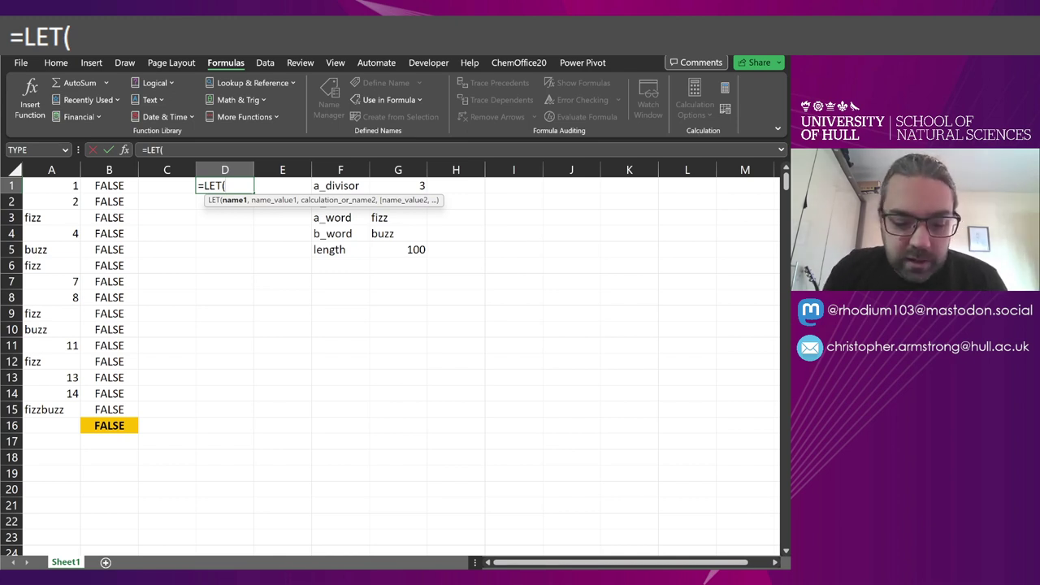
- Complete D1 as =LET(x,SEQUENCE(100),x), spilling 1 to 100 down column D
{"action": "type", "text": "x,"}
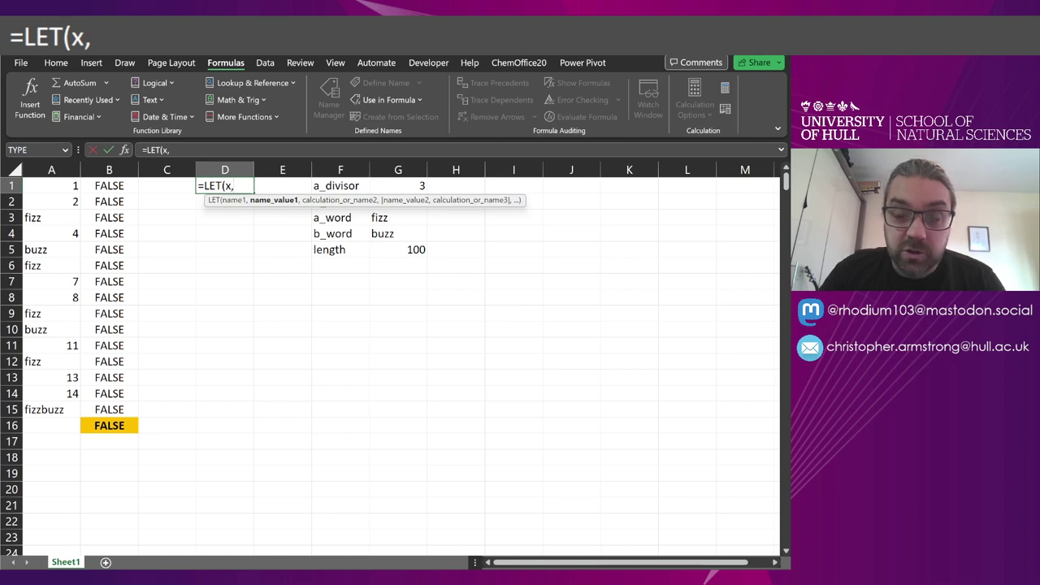
{"action": "type", "text": "SEQ"}
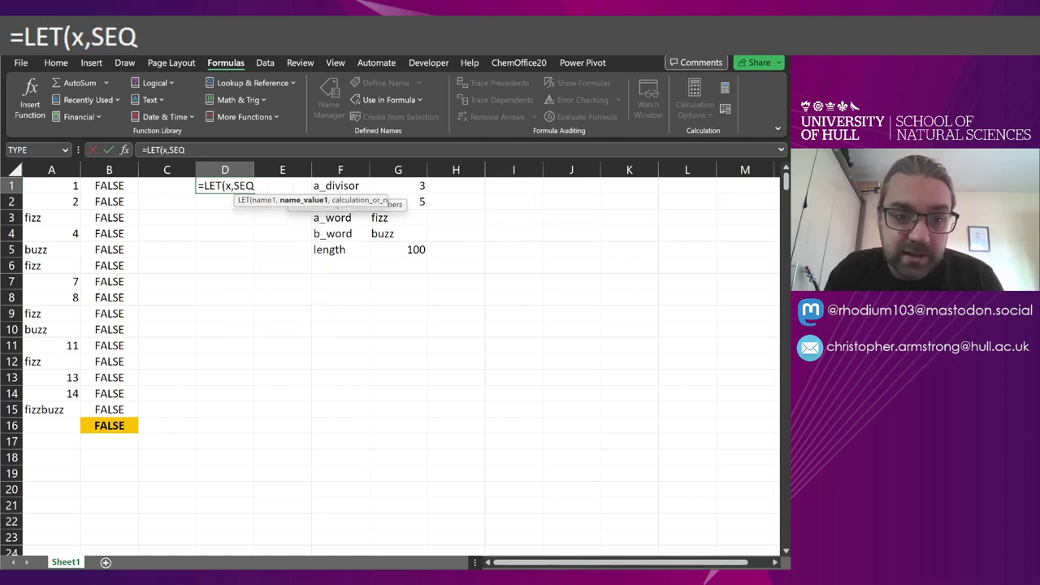
{"action": "key", "text": "Tab"}
{"action": "type", "text": "100"}
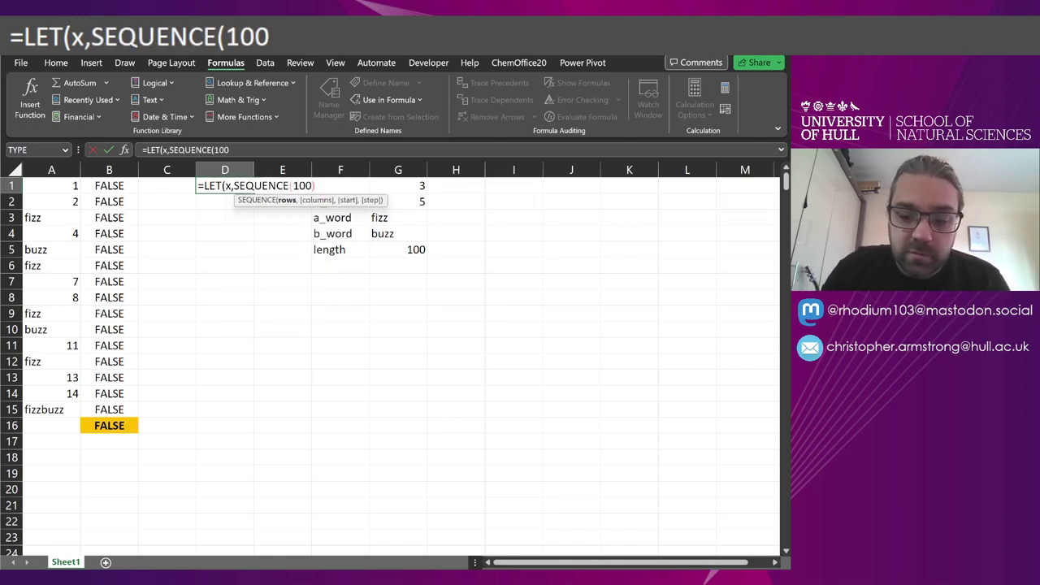
{"action": "type", "text": "),"}
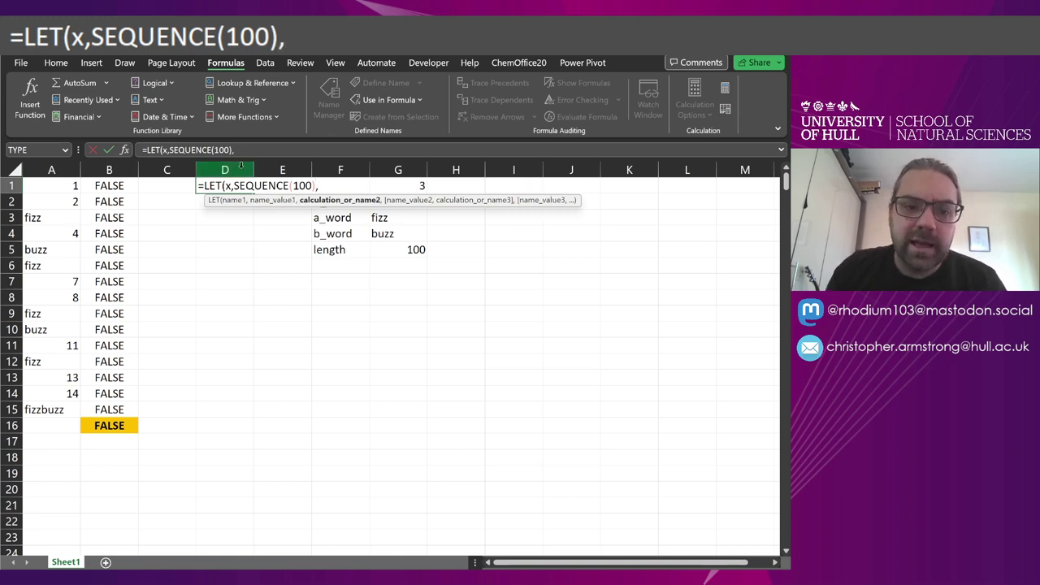
{"action": "type", "text": "x"}
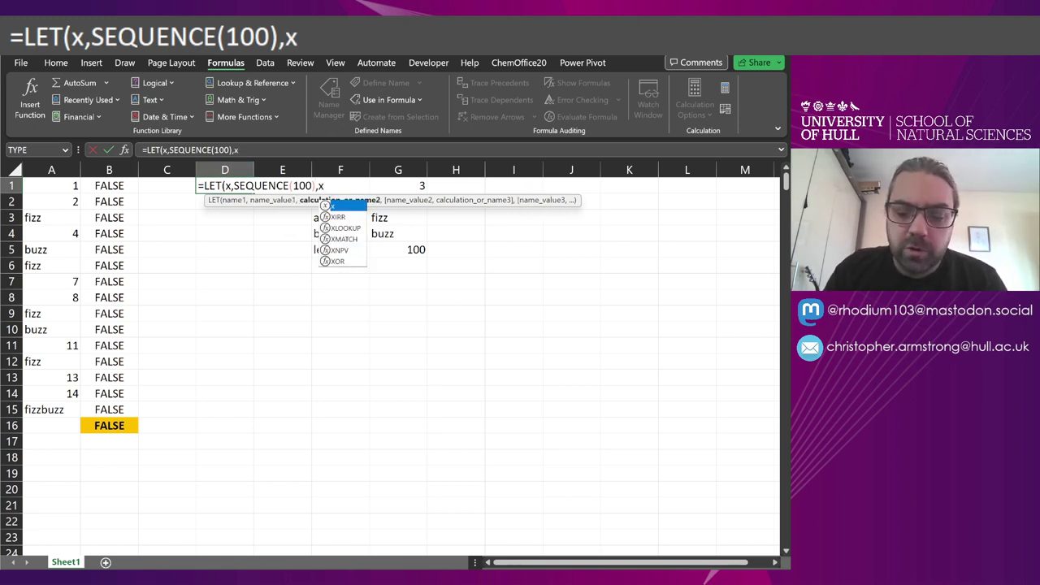
{"action": "type", "text": ")"}
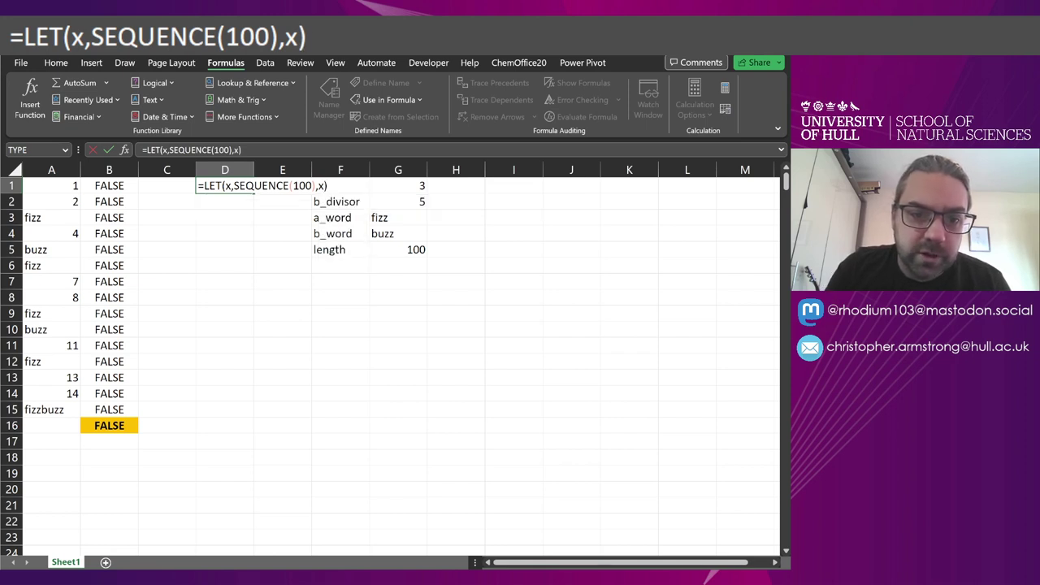
{"action": "left_click", "coordinate": [164, 149]}
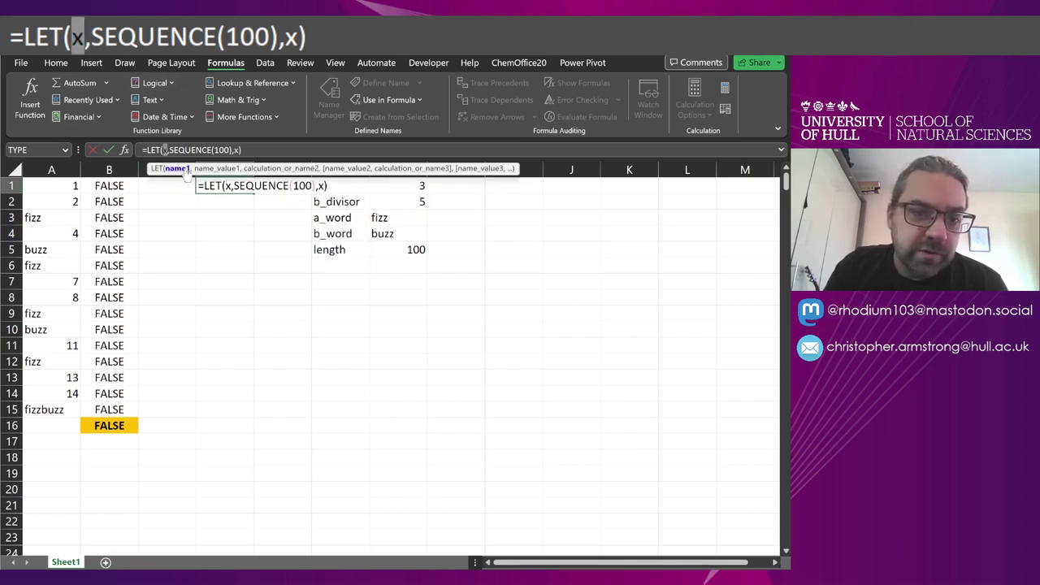
{"action": "key", "text": "Right"}
{"action": "key", "text": "Right"}
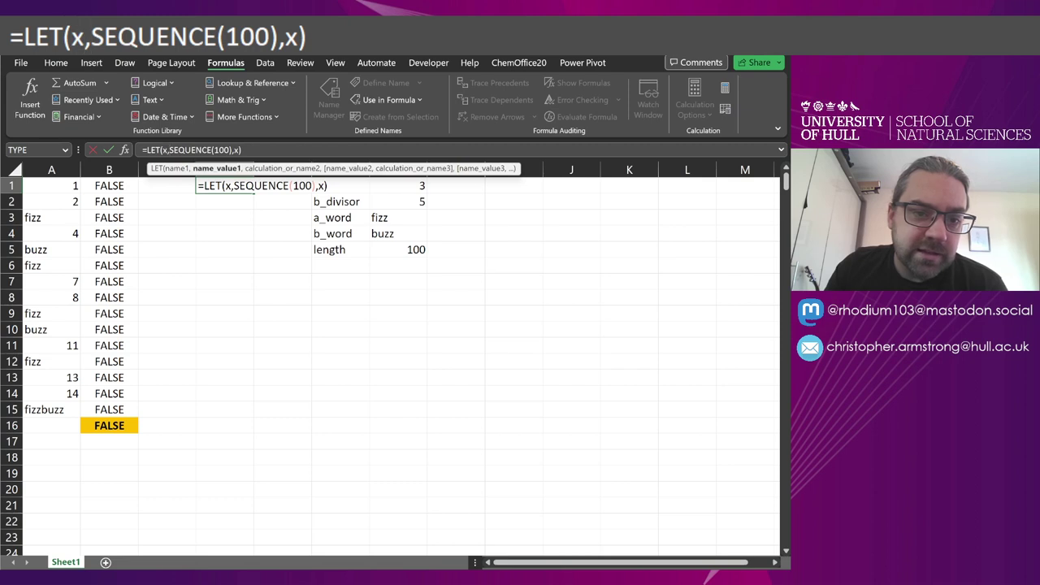
{"action": "key", "text": "Return"}
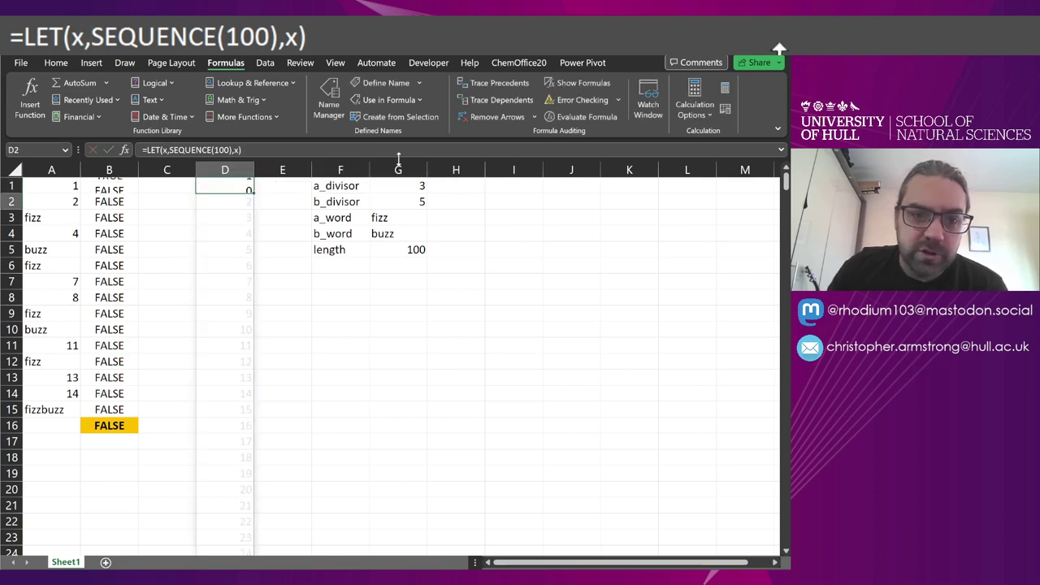
{"action": "left_click", "coordinate": [225, 186]}
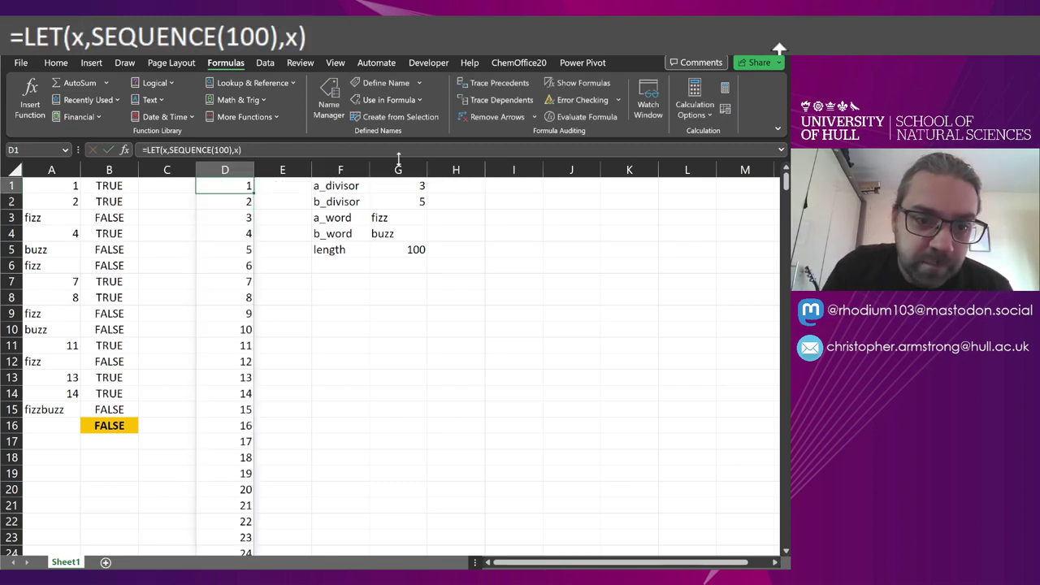
- Replace the final x in D1's LET with a,MOD(x,a_divisor),b,MOD(x,b_divisor),x
{"action": "key", "text": "F2"}
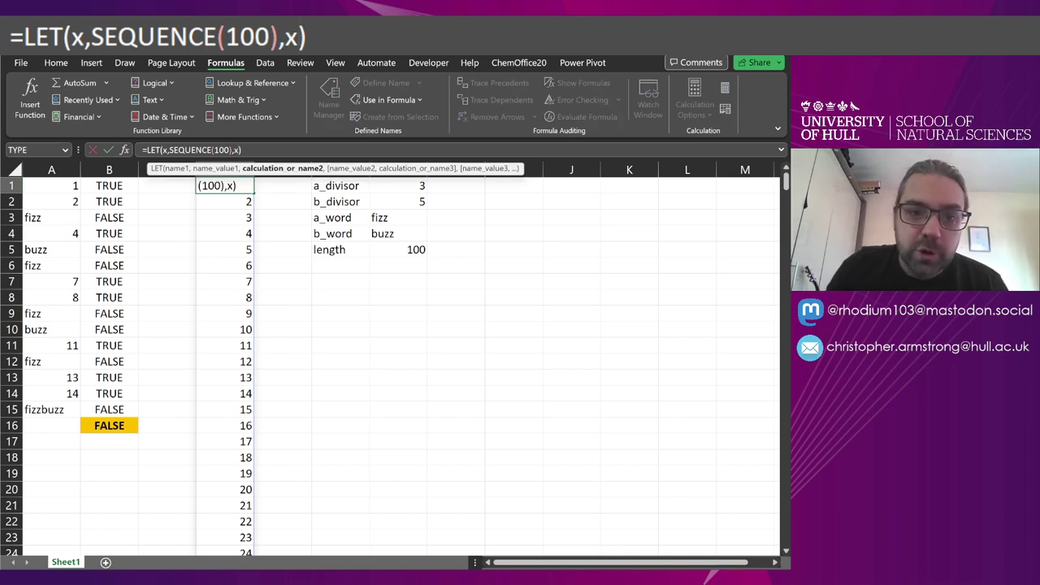
{"action": "key", "text": "BackSpace"}
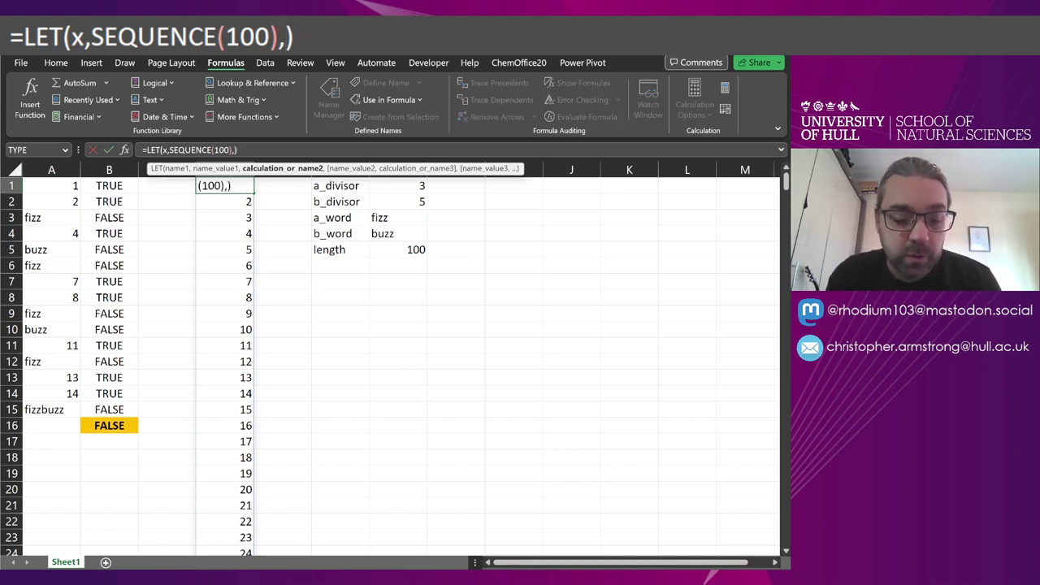
{"action": "type", "text": "a,"}
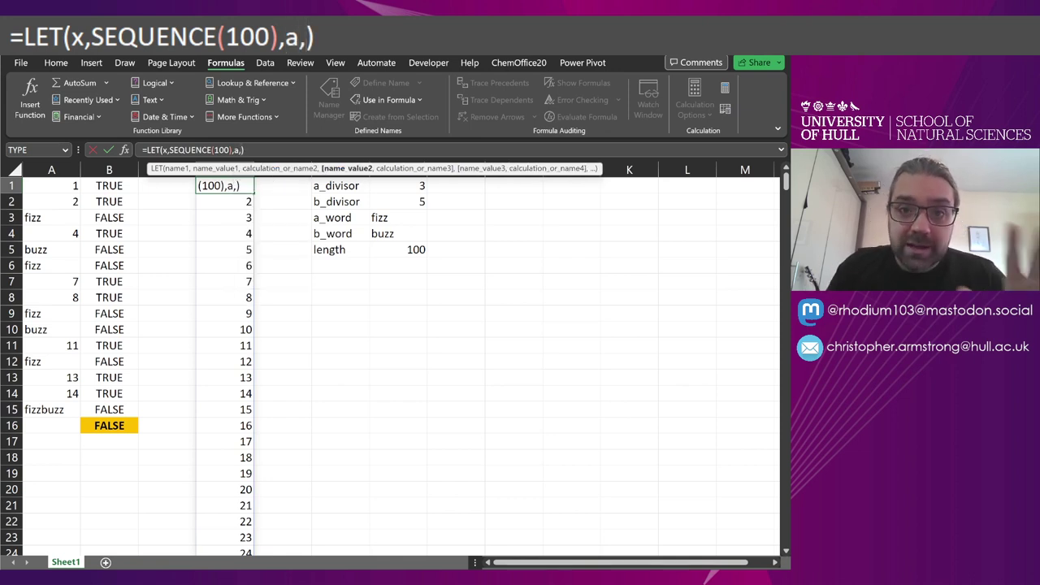
{"action": "type", "text": "MOD"}
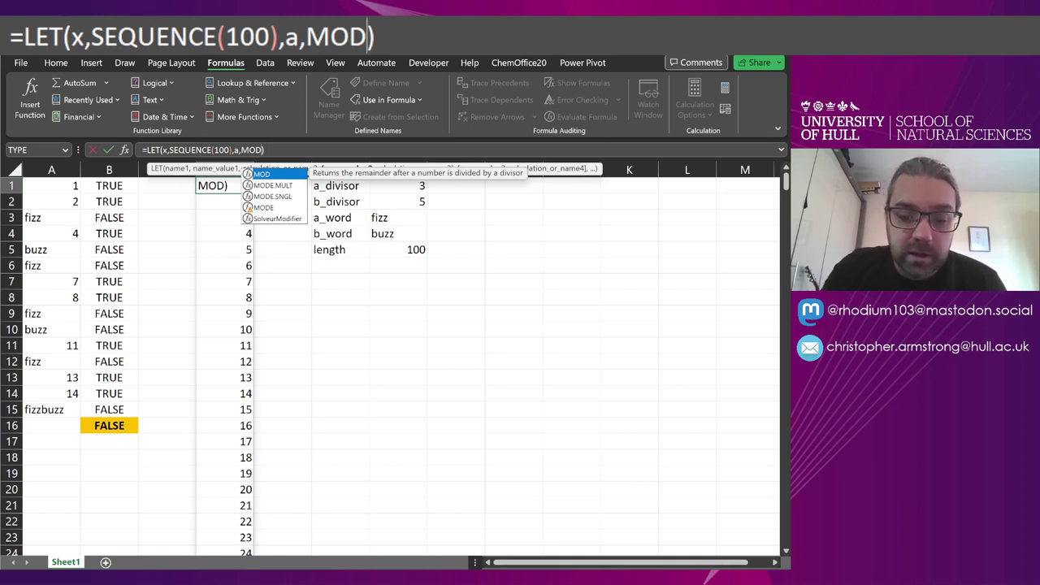
{"action": "type", "text": "("}
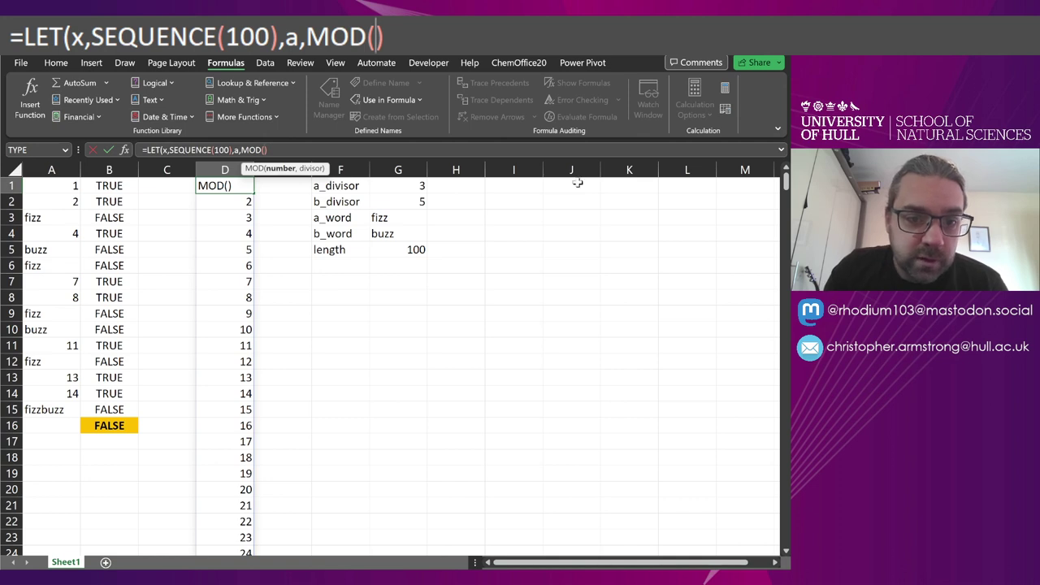
{"action": "type", "text": "x,"}
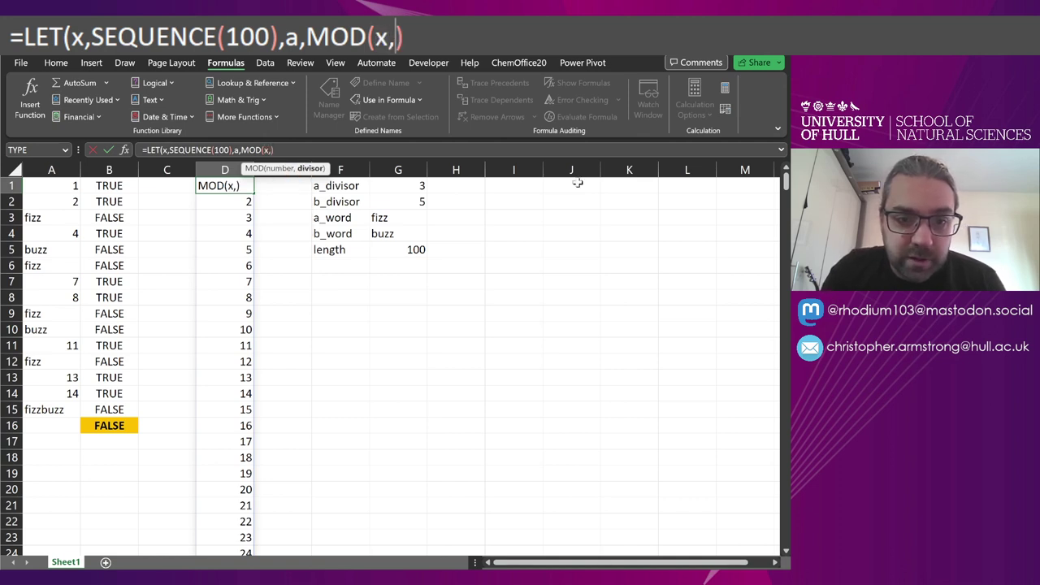
{"action": "type", "text": "a"}
{"action": "key", "text": "Tab"}
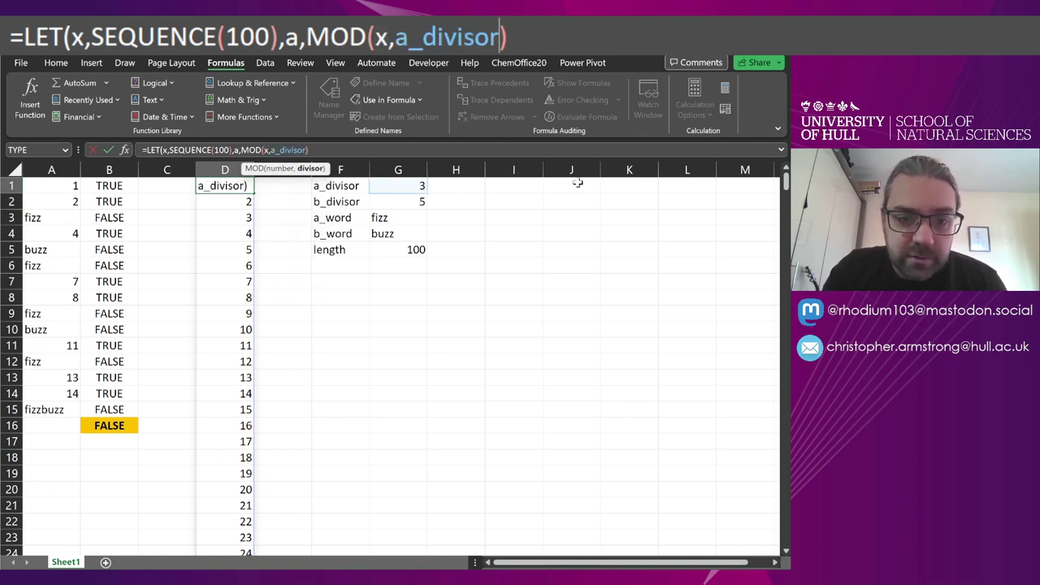
{"action": "type", "text": "),a,MOD(x,a_divisor)"}
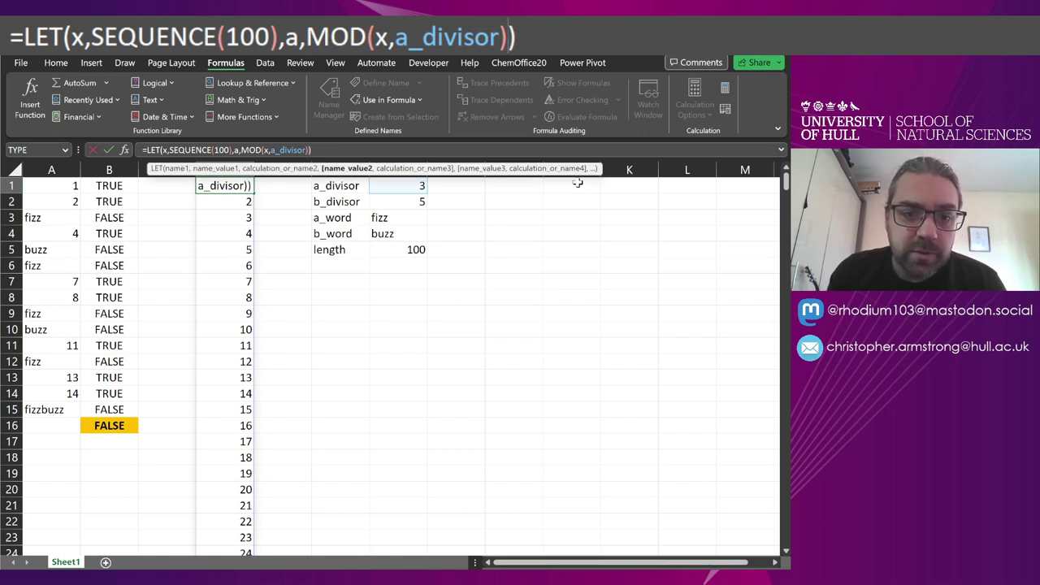
{"action": "type", "text": ",b,"}
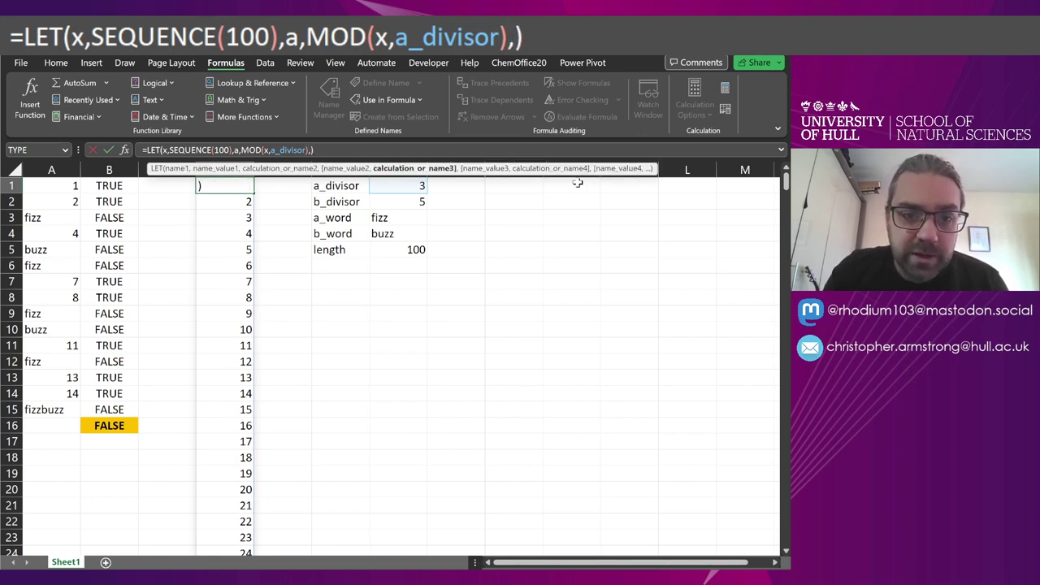
{"action": "type", "text": "MOD("}
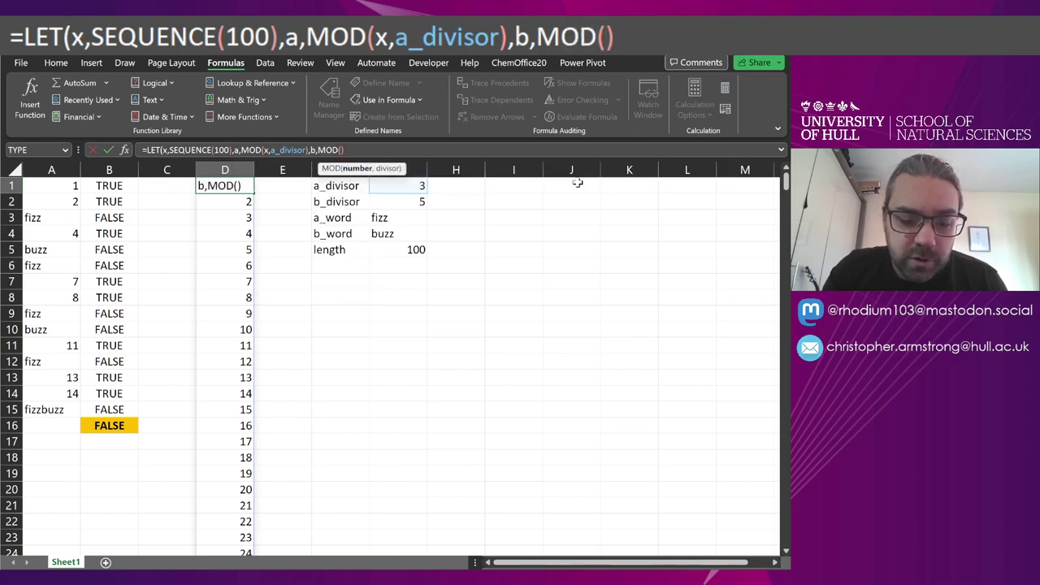
{"action": "type", "text": "x,"}
{"action": "type", "text": "b_divisor"}
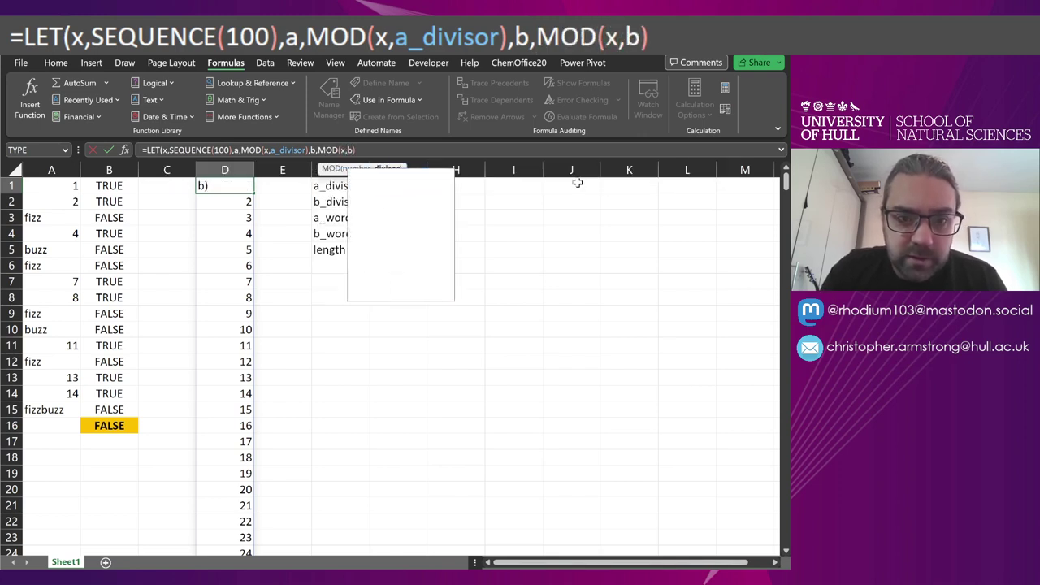
{"action": "type", "text": ")"}
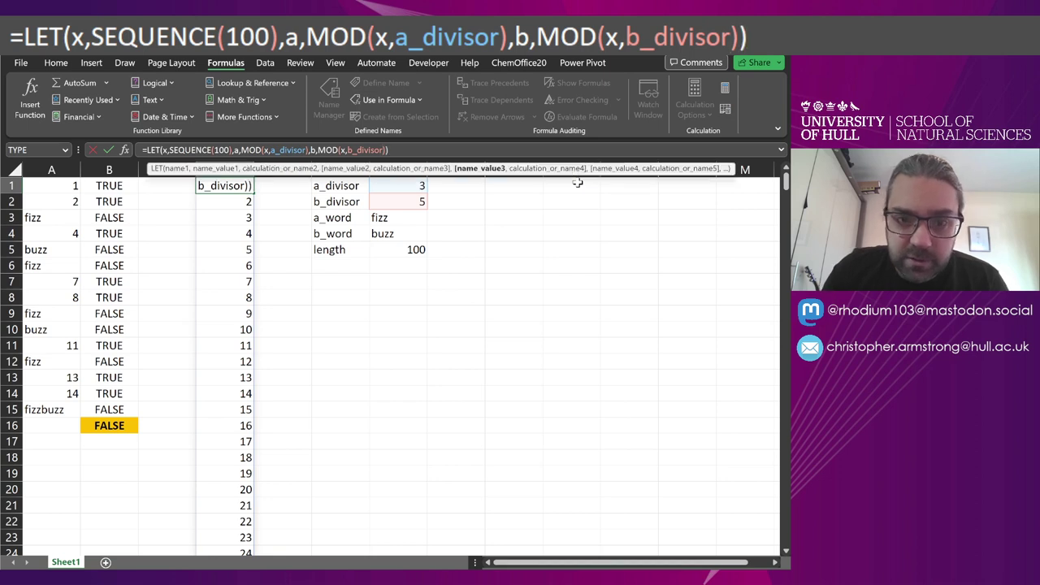
{"action": "type", "text": ","}
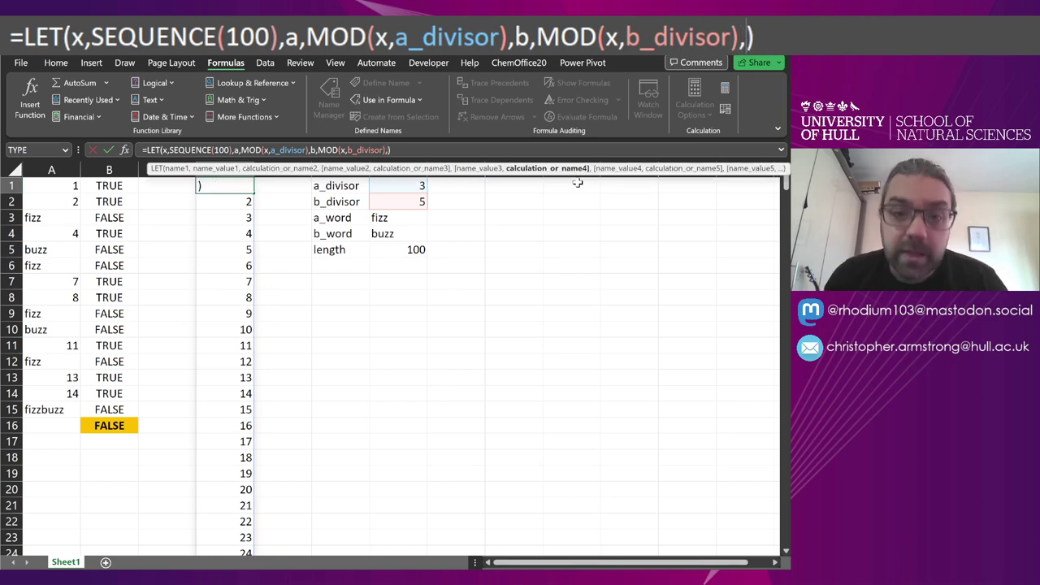
{"action": "type", "text": "x"}
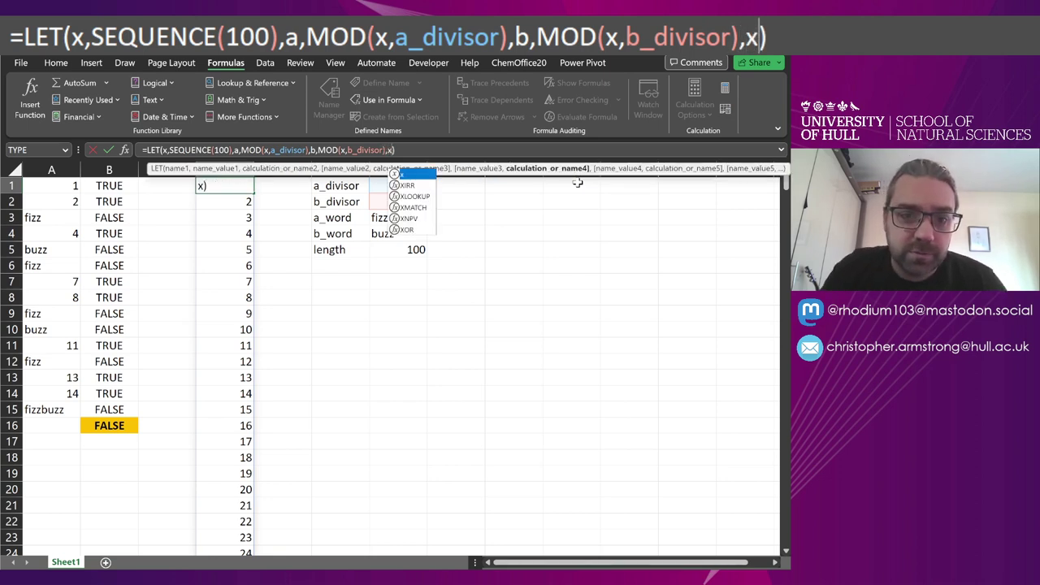
{"action": "key", "text": "Return"}
{"action": "left_click", "coordinate": [236, 186]}
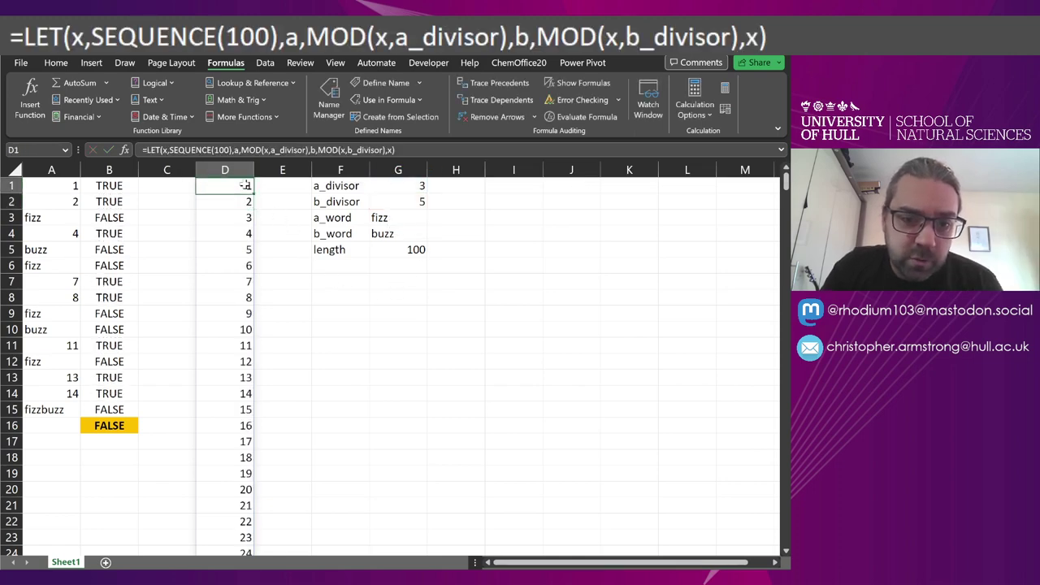
{"action": "left_click", "coordinate": [395, 150]}
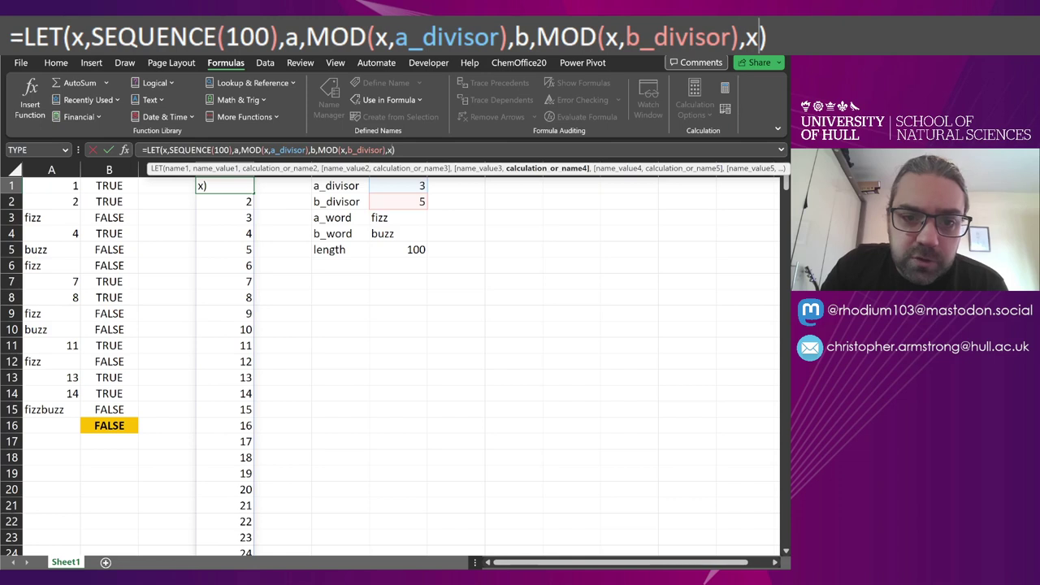
{"action": "key", "text": "Return"}
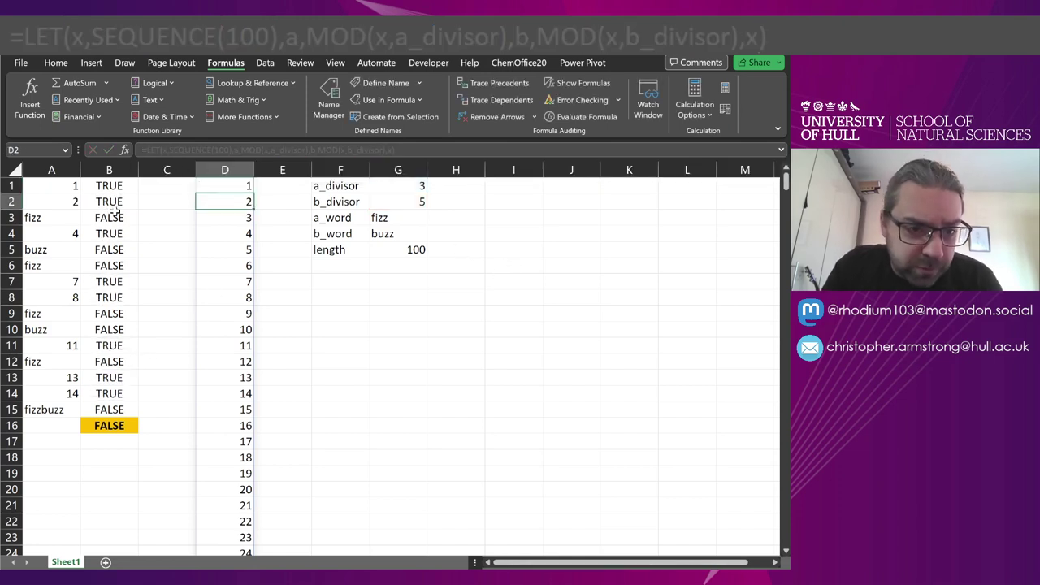
- Check B16's AND test, then replace D1's final x with IF(a*b,
{"action": "left_click", "coordinate": [115, 419]}
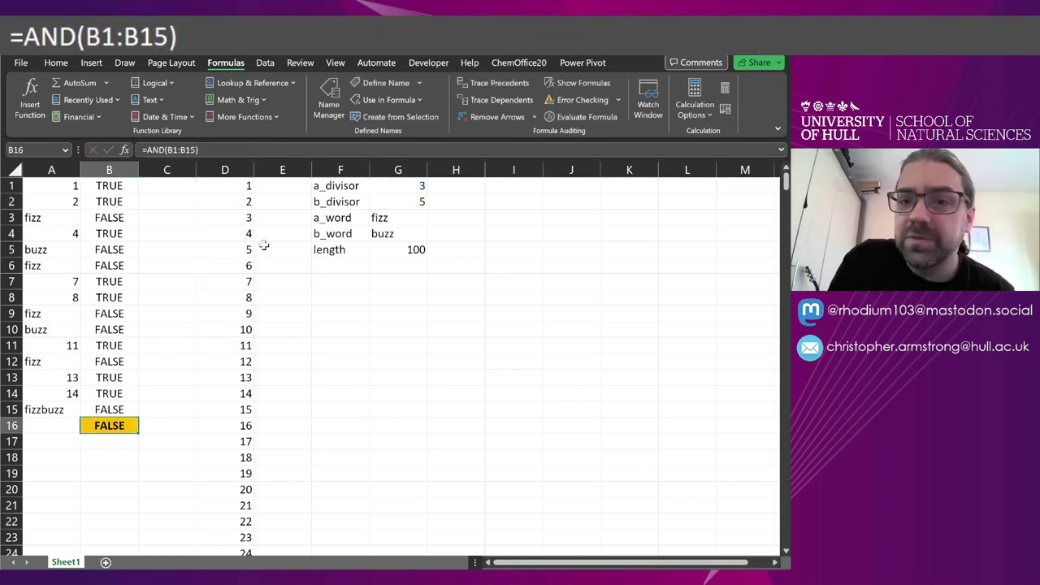
{"action": "double_click", "coordinate": [233, 186]}
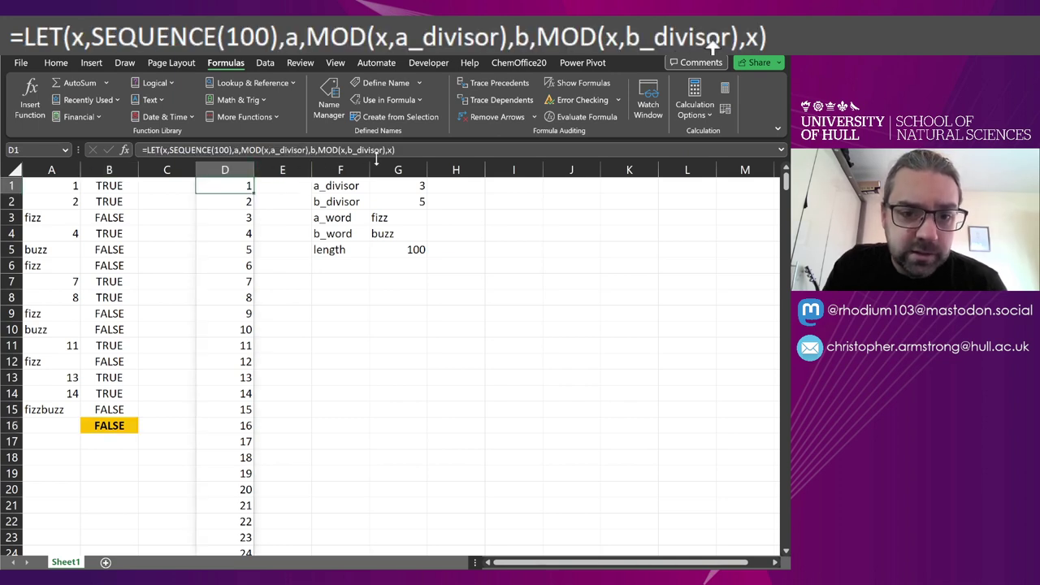
{"action": "key", "text": "BackSpace"}
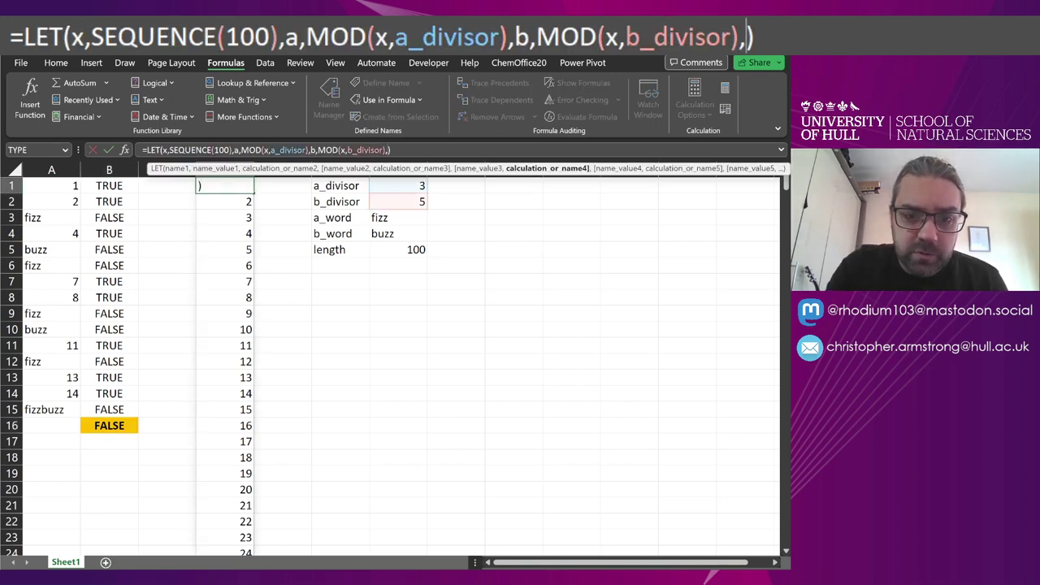
{"action": "type", "text": "IF"}
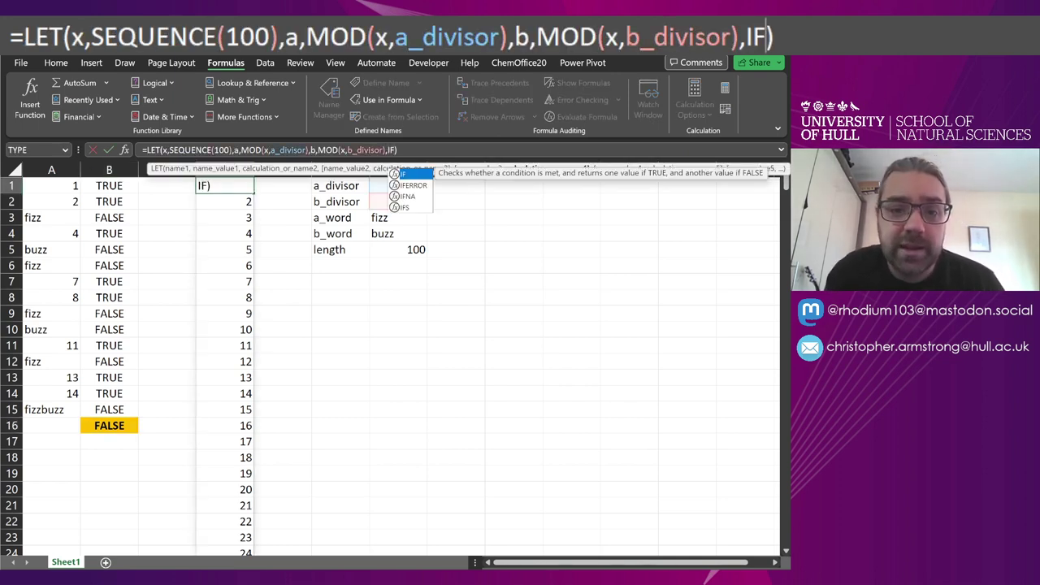
{"action": "type", "text": "("}
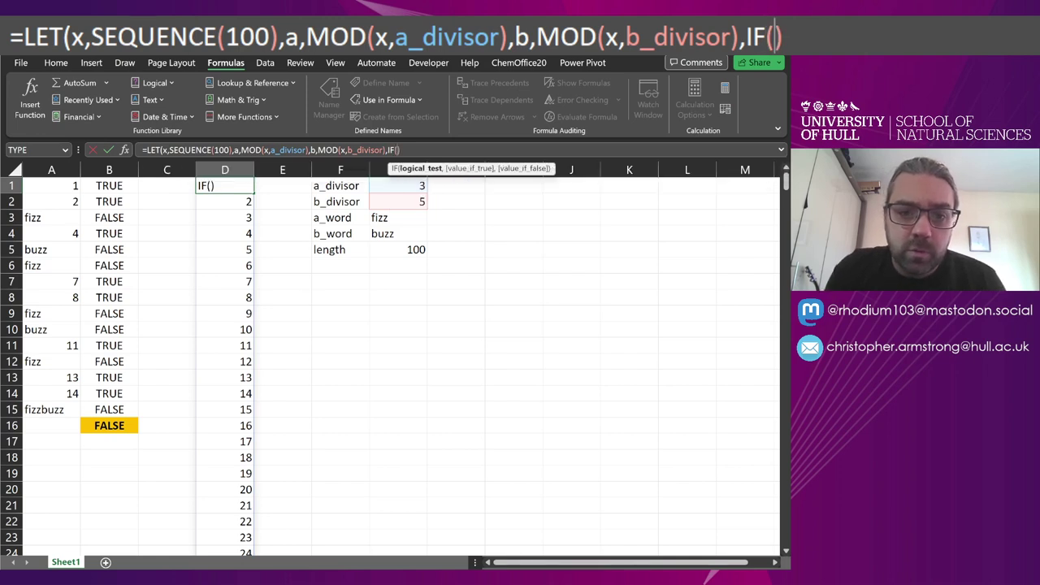
{"action": "type", "text": "a*b"}
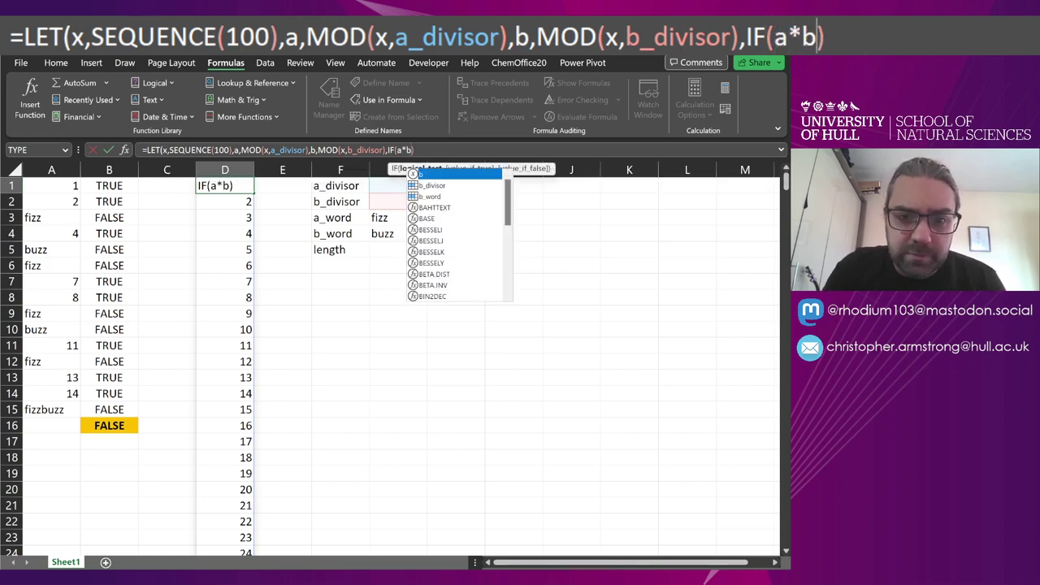
{"action": "type", "text": ","}
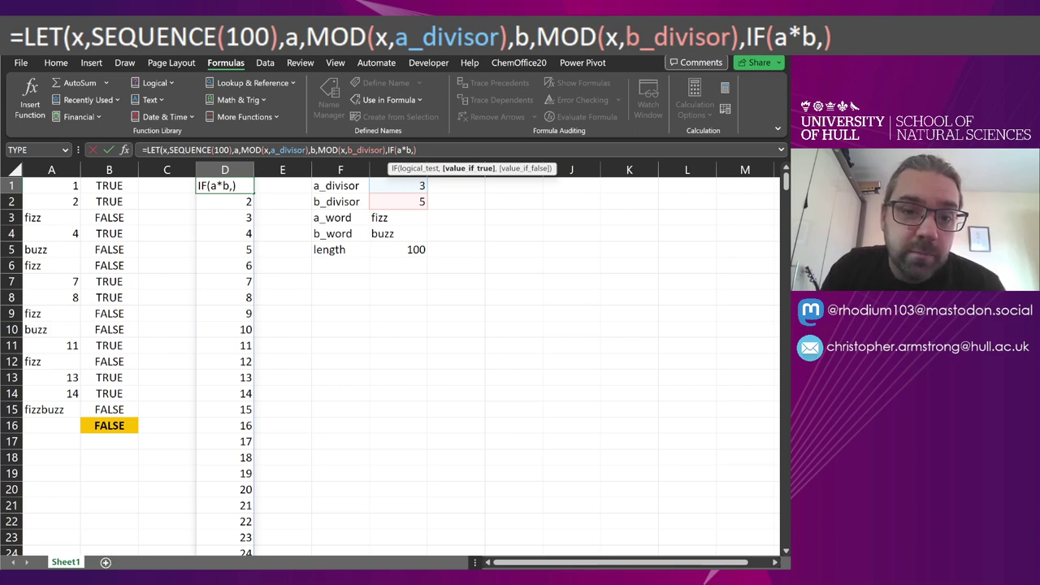
- Append =0 to both MOD terms so a and b test for zero remainders
{"action": "left_click", "coordinate": [298, 149]}
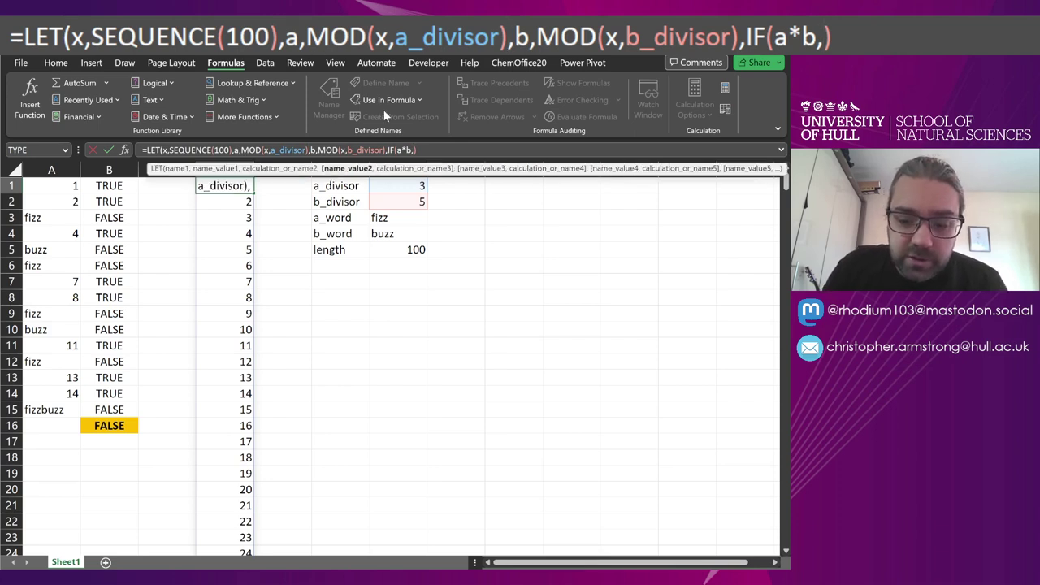
{"action": "type", "text": "=0"}
{"action": "left_click", "coordinate": [395, 150]}
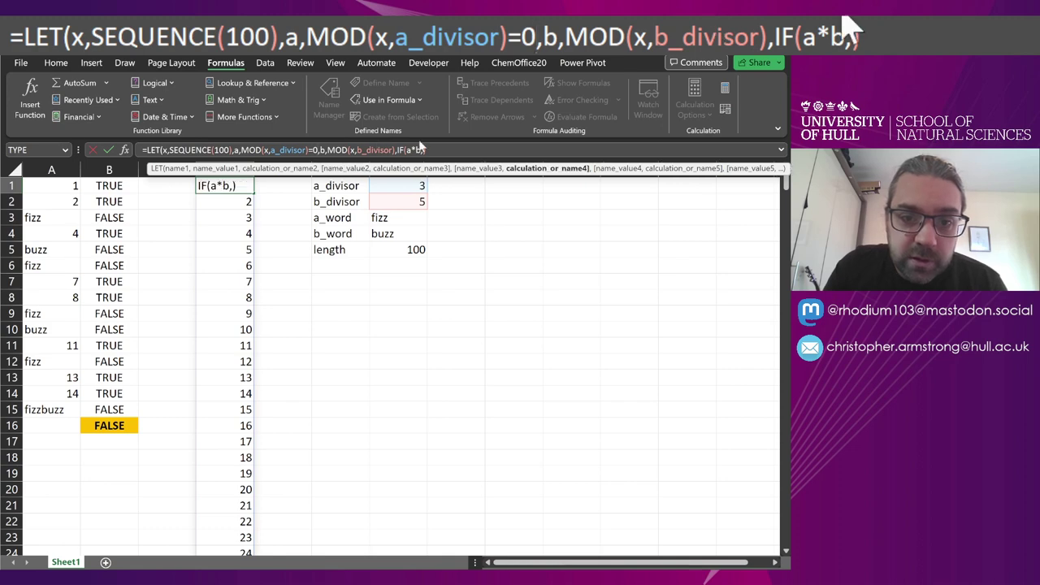
{"action": "type", "text": "=0"}
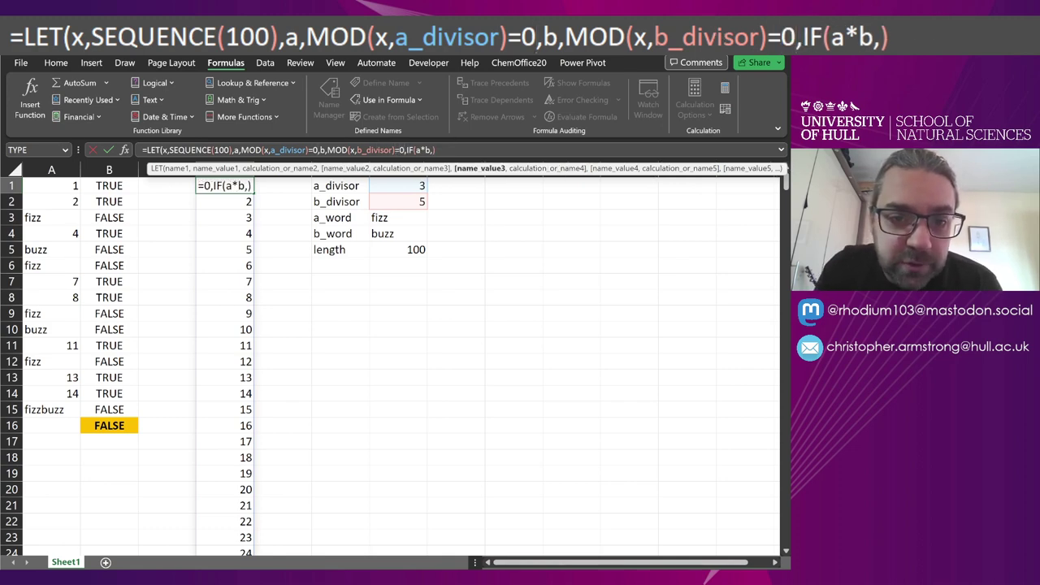
- Make a_word&b_word the result of the IF(a*b, branch in D1
{"action": "key", "text": "End"}
{"action": "key", "text": "Left"}
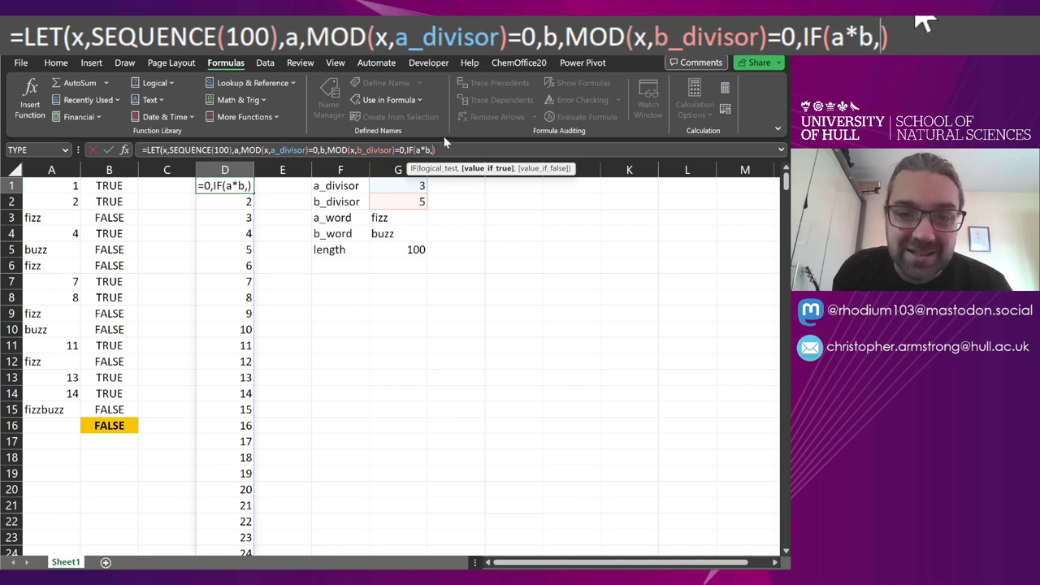
{"action": "type", "text": "N"}
{"action": "key", "text": "BackSpace"}
{"action": "type", "text": "AND"}
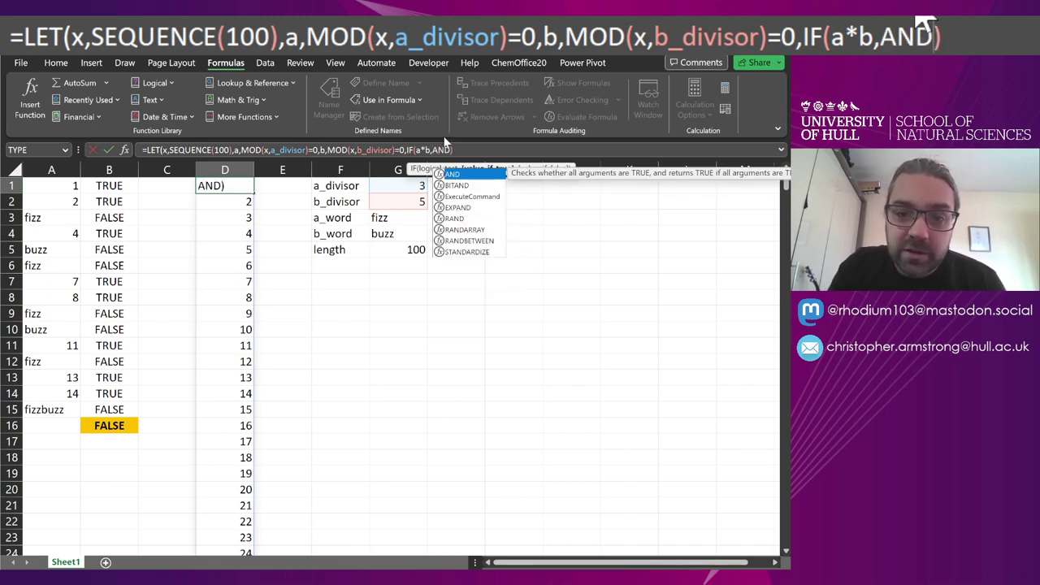
{"action": "key", "text": "BackSpace"}
{"action": "key", "text": "BackSpace"}
{"action": "key", "text": "BackSpace"}
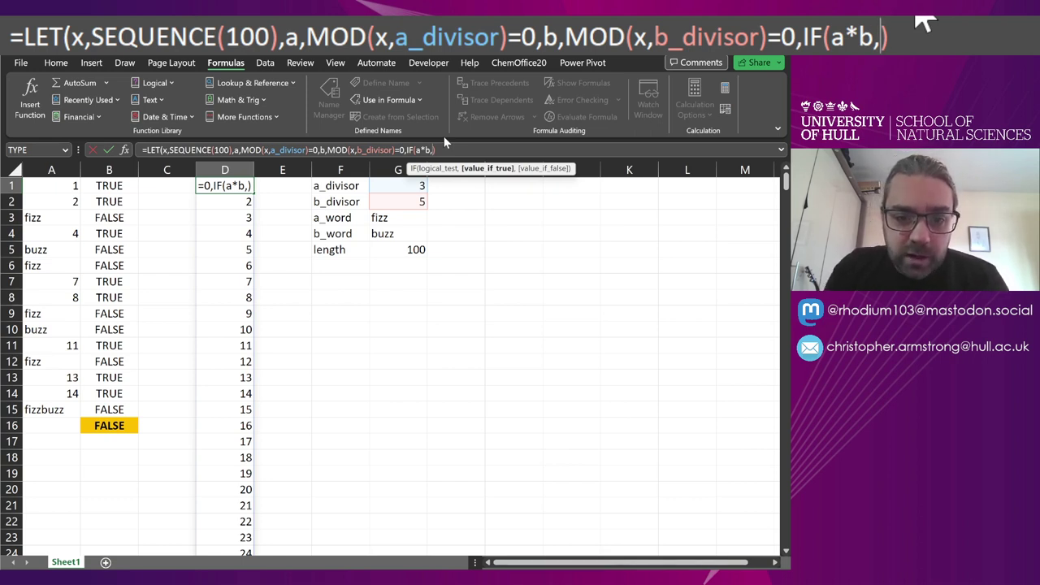
{"action": "type", "text": "a"}
{"action": "key", "text": "Down"}
{"action": "key", "text": "Tab"}
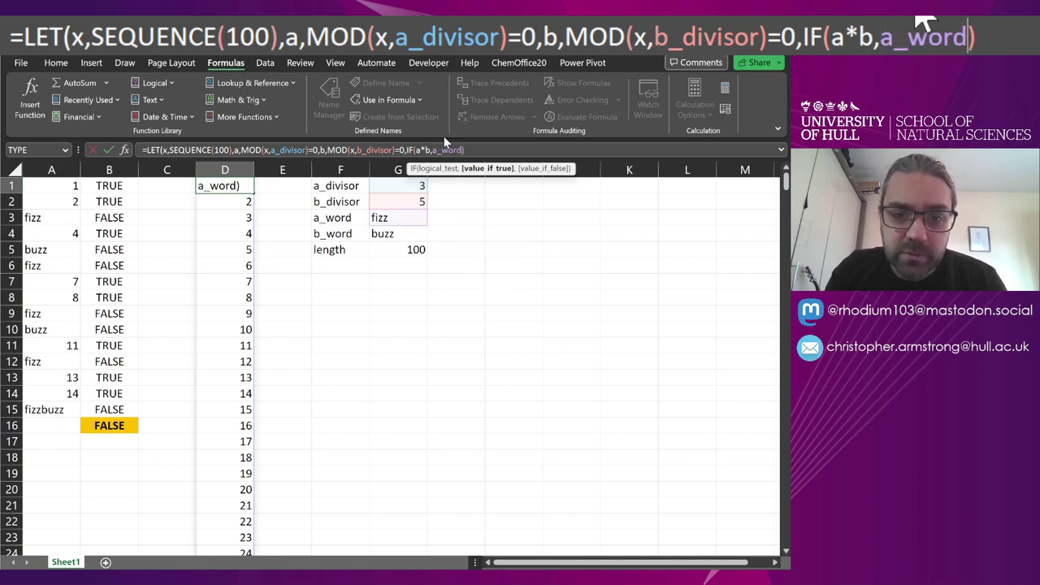
{"action": "type", "text": "&"}
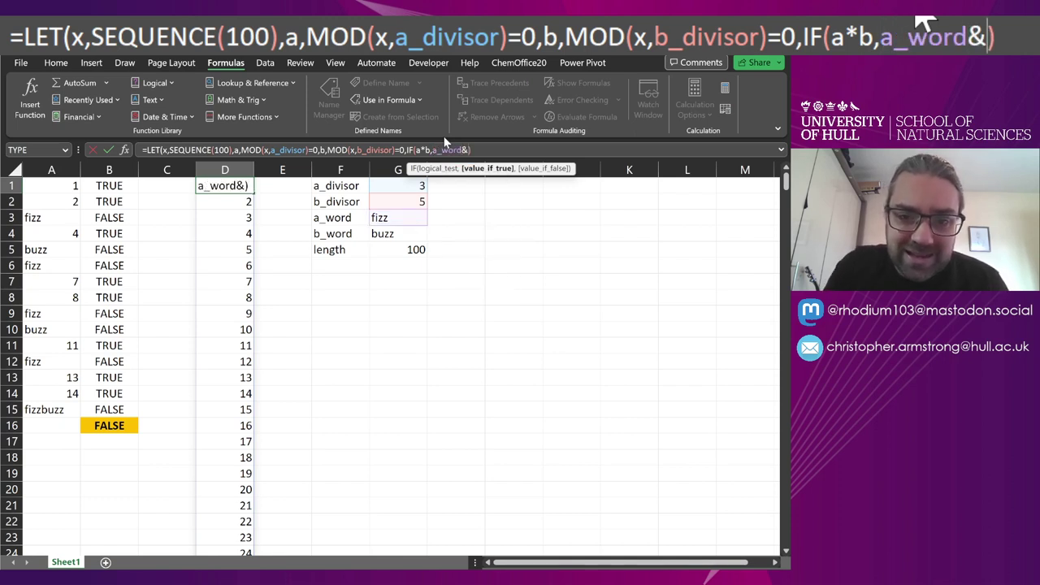
{"action": "type", "text": "b"}
{"action": "key", "text": "Down"}
{"action": "key", "text": "Tab"}
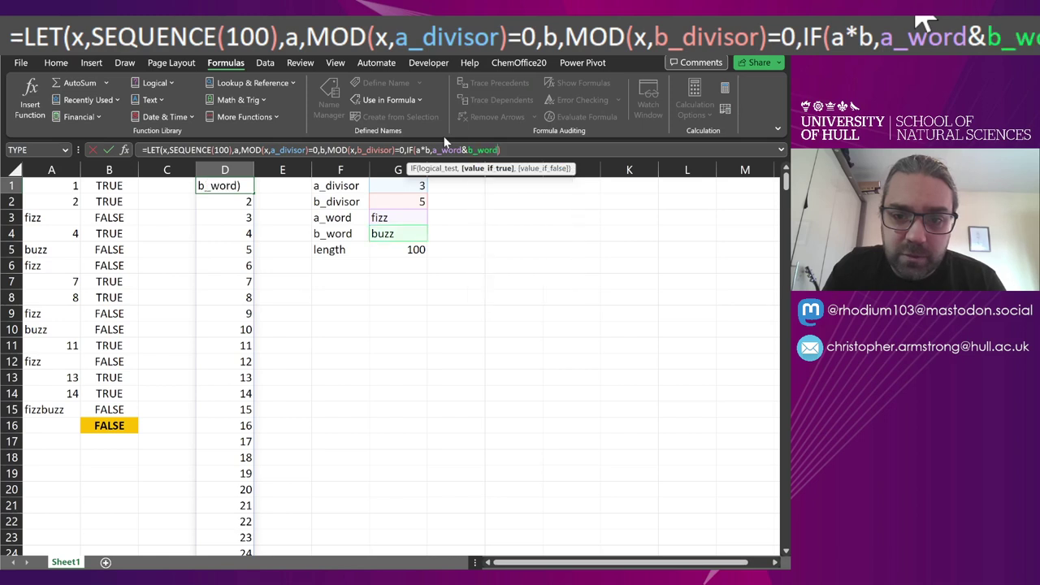
- Finish the formula with IF(a,a_word,IF(b,b_word,x)) and commit it
{"action": "type", "text": ","}
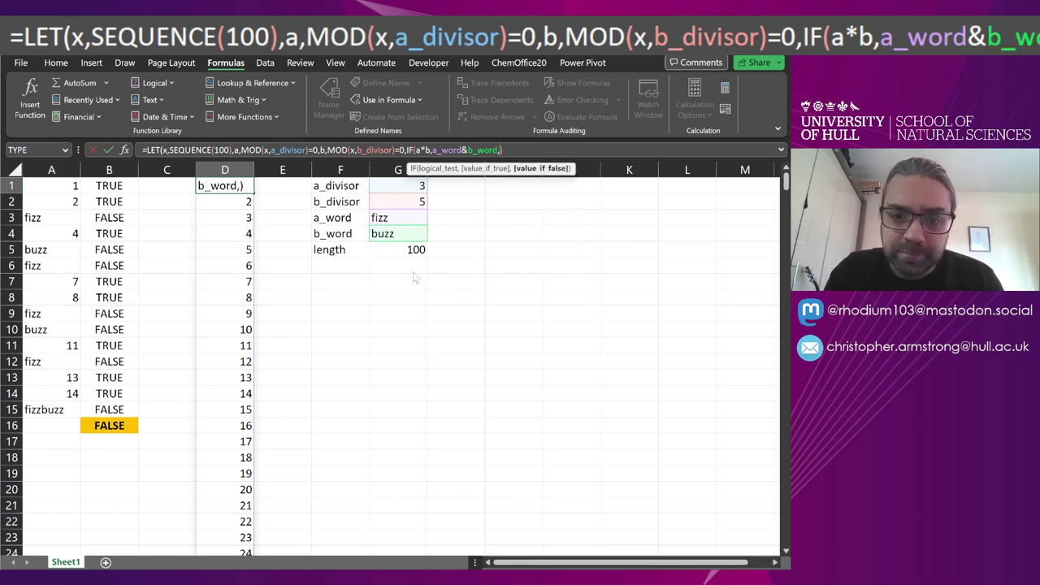
{"action": "type", "text": "IF("}
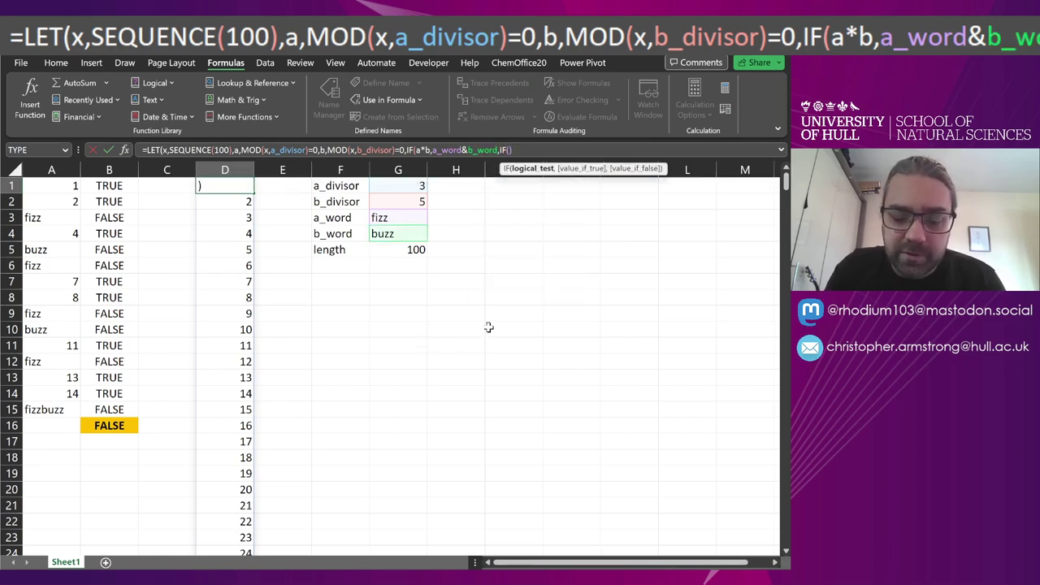
{"action": "type", "text": "a,a"}
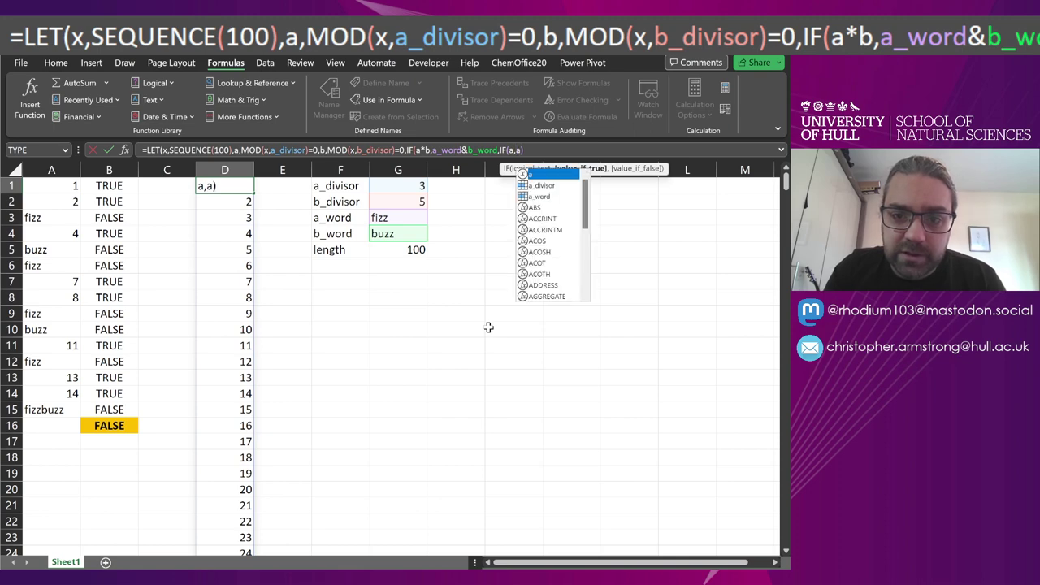
{"action": "key", "text": "Down"}
{"action": "key", "text": "Down"}
{"action": "key", "text": "Tab"}
{"action": "type", "text": ",IF"}
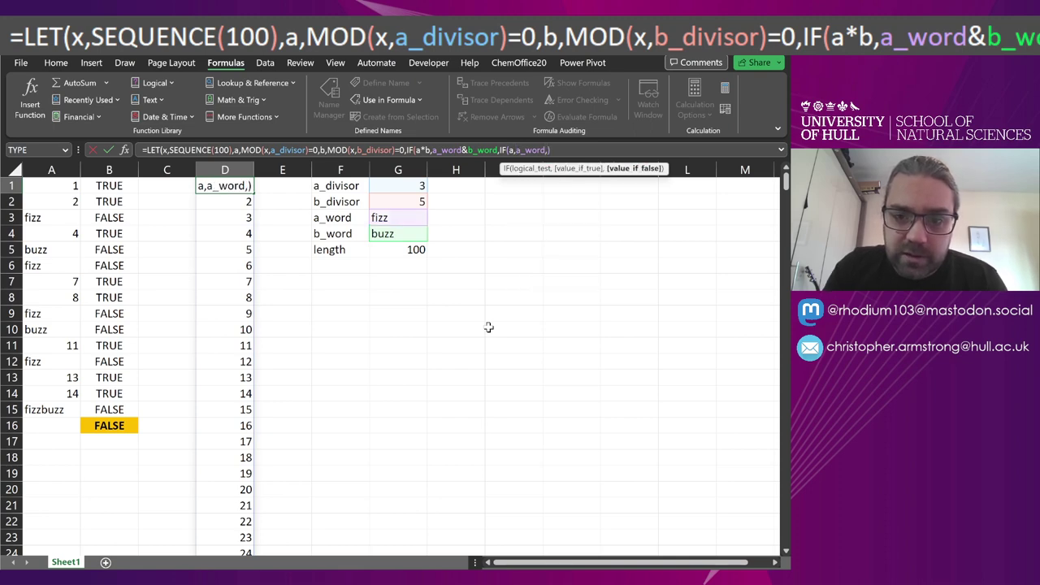
{"action": "type", "text": "(b,"}
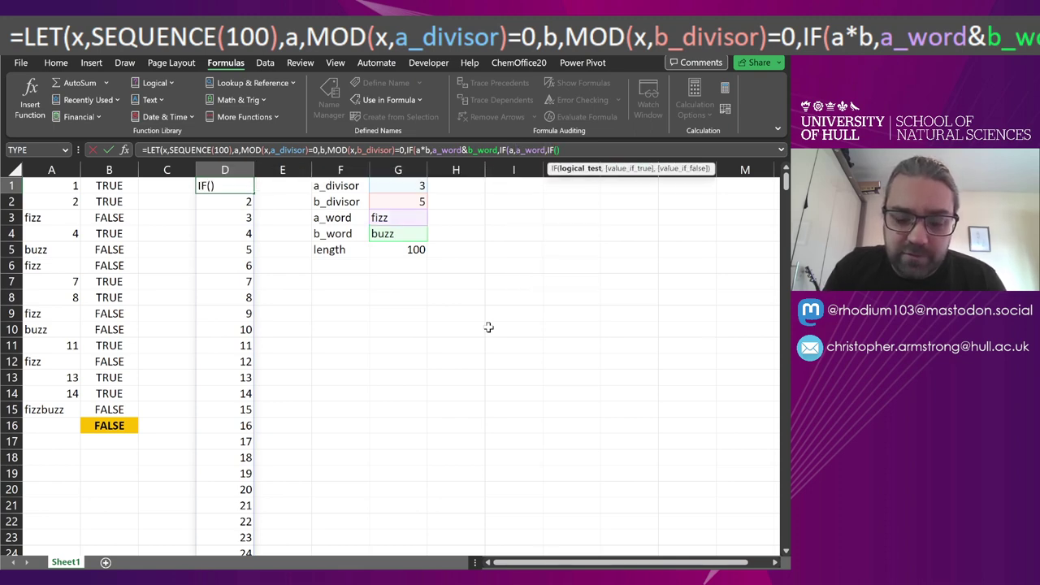
{"action": "key", "text": "BackSpace"}
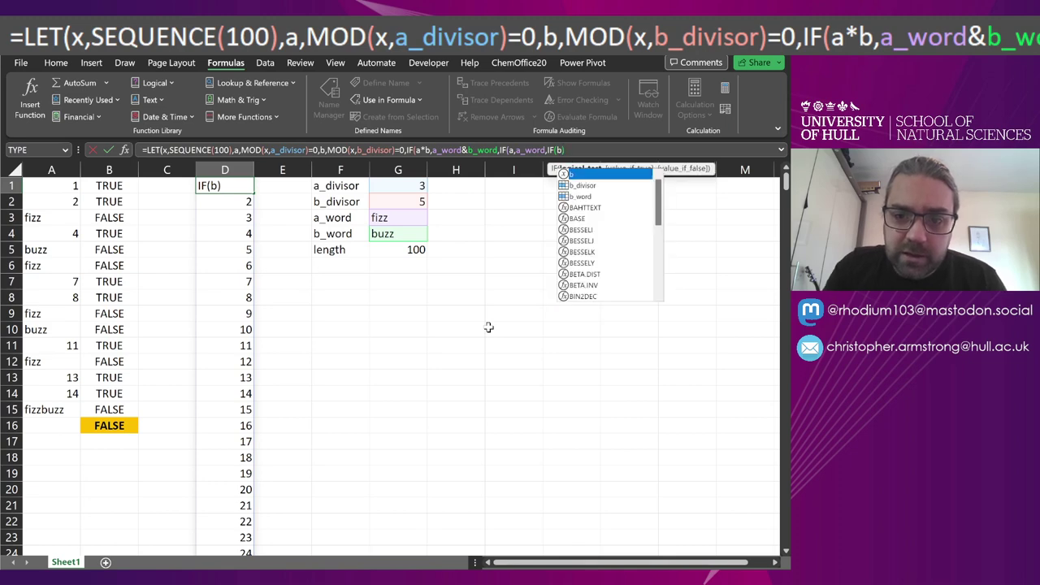
{"action": "type", "text": ",b_word"}
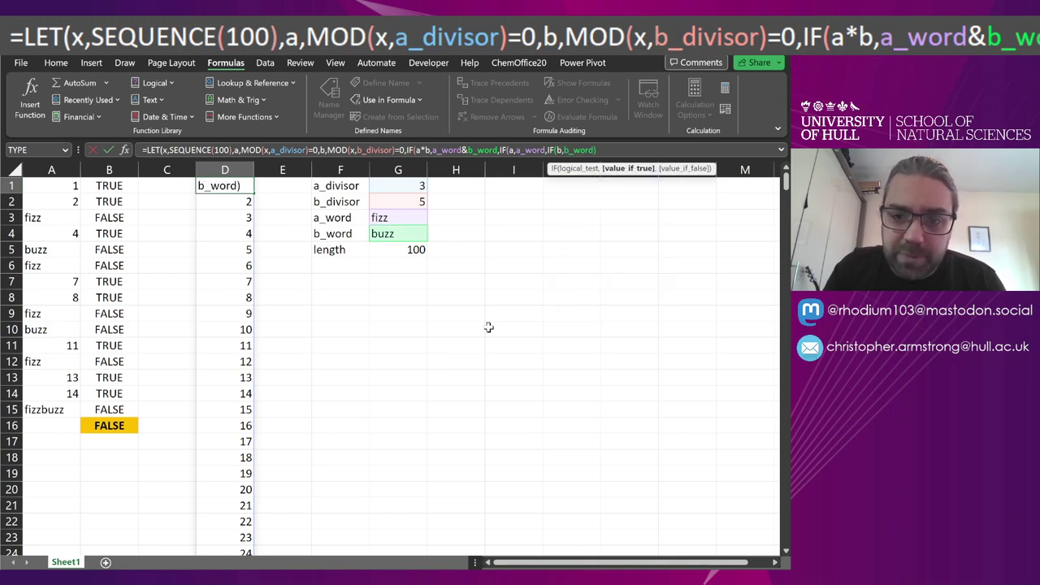
{"action": "type", "text": ","}
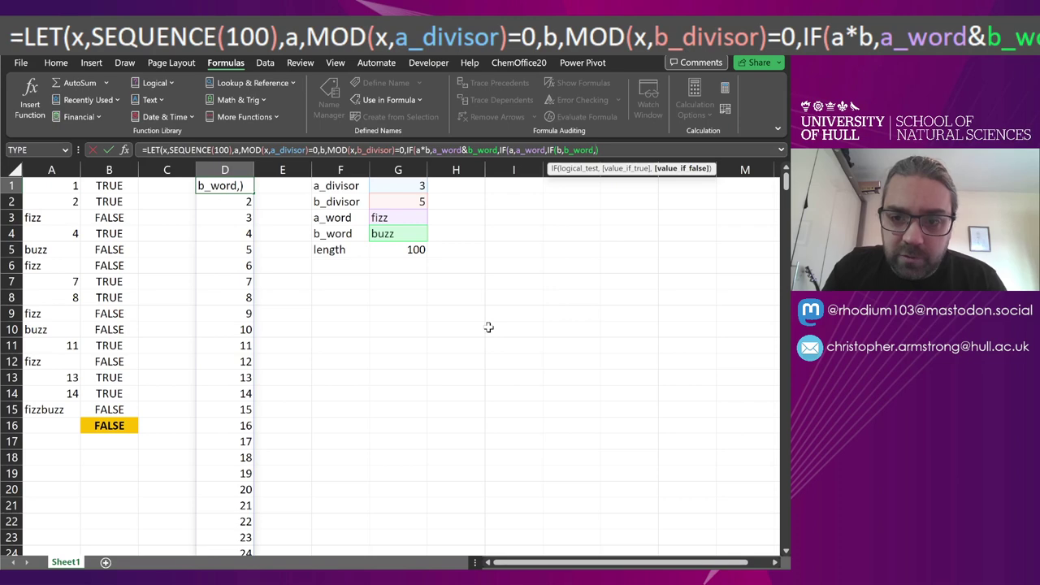
{"action": "type", "text": "x"}
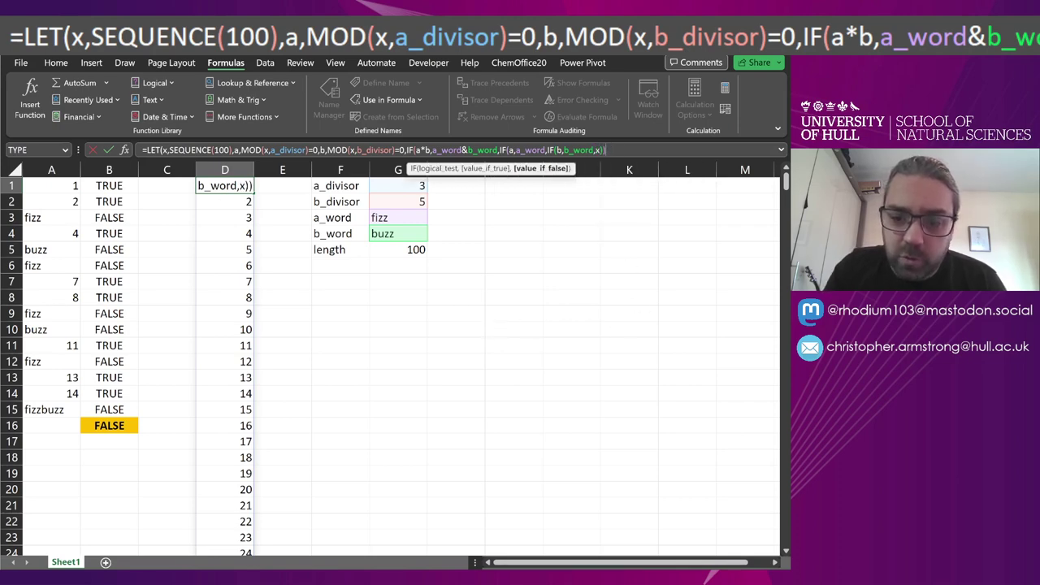
{"action": "type", "text": ")"}
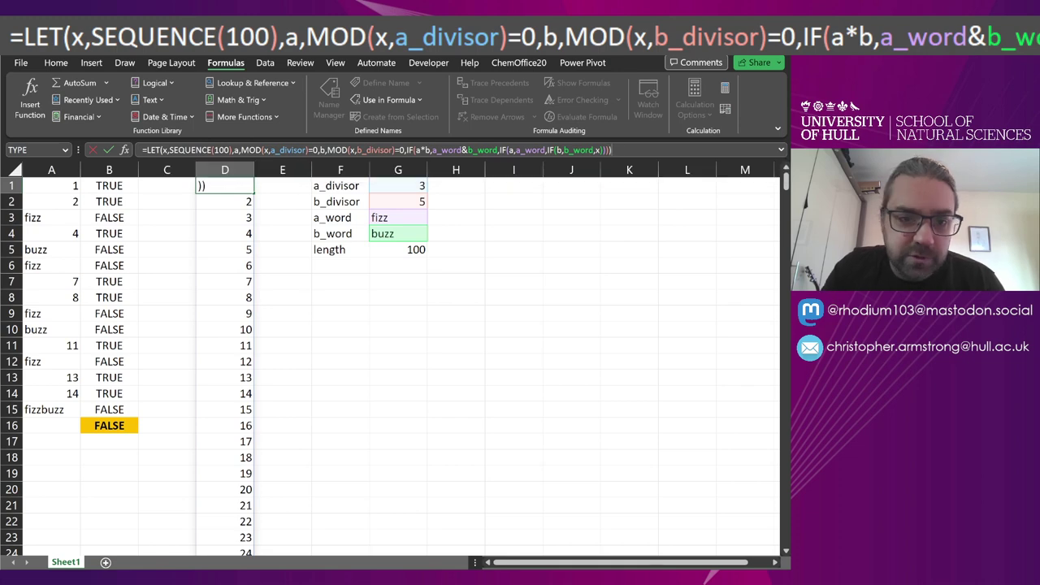
{"action": "key", "text": "Return"}
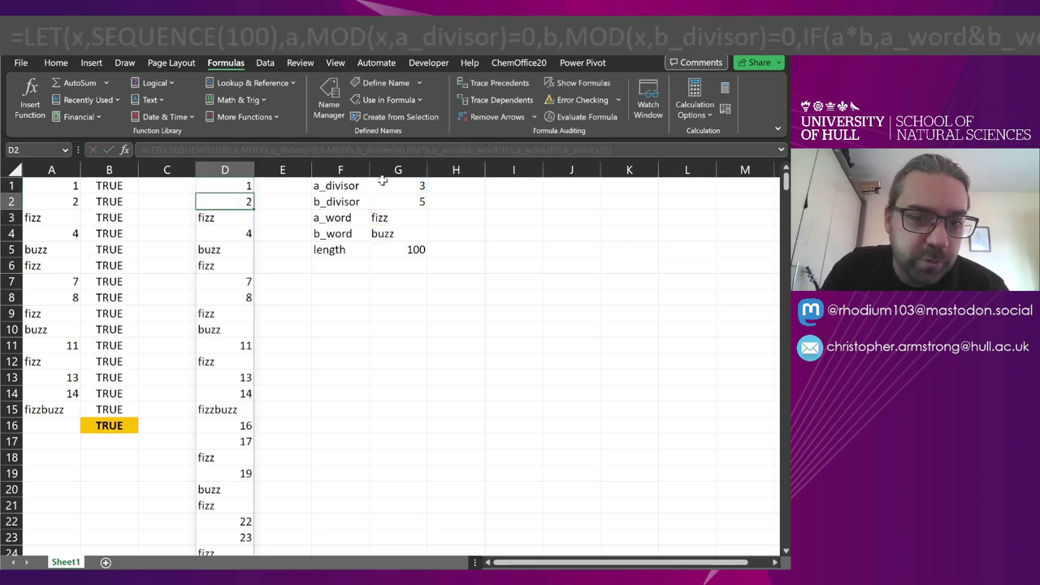
{"action": "left_click", "coordinate": [200, 188]}
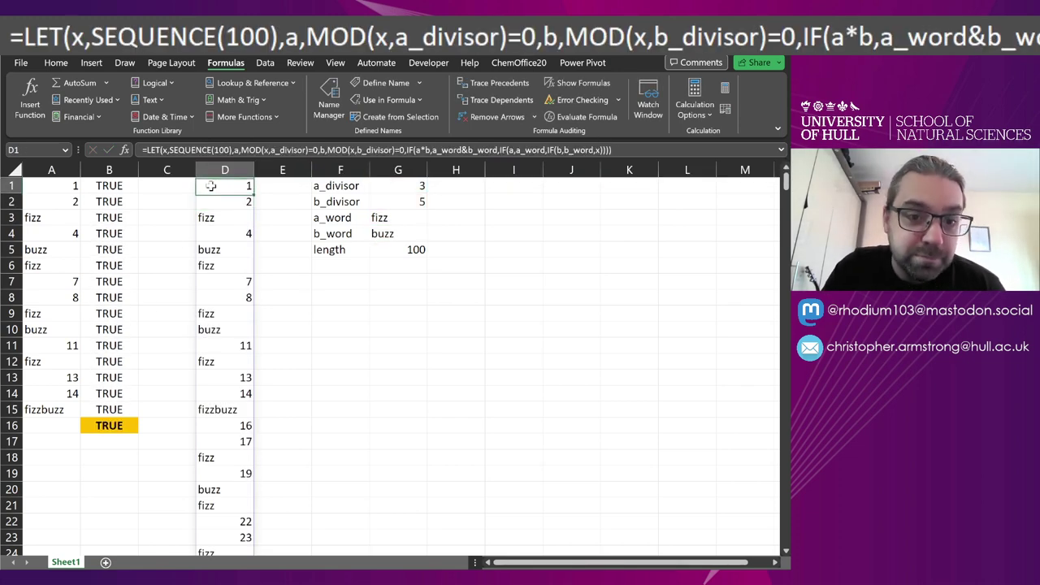
{"action": "left_click", "coordinate": [97, 420]}
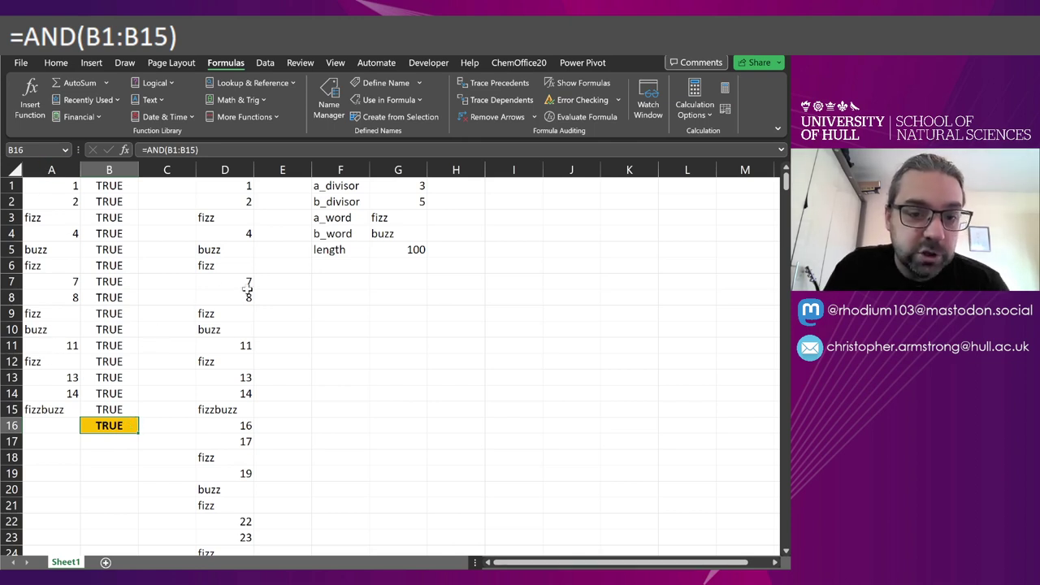
{"action": "left_click", "coordinate": [405, 249]}
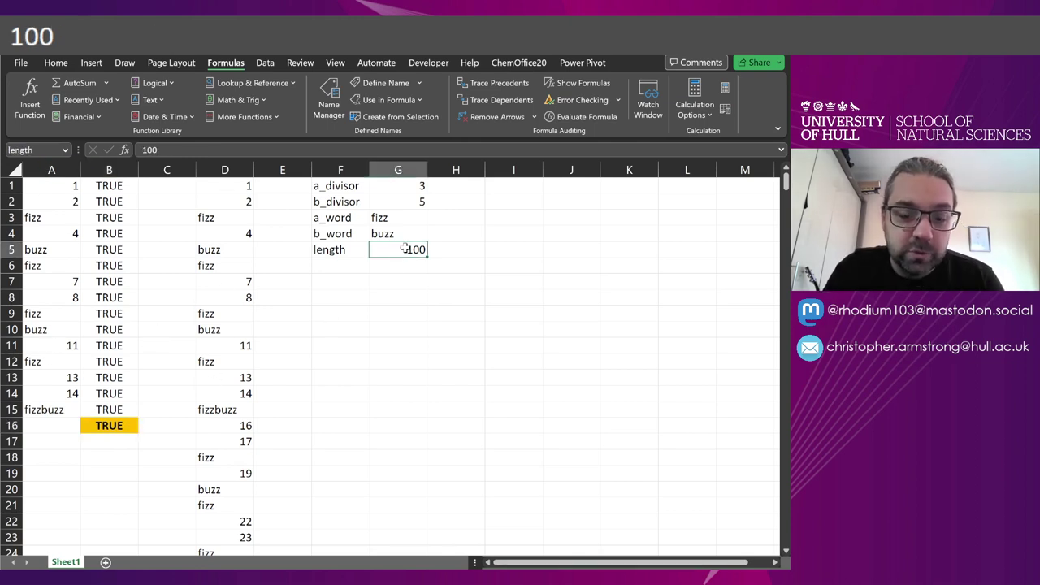
{"action": "type", "text": "15"}
{"action": "key", "text": "Return"}
{"action": "left_click", "coordinate": [404, 248]}
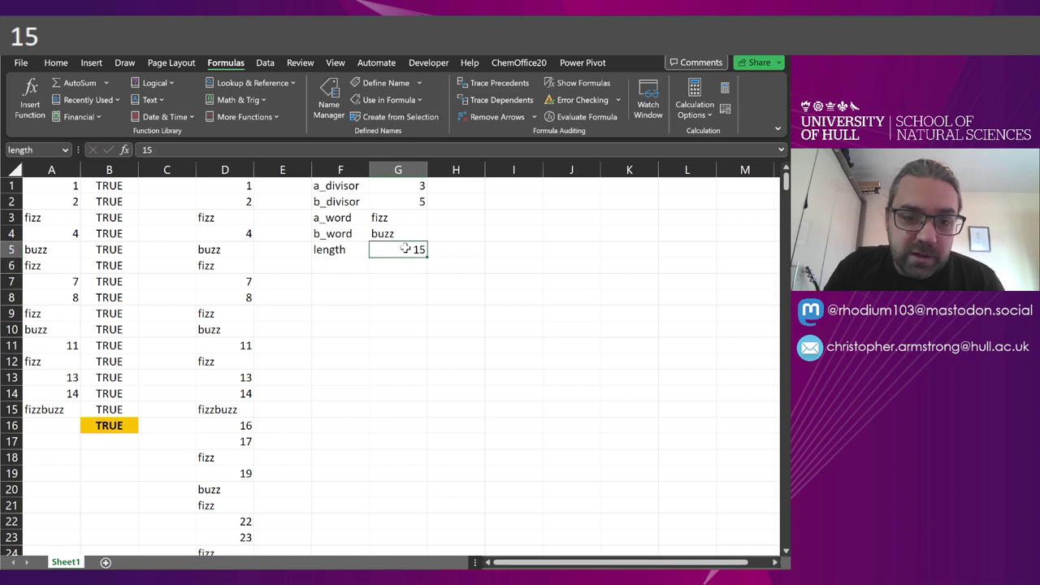
{"action": "type", "text": "100"}
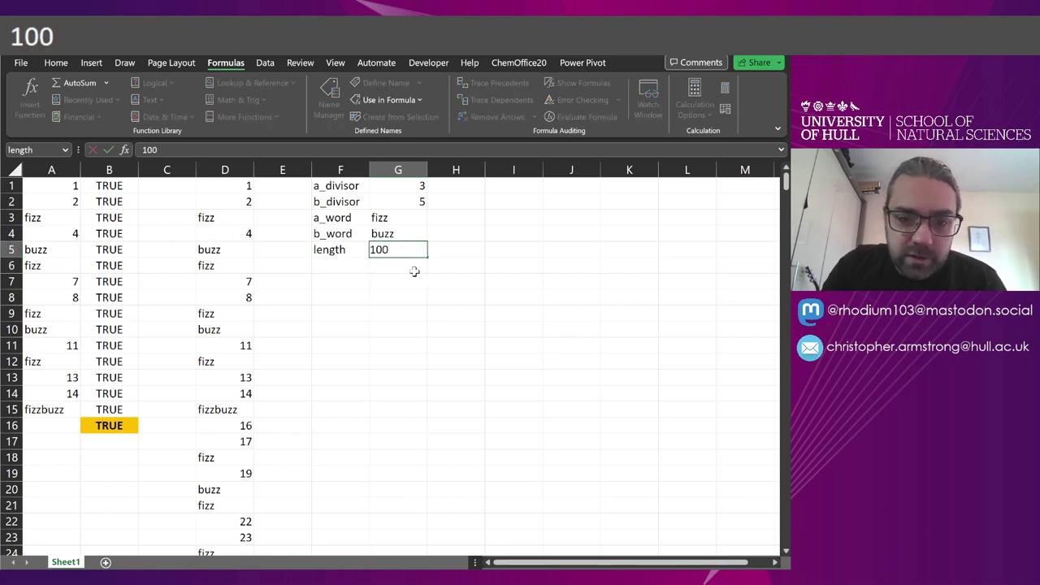
{"action": "key", "text": "Return"}
{"action": "left_click", "coordinate": [244, 187]}
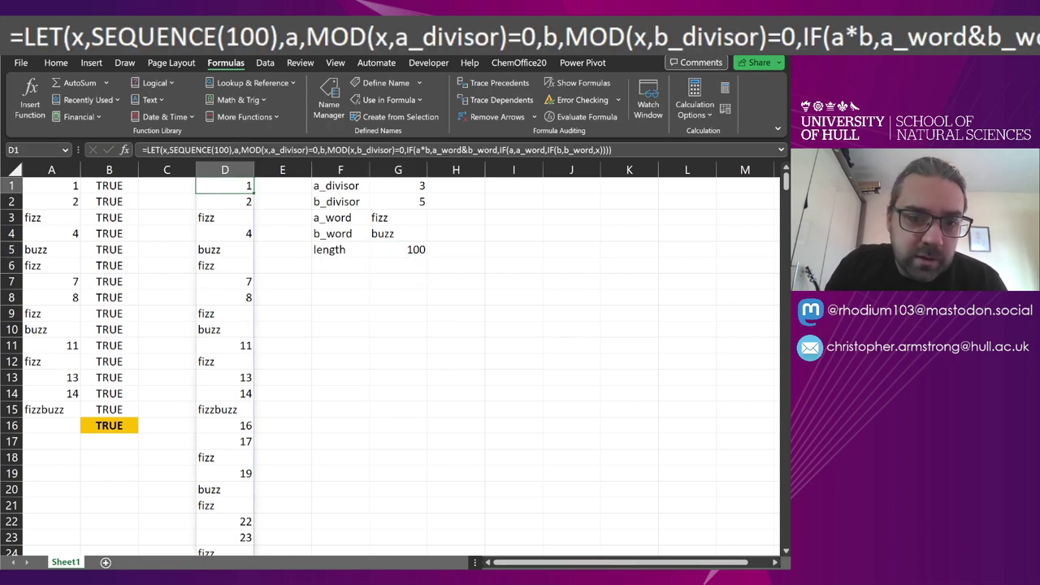
- Replace 100 in D1's SEQUENCE with the length name
{"action": "double_click", "coordinate": [223, 150]}
{"action": "type", "text": "len"}
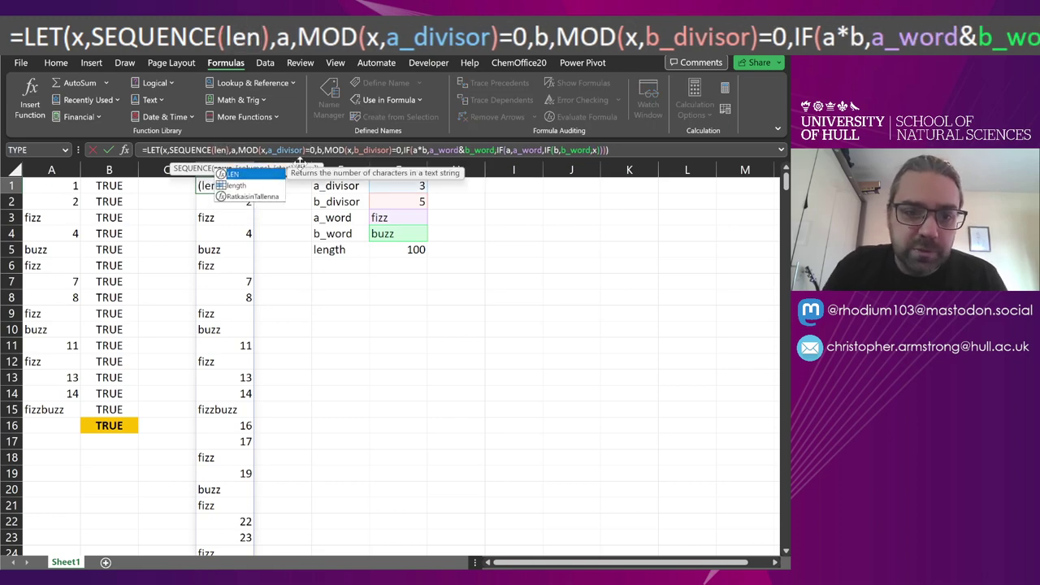
{"action": "key", "text": "Tab"}
{"action": "key", "text": "Return"}
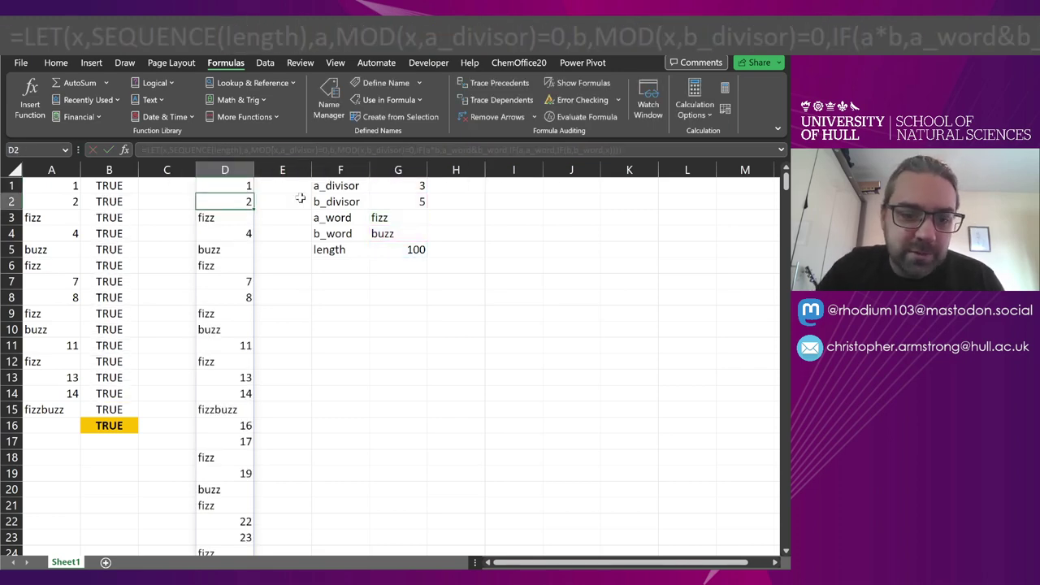
- Set length to 15, check the shorter spill, then set length to 500
{"action": "left_click", "coordinate": [411, 248]}
{"action": "type", "text": "15"}
{"action": "left_click", "coordinate": [430, 313]}
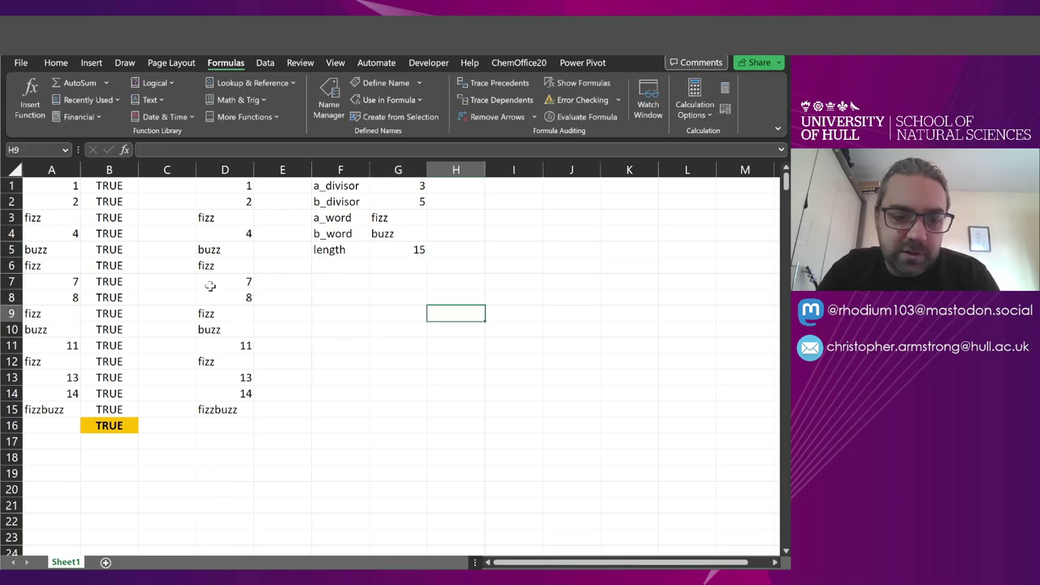
{"action": "left_click", "coordinate": [208, 410]}
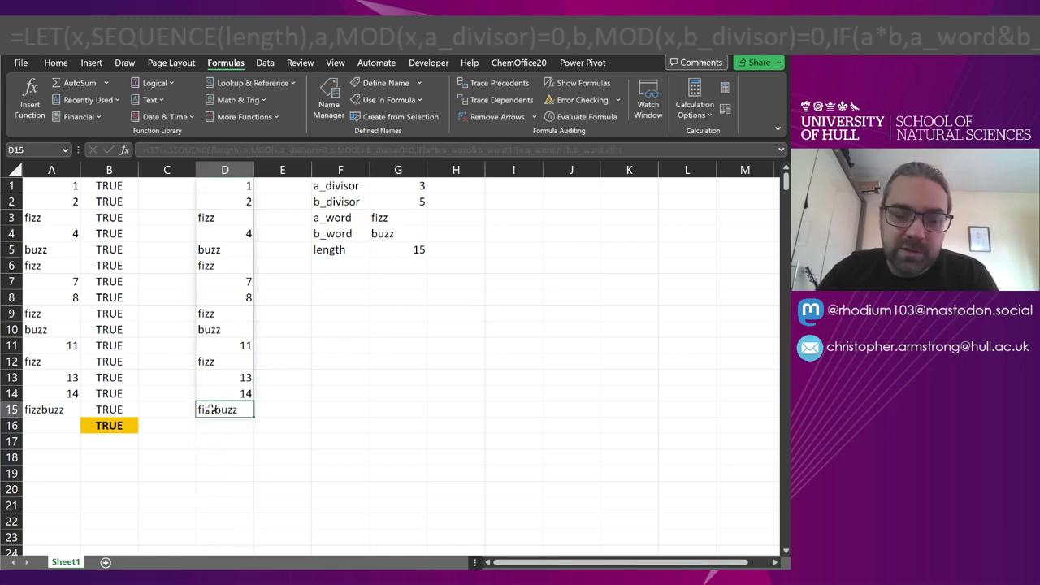
{"action": "left_click", "coordinate": [383, 253]}
{"action": "type", "text": "500"}
{"action": "key", "text": "Return"}
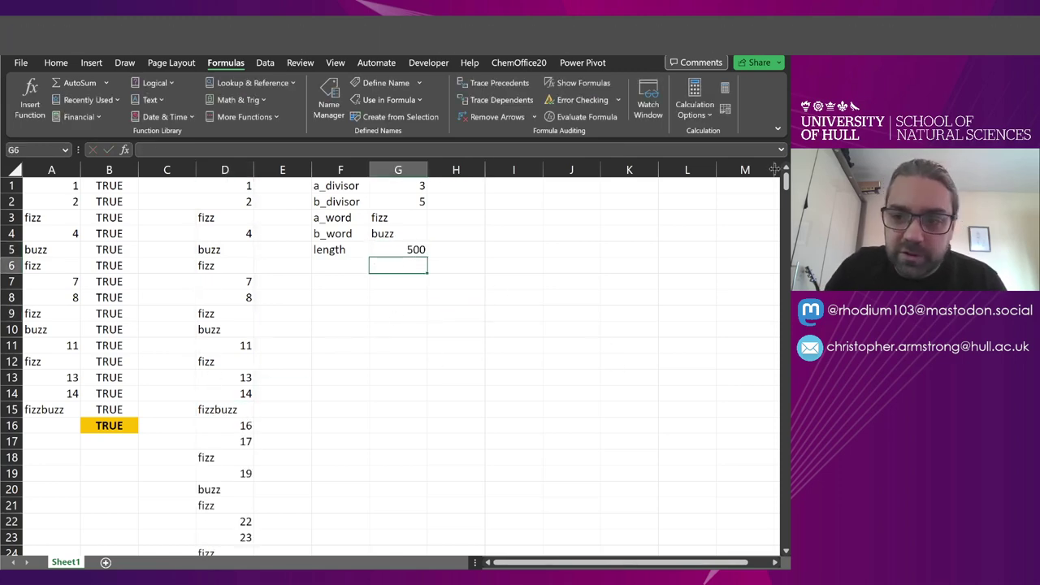
{"action": "mouse_move", "coordinate": [786, 184]}
{"action": "left_mouse_down"}
{"action": "mouse_move", "coordinate": [786, 396]}
{"action": "mouse_move", "coordinate": [786, 185]}
{"action": "left_mouse_up"}
- Try a_divisor 2, then set a_divisor 7 and b_divisor 11
{"action": "left_click", "coordinate": [418, 185]}
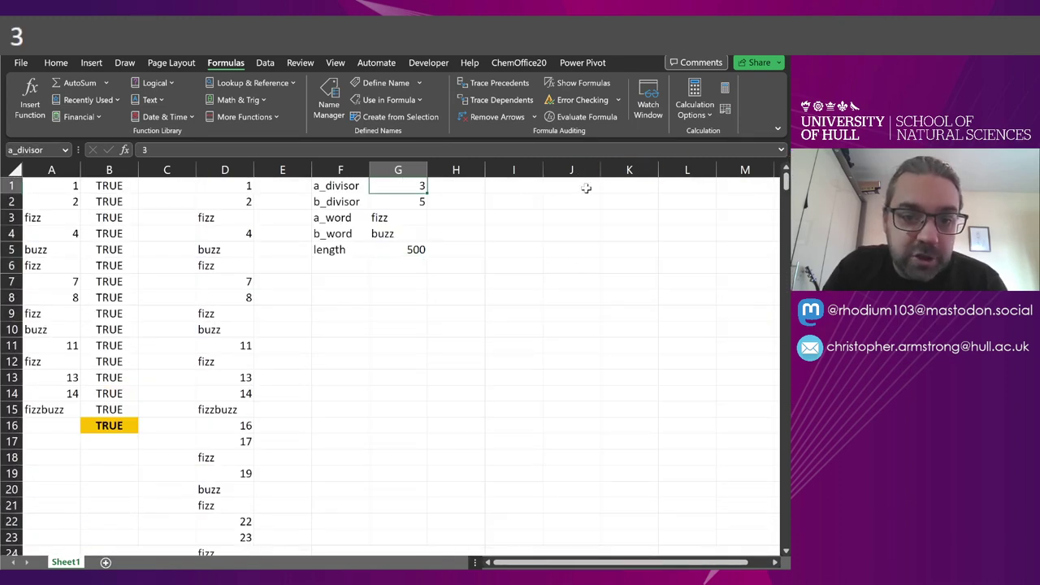
{"action": "type", "text": "2"}
{"action": "key", "text": "Return"}
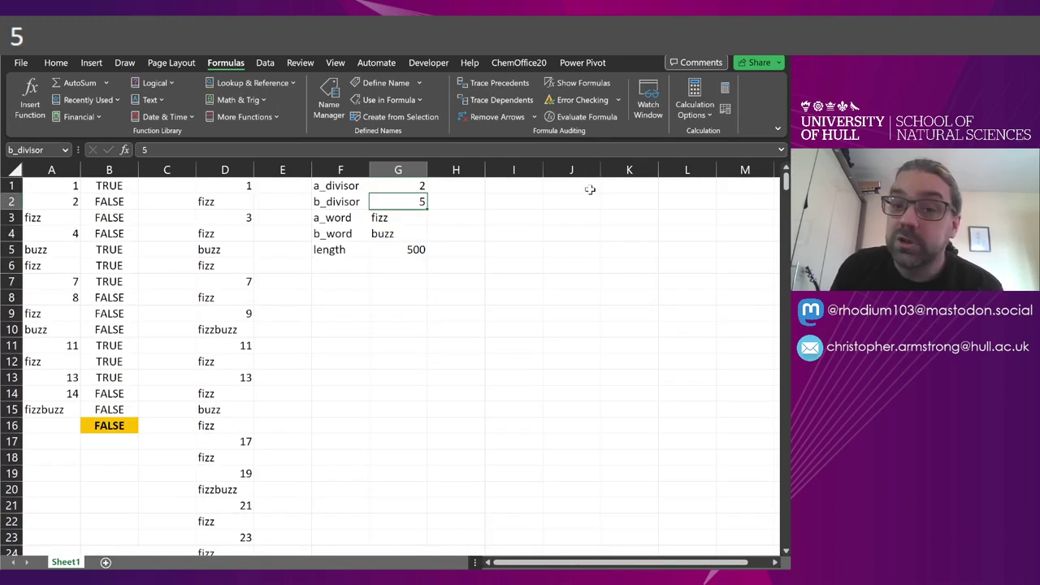
{"action": "key", "text": "Up"}
{"action": "type", "text": "7"}
{"action": "key", "text": "Return"}
{"action": "type", "text": "11"}
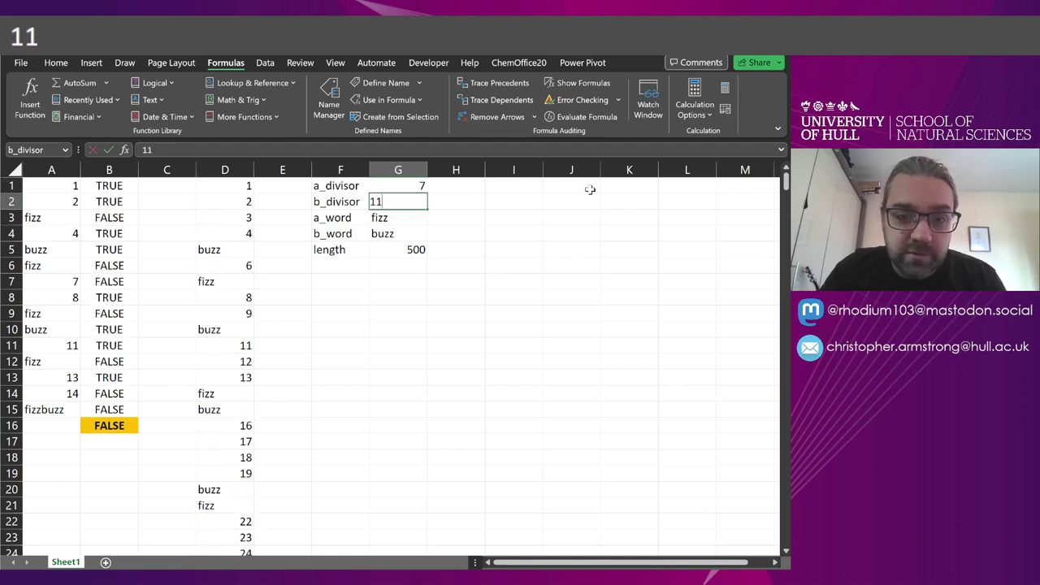
{"action": "key", "text": "Return"}
{"action": "scroll", "coordinate": [496, 246], "scroll_direction": "down", "scroll_amount": 5}
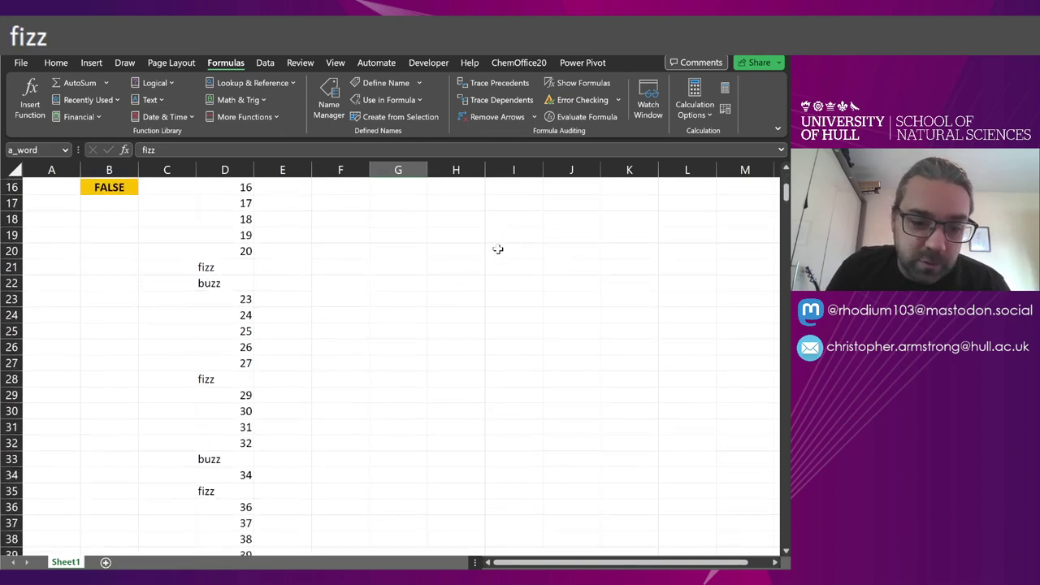
{"action": "scroll", "coordinate": [497, 246], "scroll_direction": "up", "scroll_amount": 5}
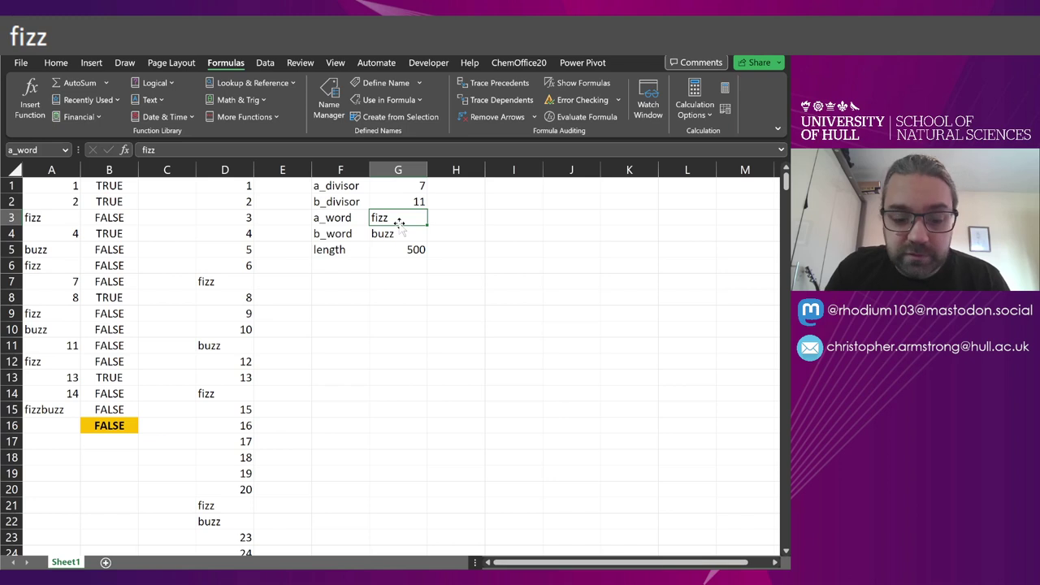
- Set the words to foo and bar
{"action": "type", "text": "foo"}
{"action": "key", "text": "Return"}
{"action": "type", "text": "bar"}
{"action": "key", "text": "Return"}
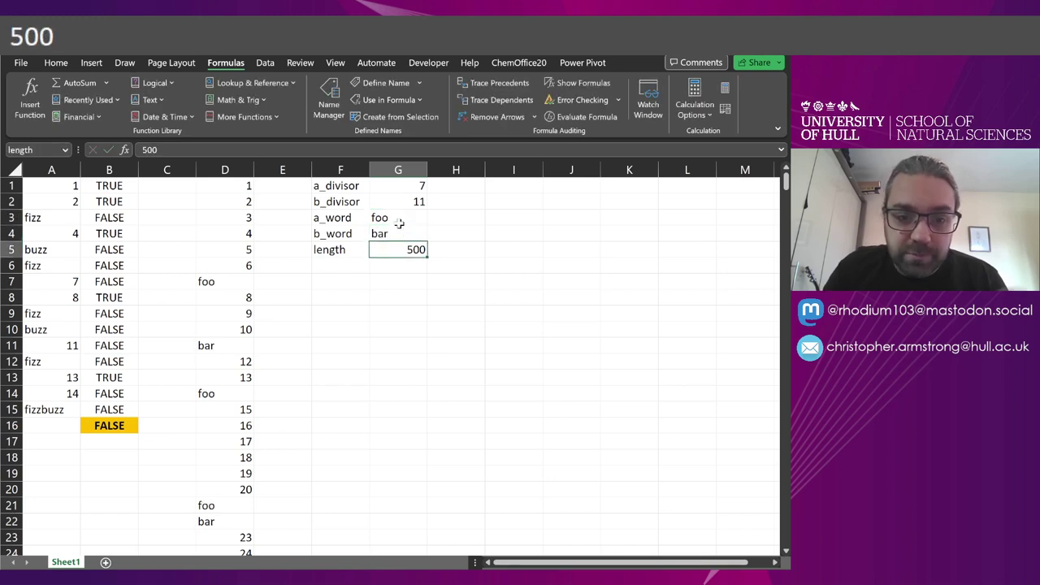
- Change a_divisor to 3 and b_divisor to 6
{"action": "left_click", "coordinate": [416, 185]}
{"action": "type", "text": "3"}
{"action": "key", "text": "Return"}
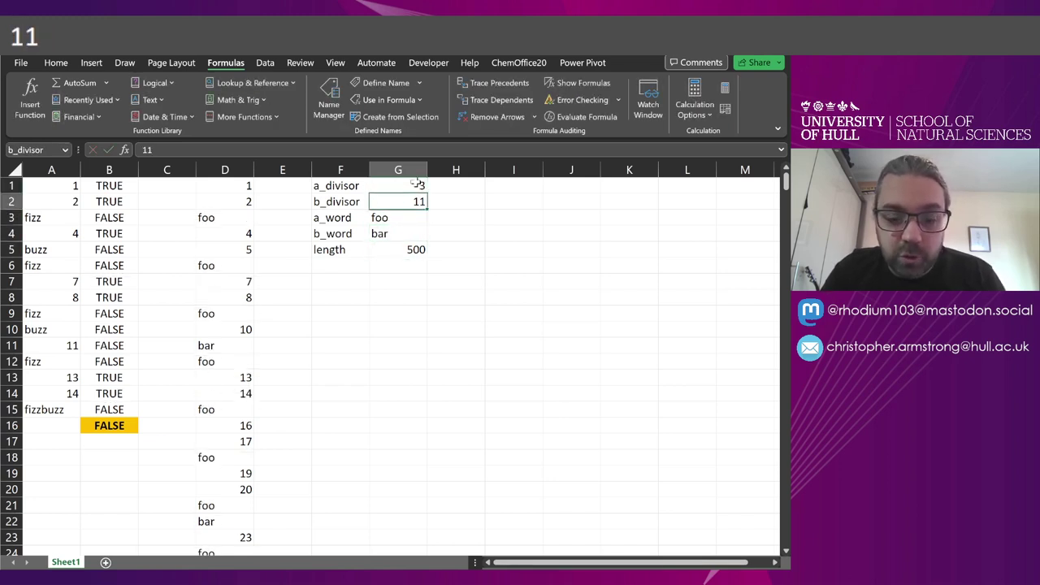
{"action": "type", "text": "6"}
{"action": "key", "text": "Return"}
{"action": "left_click", "coordinate": [432, 217]}
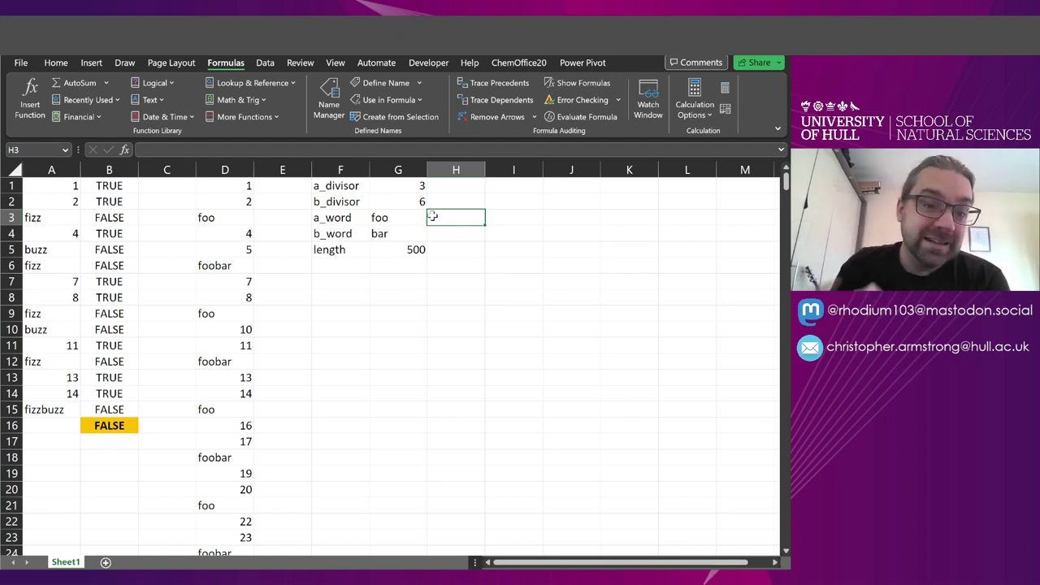
{"action": "left_click_drag", "start_coordinate": [105, 429], "coordinate": [109, 185]}
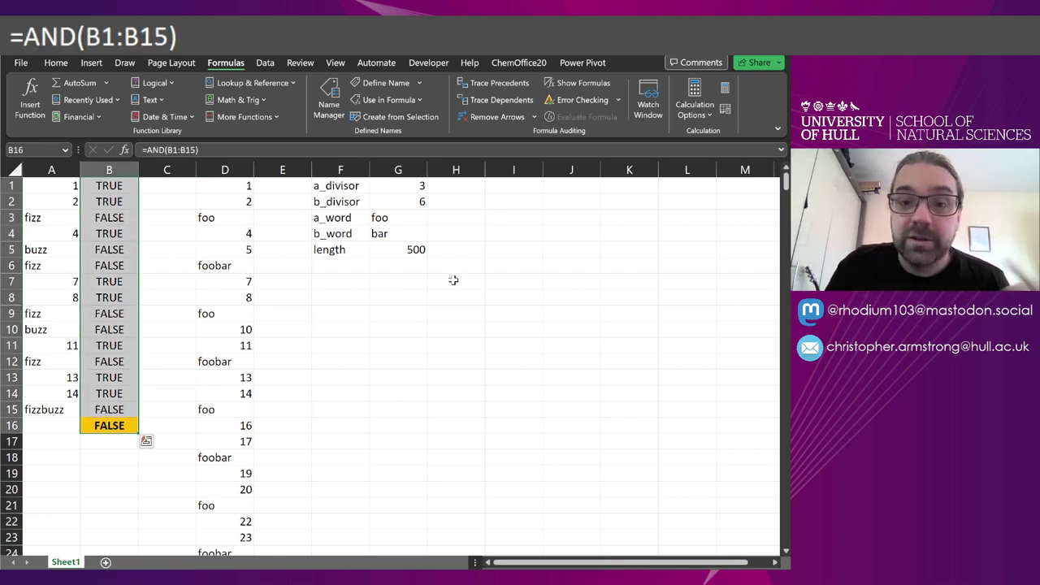
{"action": "left_click", "coordinate": [418, 294]}
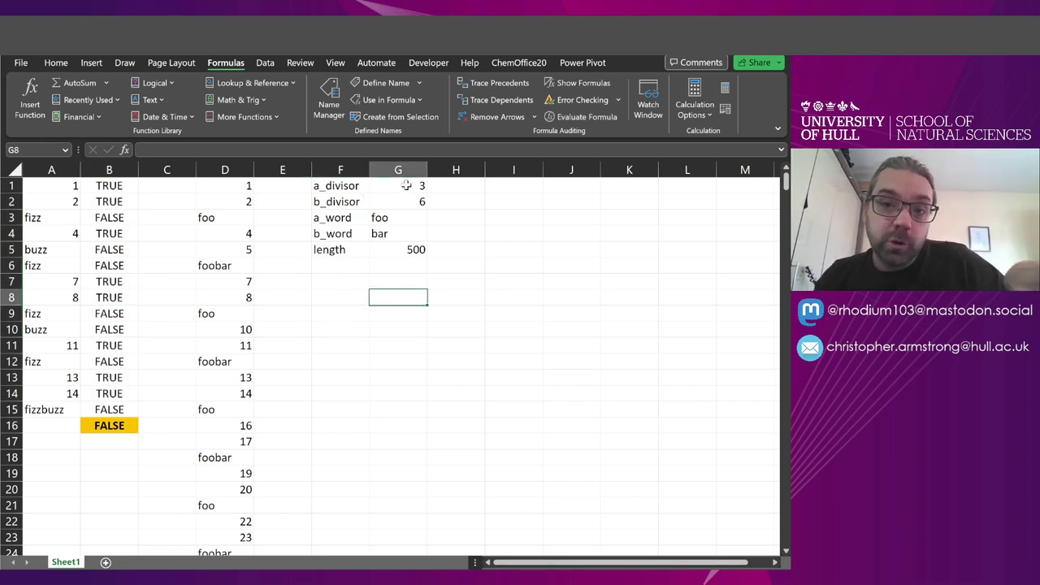
{"action": "left_click_drag", "start_coordinate": [407, 185], "coordinate": [413, 250]}
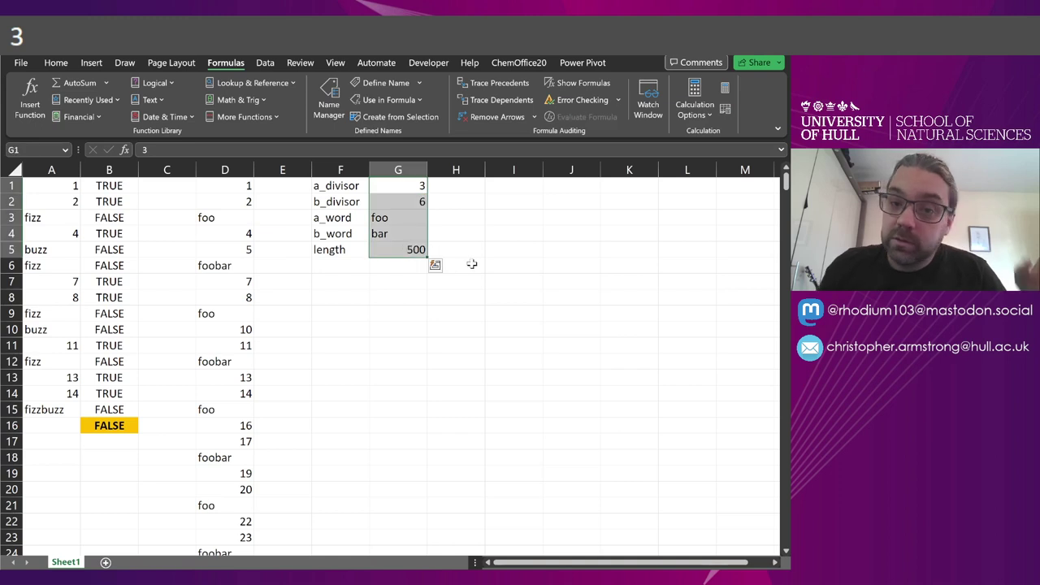
{"action": "left_click", "coordinate": [487, 248]}
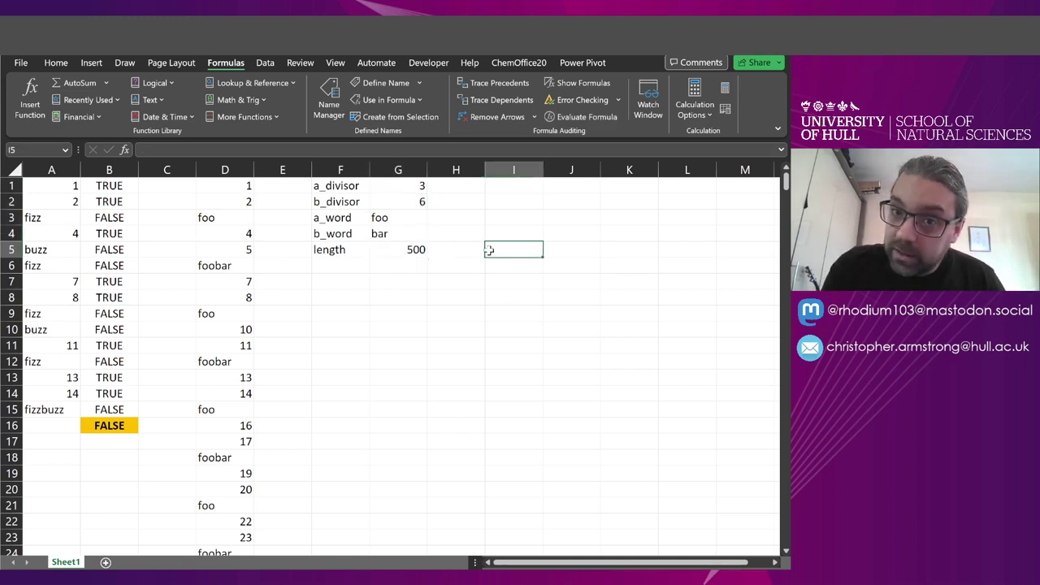
{"action": "left_click", "coordinate": [236, 186]}
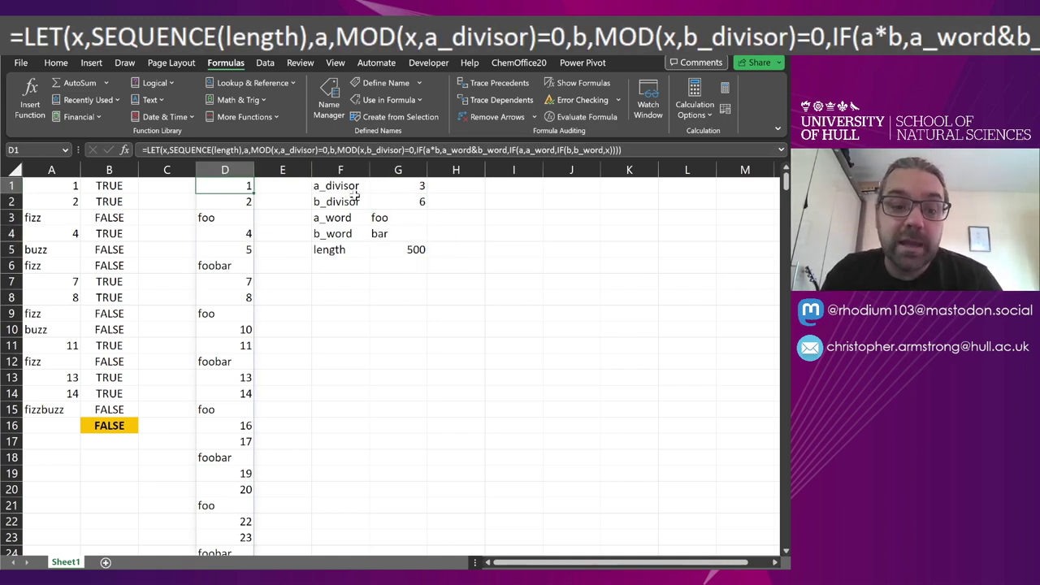
{"action": "left_click", "coordinate": [339, 186]}
{"action": "left_click", "coordinate": [348, 218]}
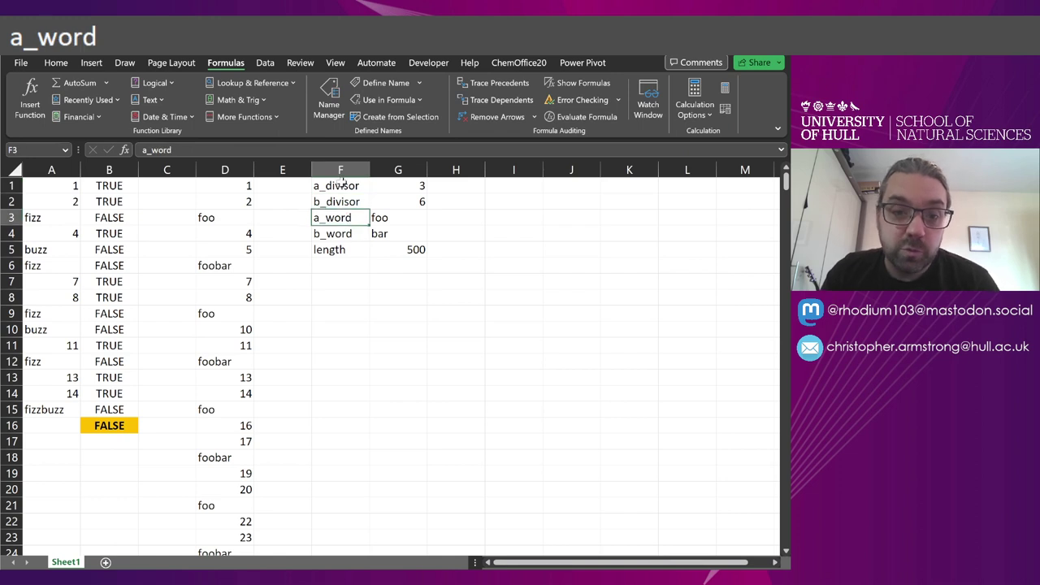
{"action": "left_click", "coordinate": [342, 192]}
{"action": "type", "text": "a_word"}
{"action": "key", "text": "Return"}
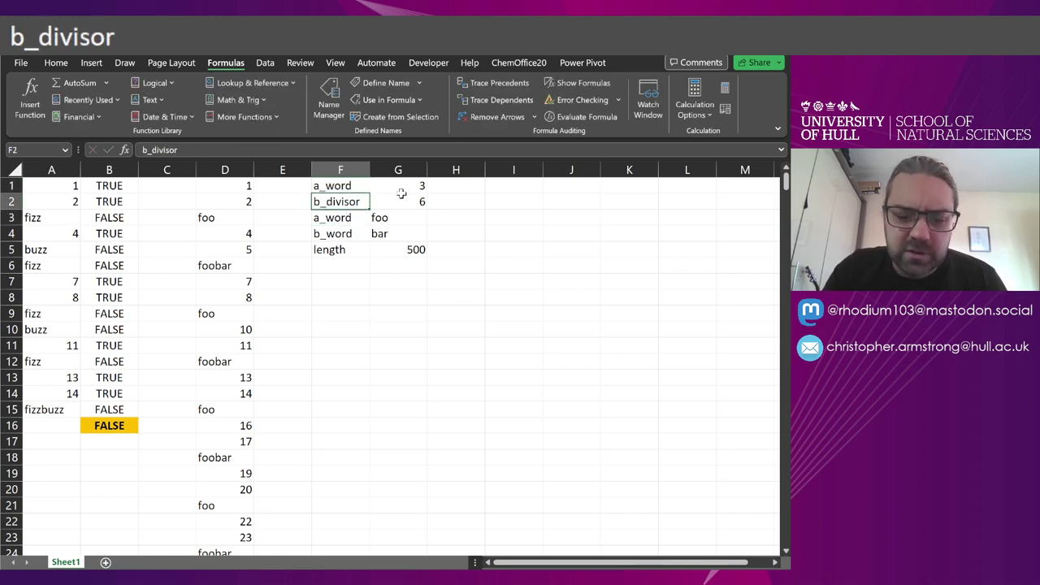
{"action": "key", "text": "Up"}
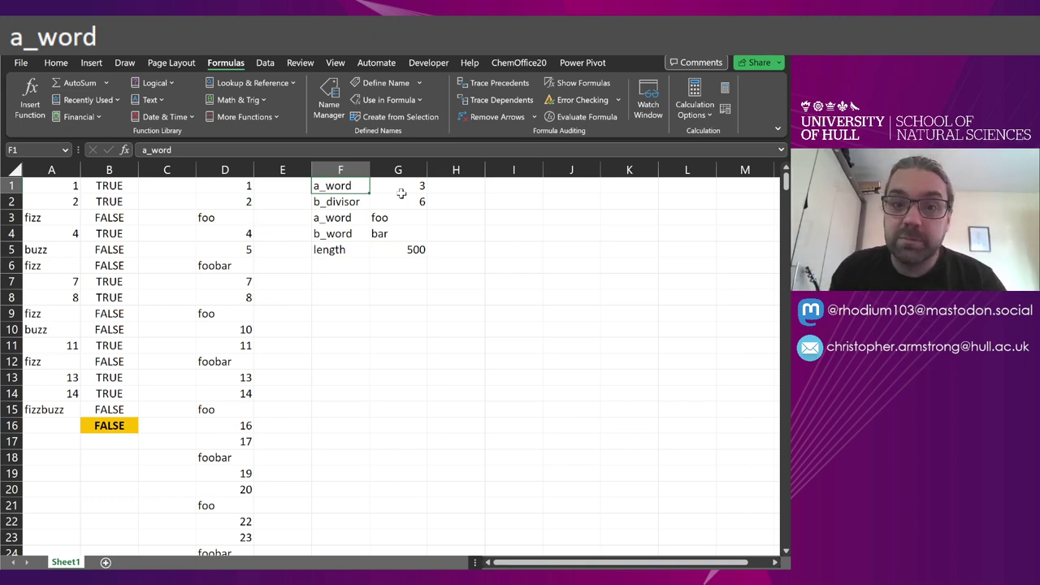
{"action": "key", "text": "F2"}
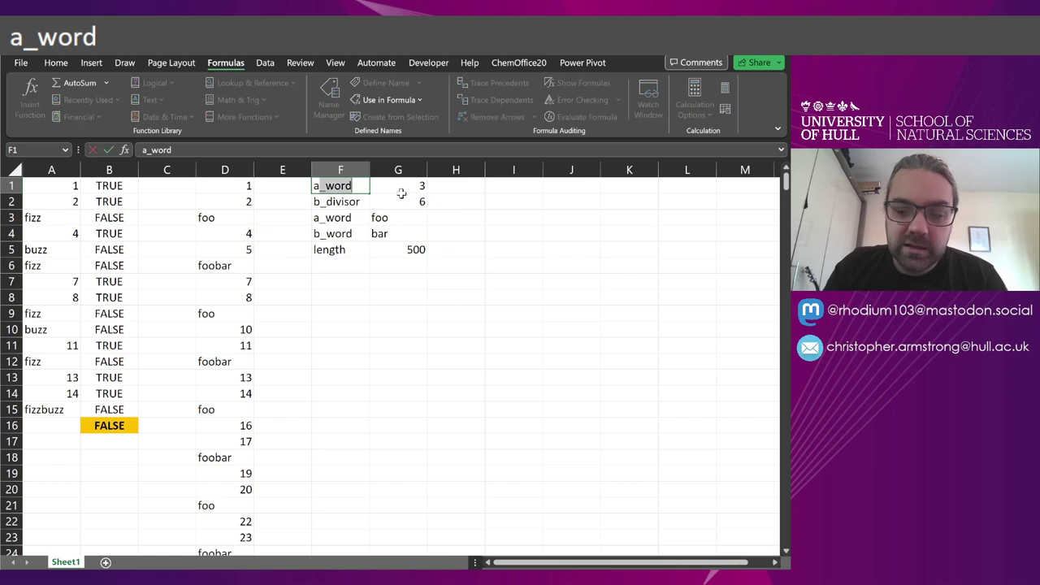
{"action": "key", "text": "BackSpace"}
{"action": "key", "text": "BackSpace"}
{"action": "key", "text": "BackSpace"}
{"action": "key", "text": "BackSpace"}
{"action": "type", "text": "divisor"}
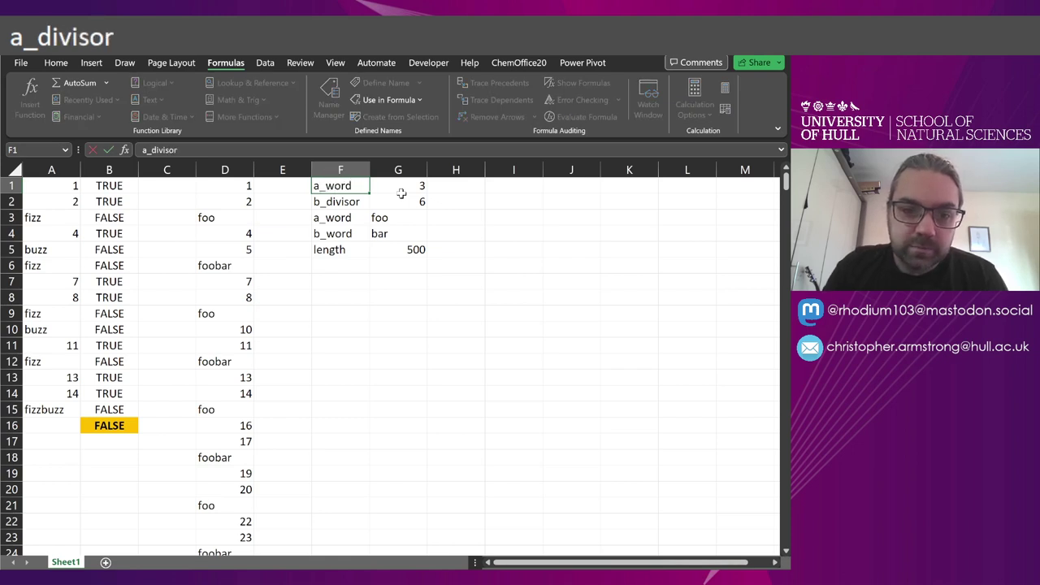
{"action": "key", "text": "Return"}
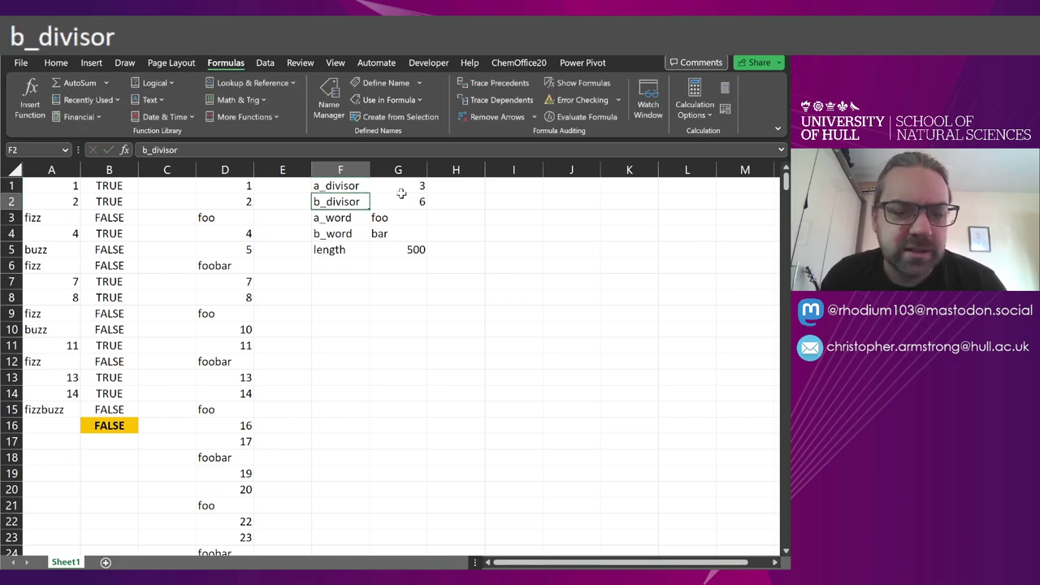
{"action": "left_click", "coordinate": [453, 218]}
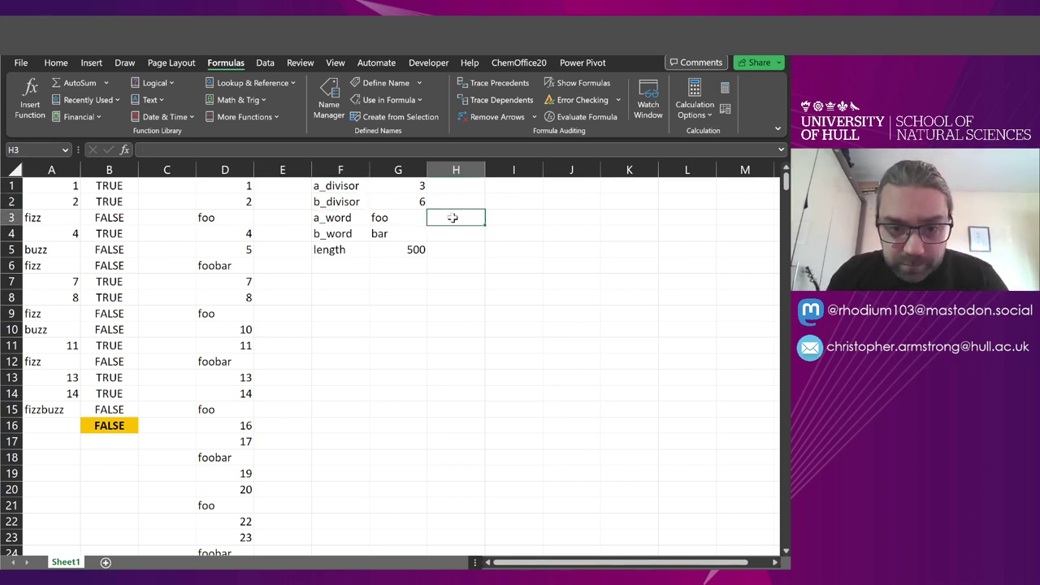
{"action": "left_click_drag", "start_coordinate": [343, 184], "coordinate": [413, 249]}
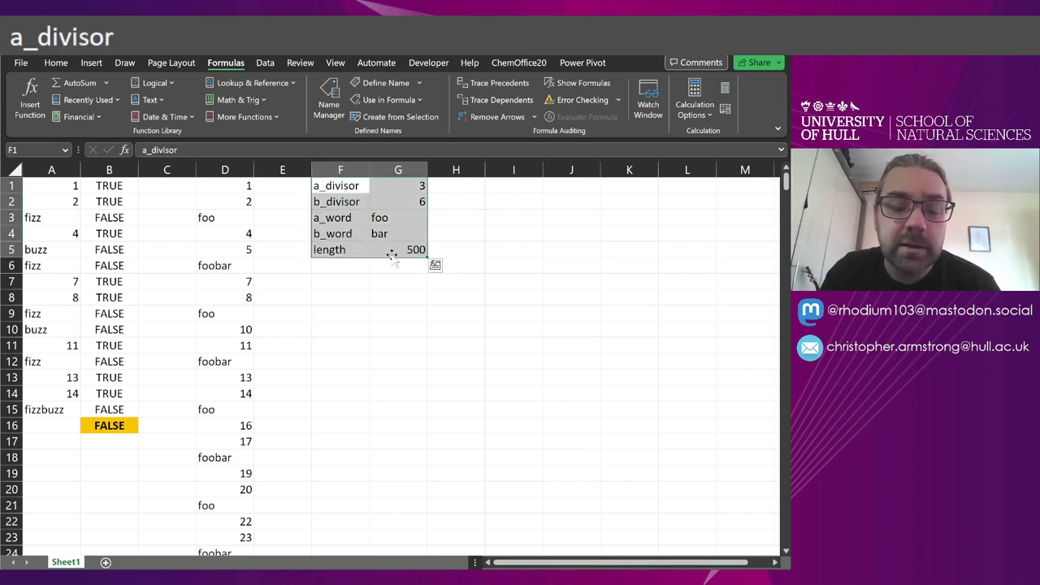
{"action": "left_click", "coordinate": [340, 169]}
{"action": "left_click", "coordinate": [342, 186]}
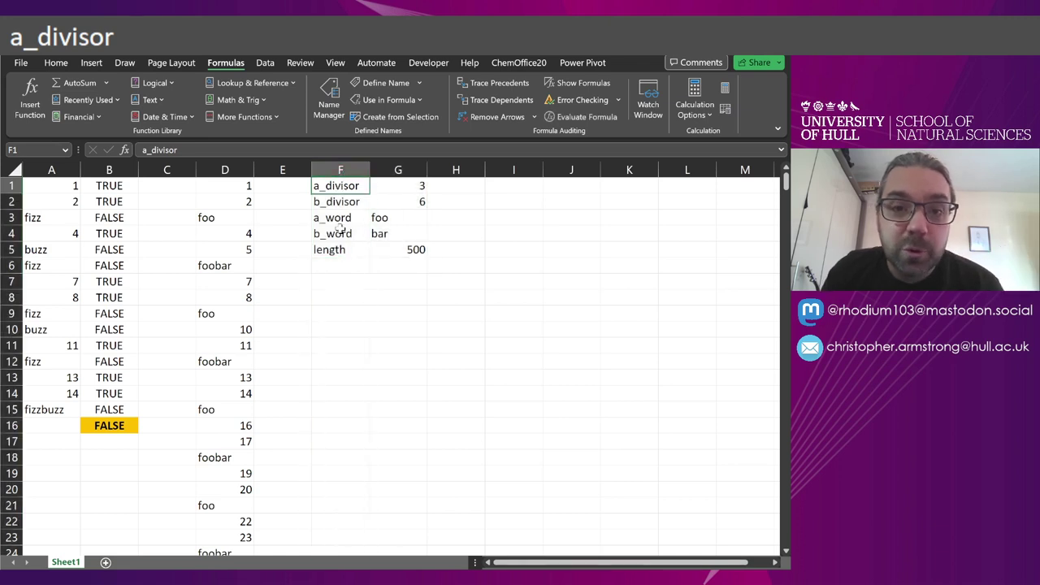
{"action": "left_click", "coordinate": [227, 185]}
{"action": "left_click", "coordinate": [398, 296]}
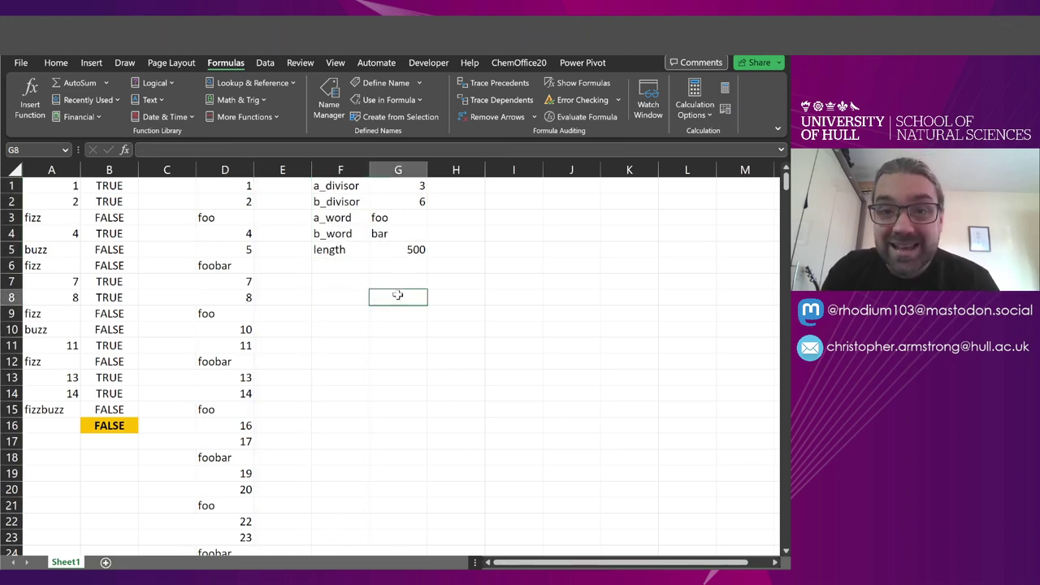